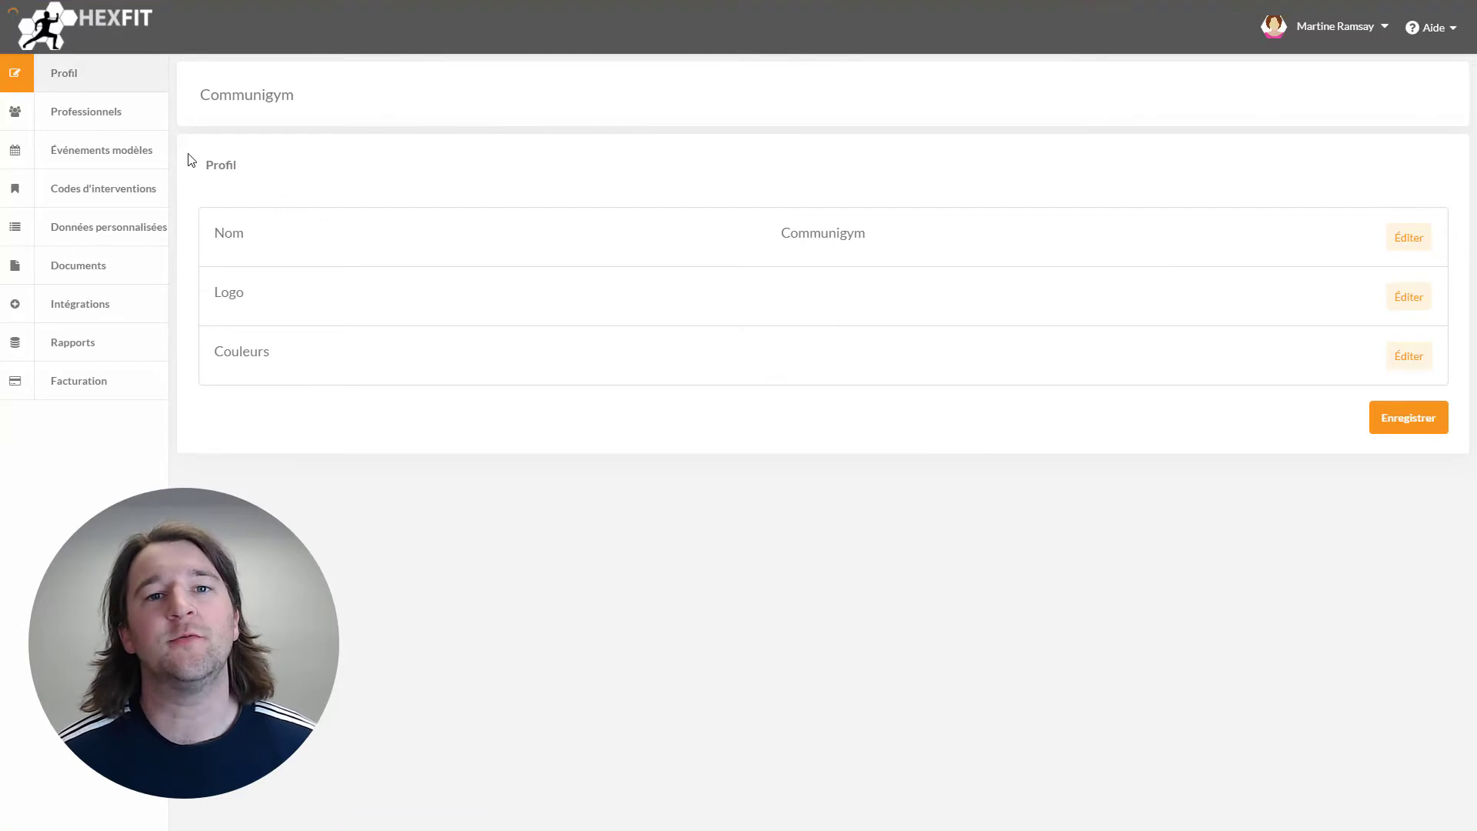
# Step: Open the organisation's document list, review the existing documents and start creating a new one
pyautogui.click(67, 274)
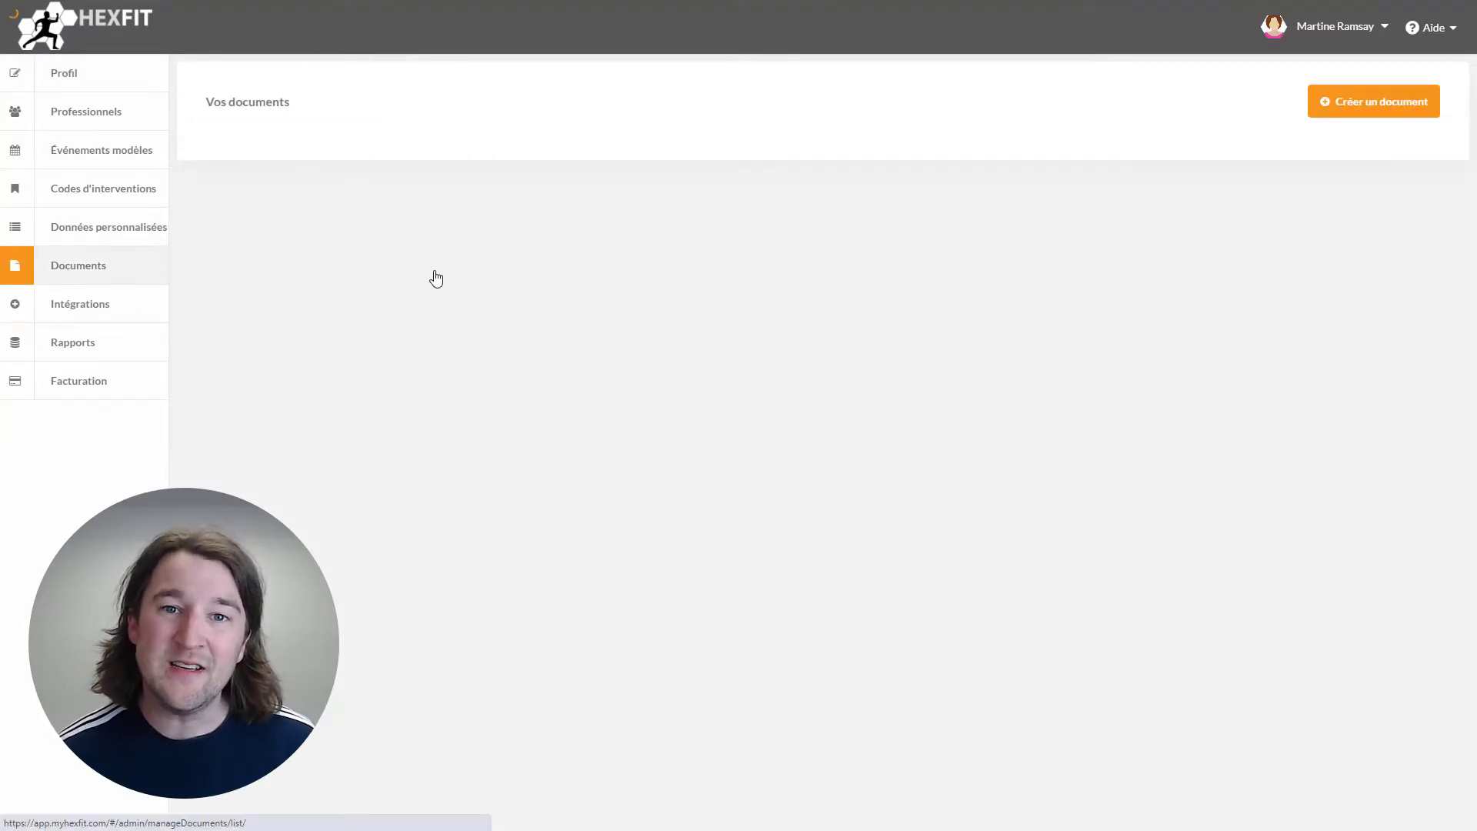
pyautogui.scroll(-8, 497, 151)
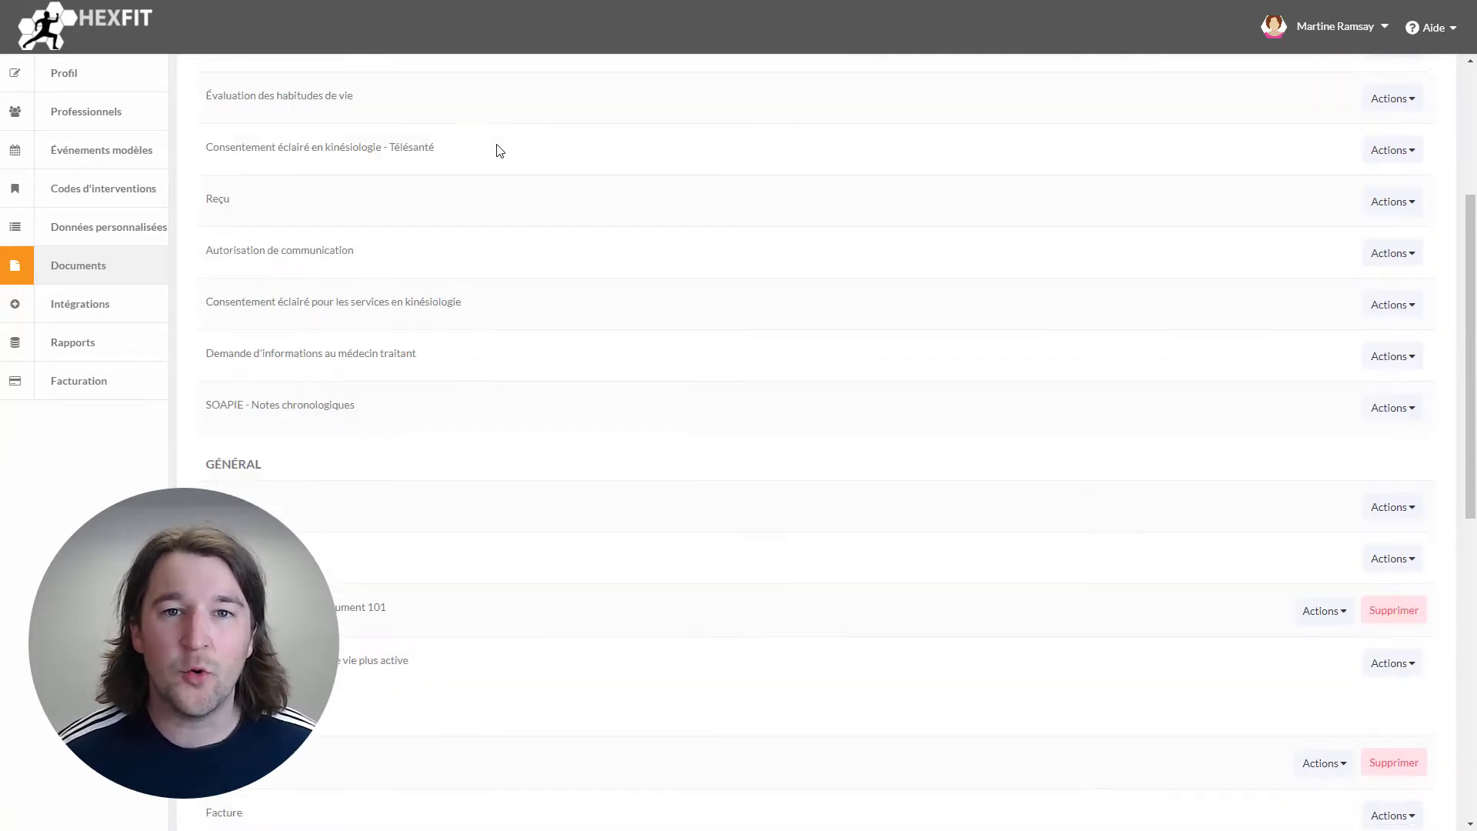
pyautogui.scroll(-6, 496, 150)
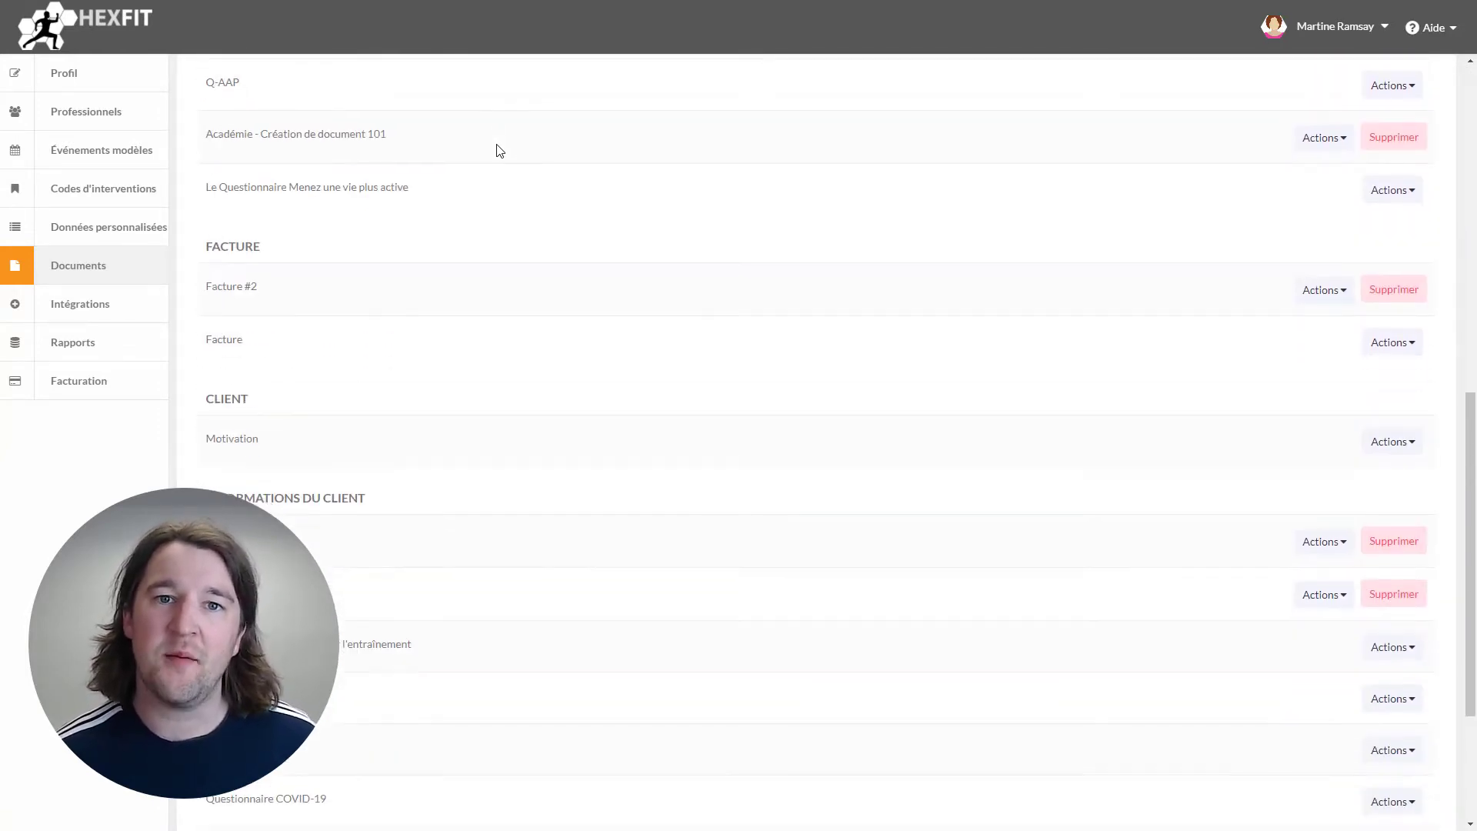
pyautogui.scroll(14, 499, 162)
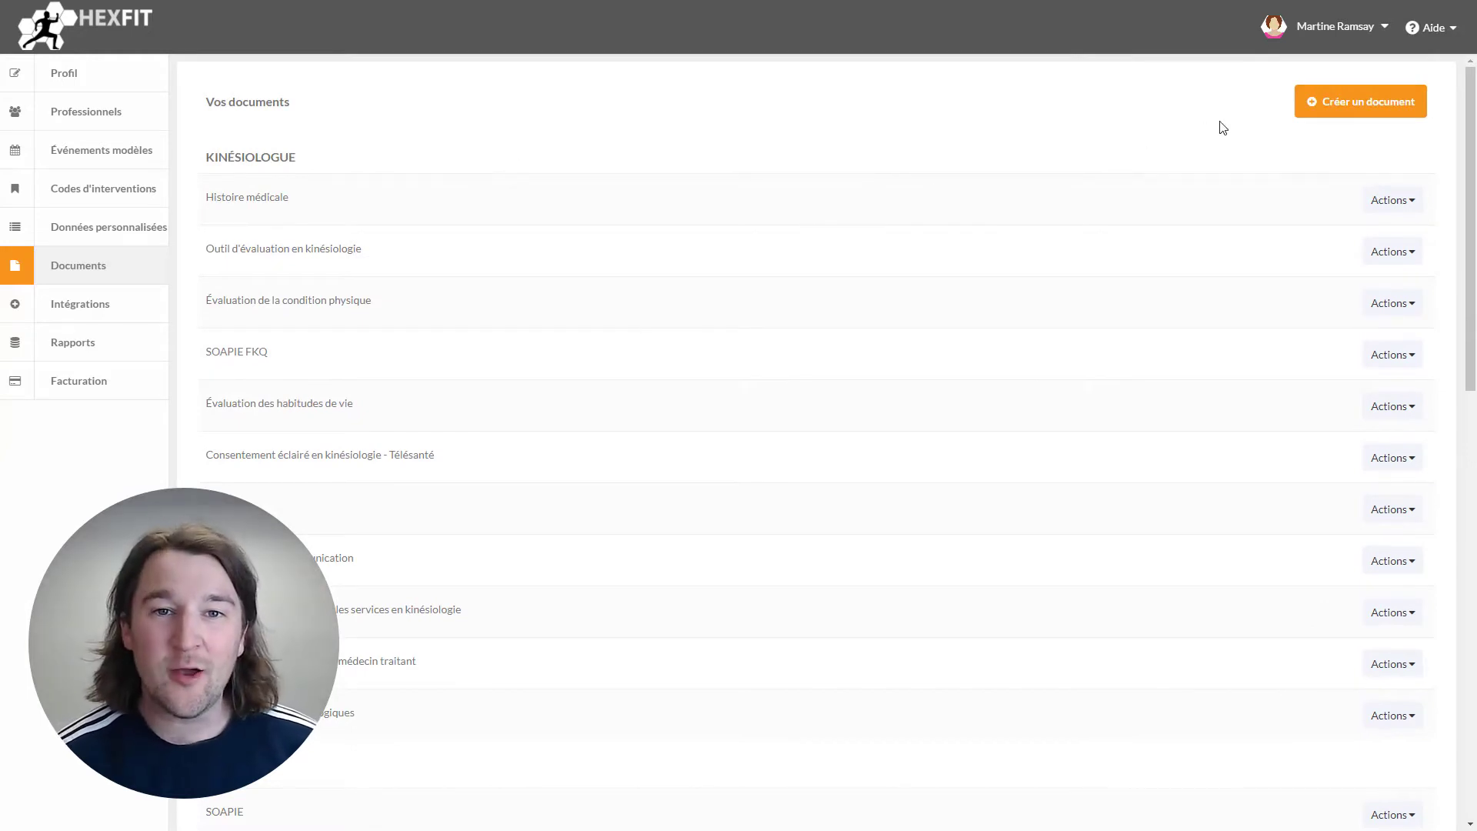
pyautogui.click(1354, 102)
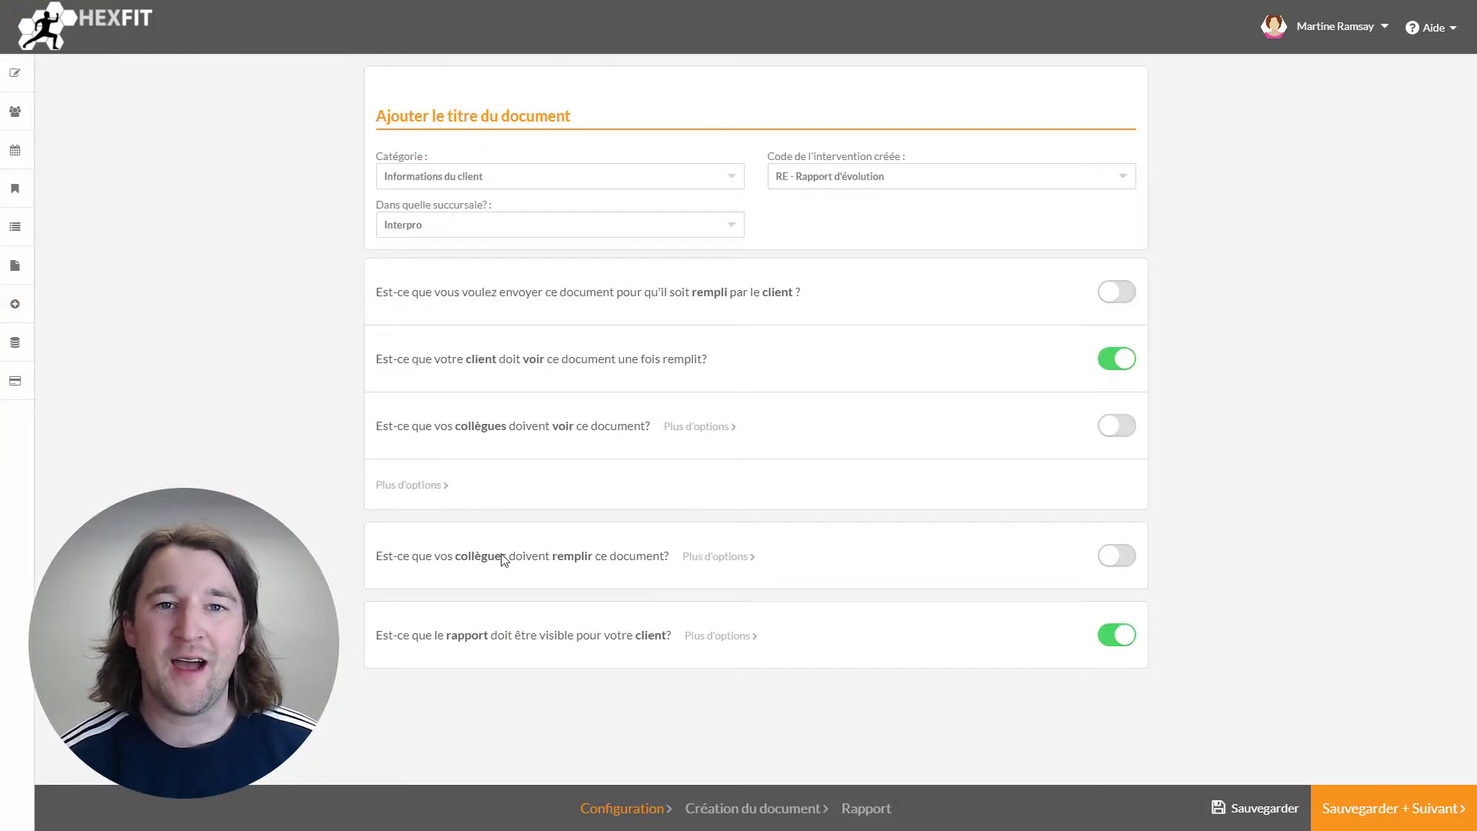
# Step: Title the new document "Formation Documents" in its configuration
pyautogui.click(599, 812)
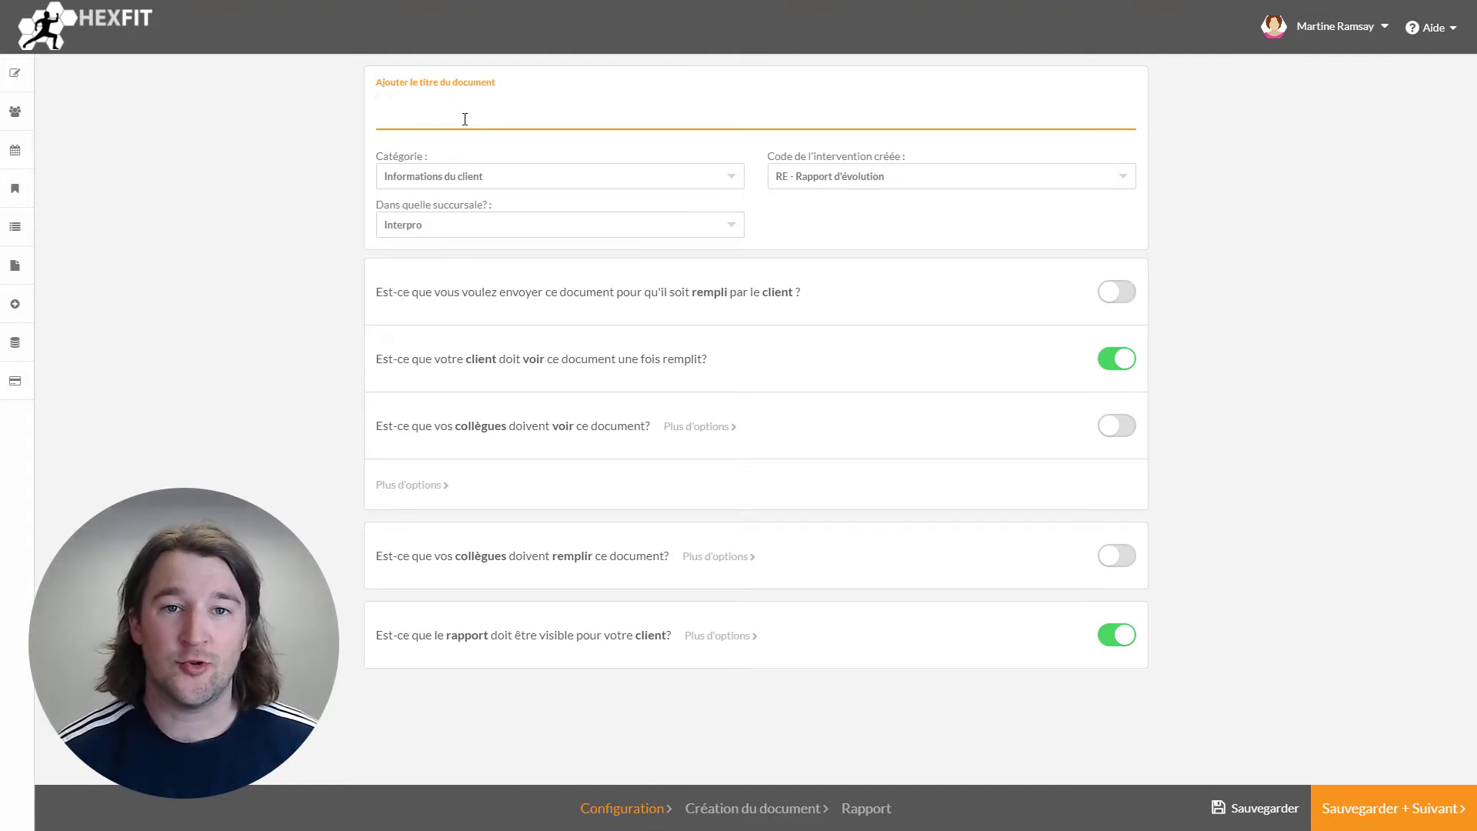
pyautogui.write('Formation Docume')
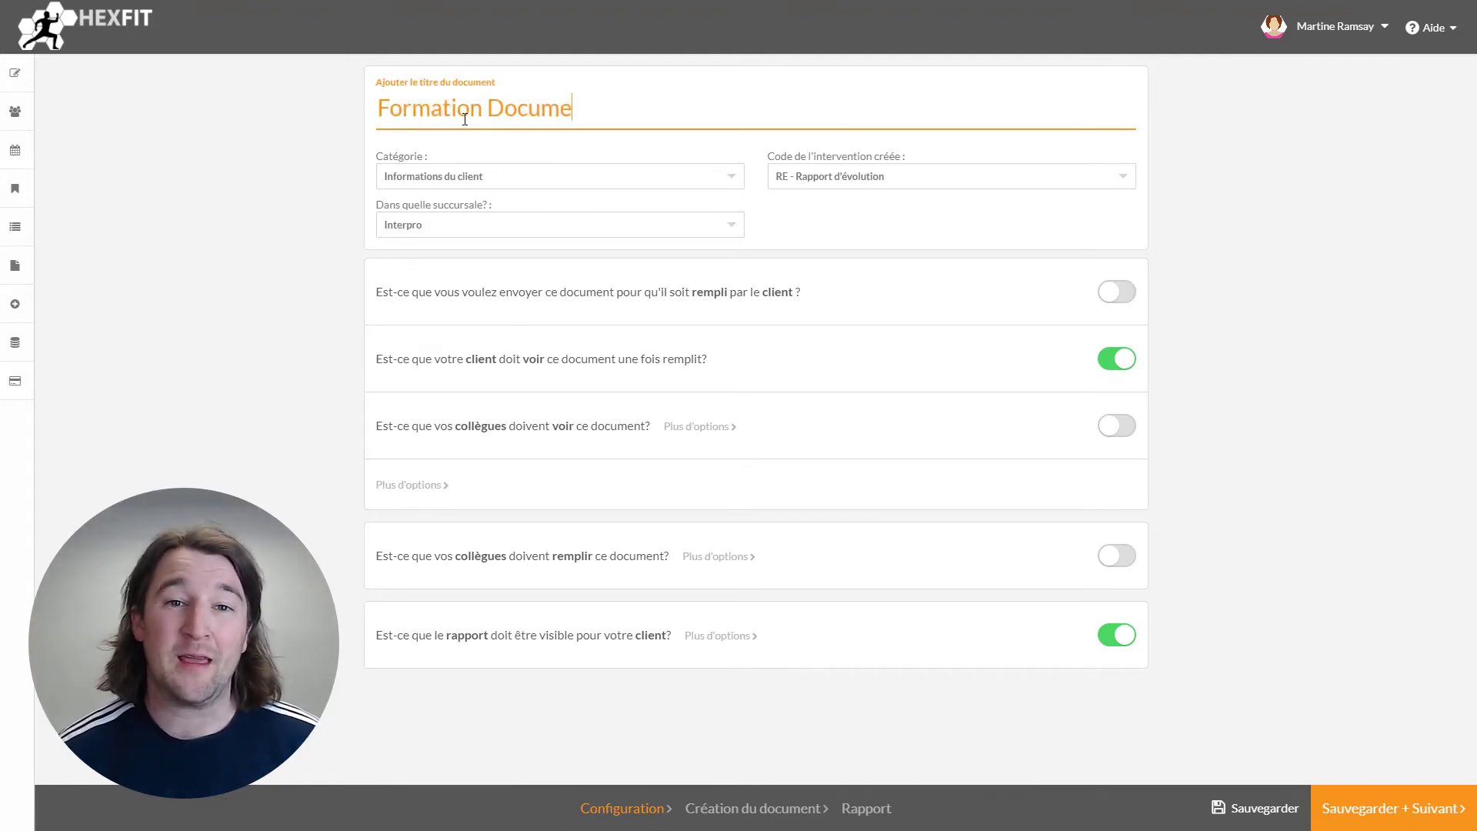
pyautogui.write('nts')
# Step: Review the category and intervention code options available for the document
pyautogui.click(458, 175)
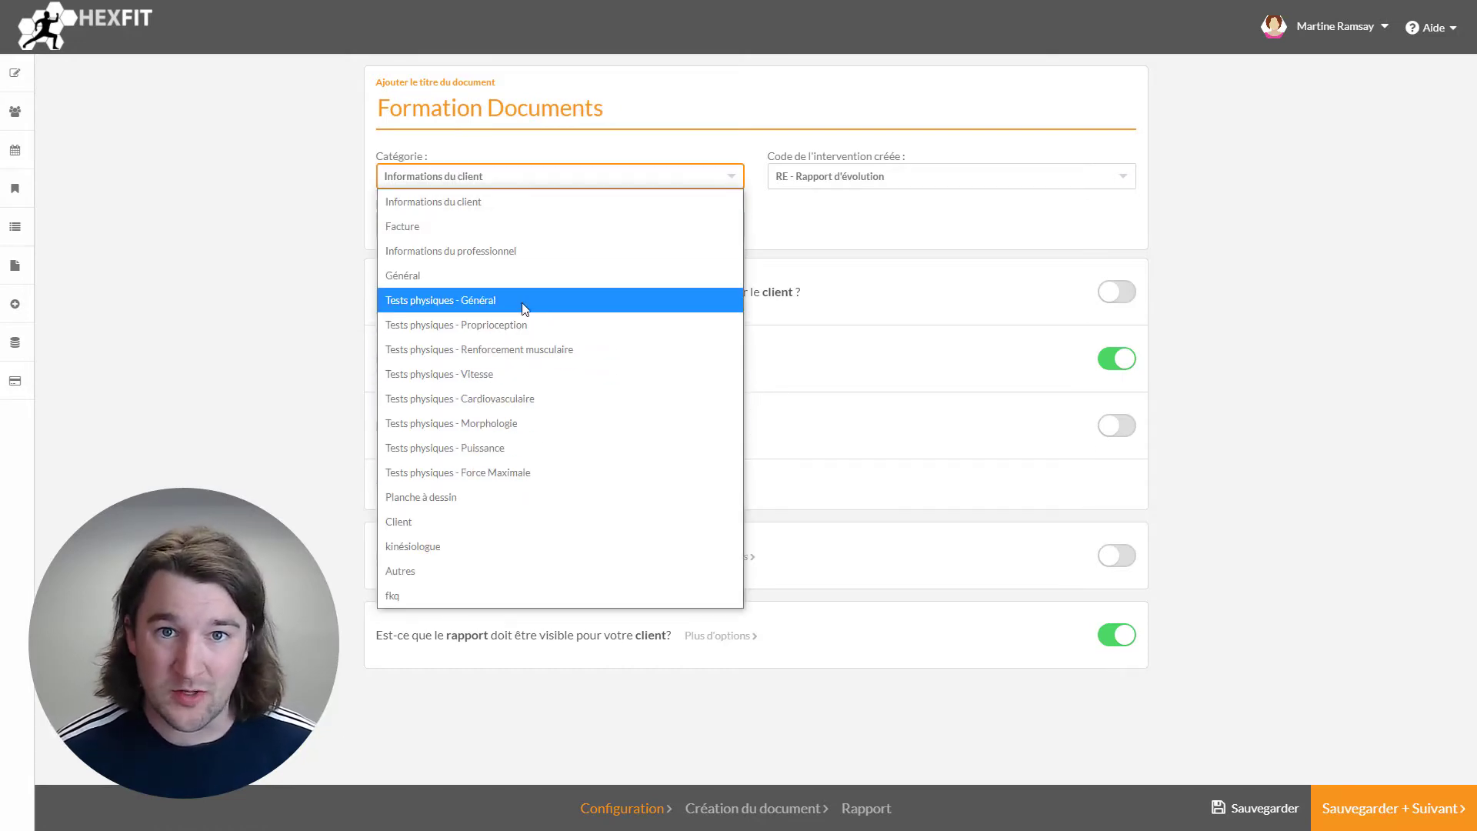
pyautogui.click(817, 212)
pyautogui.click(847, 178)
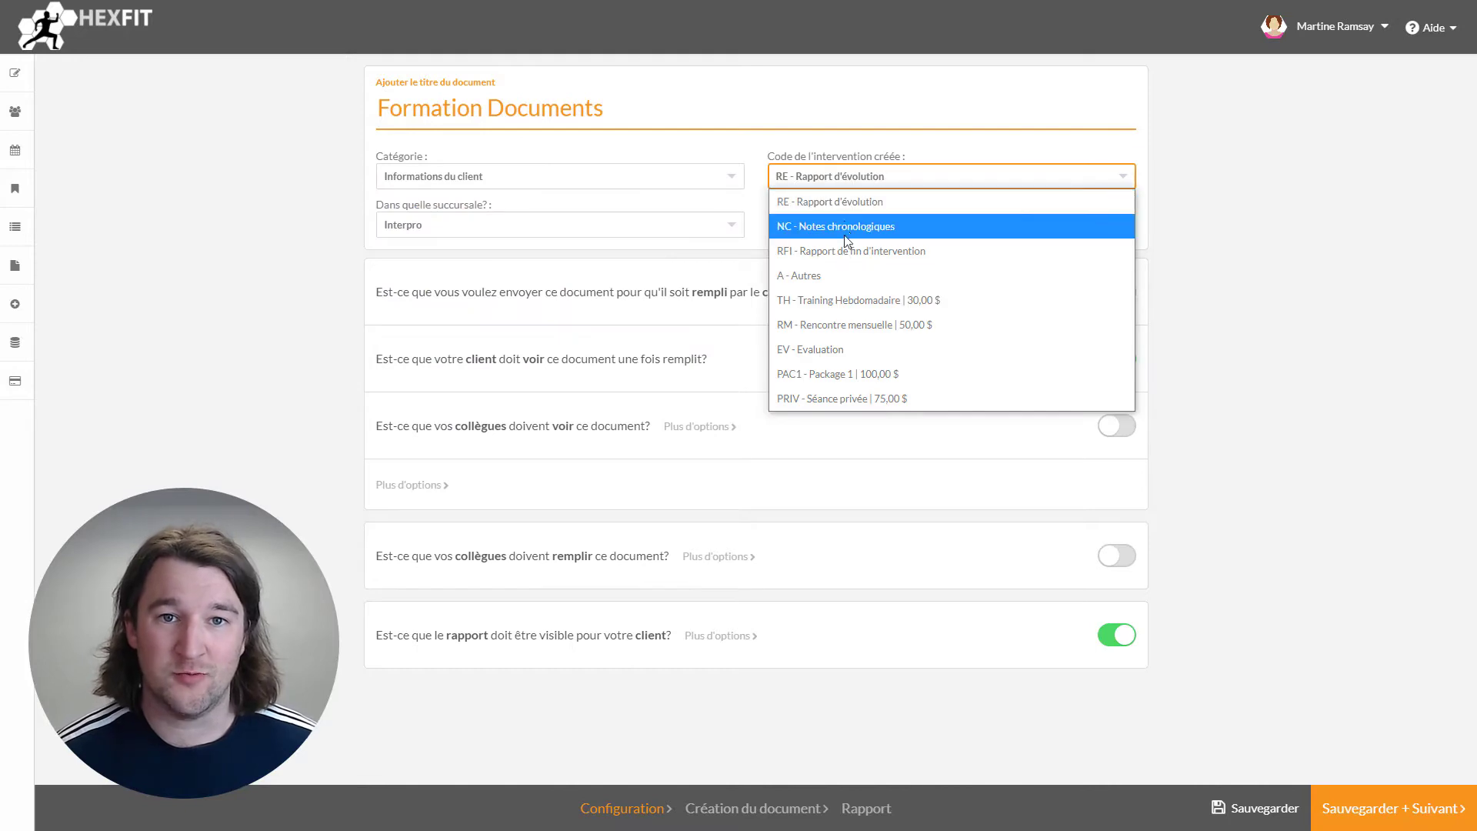
pyautogui.click(1177, 229)
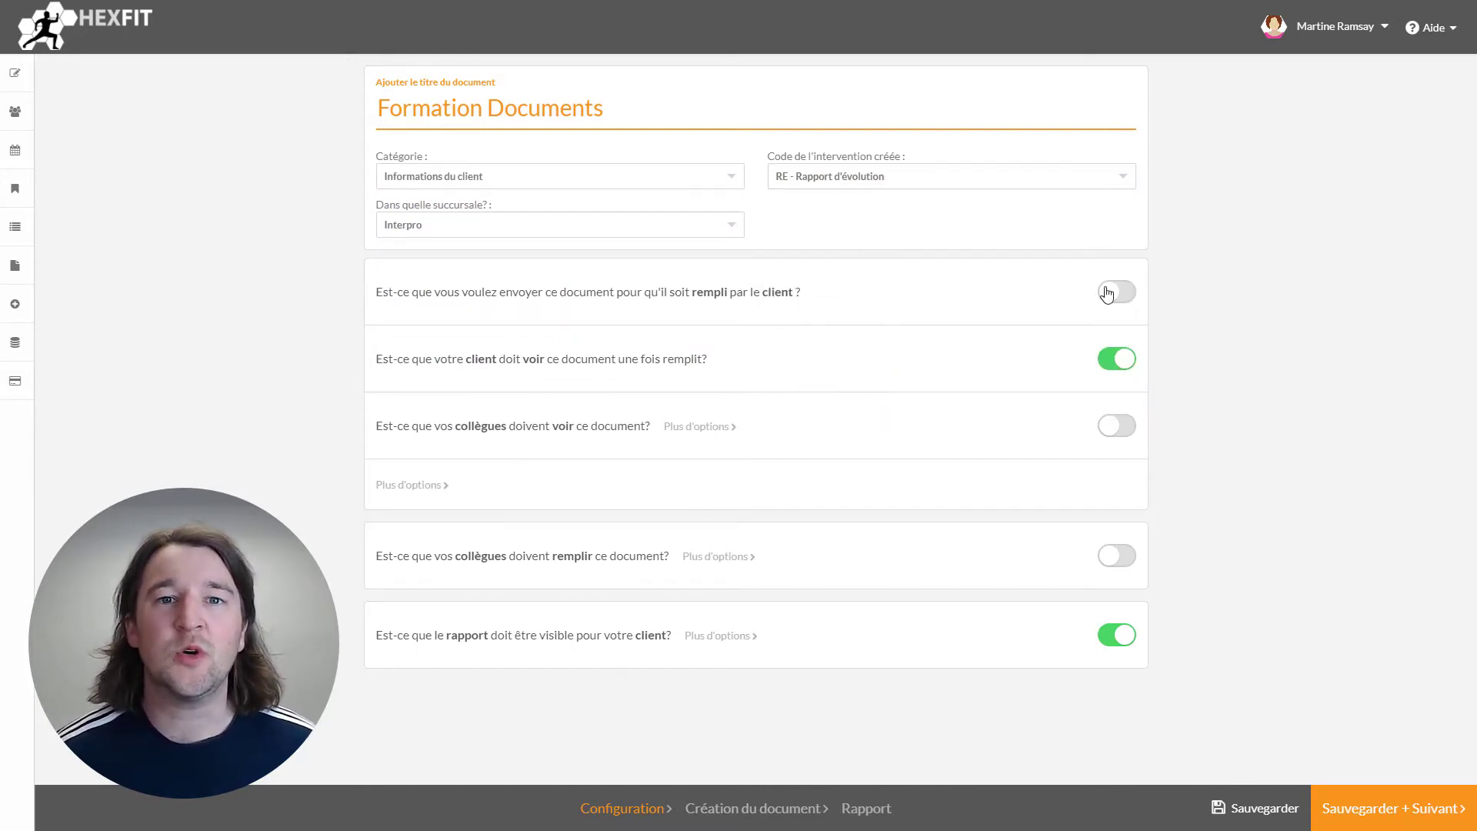
# Step: Allow colleagues to view and fill in the document, and enable sending it for the client to fill in
pyautogui.click(1114, 433)
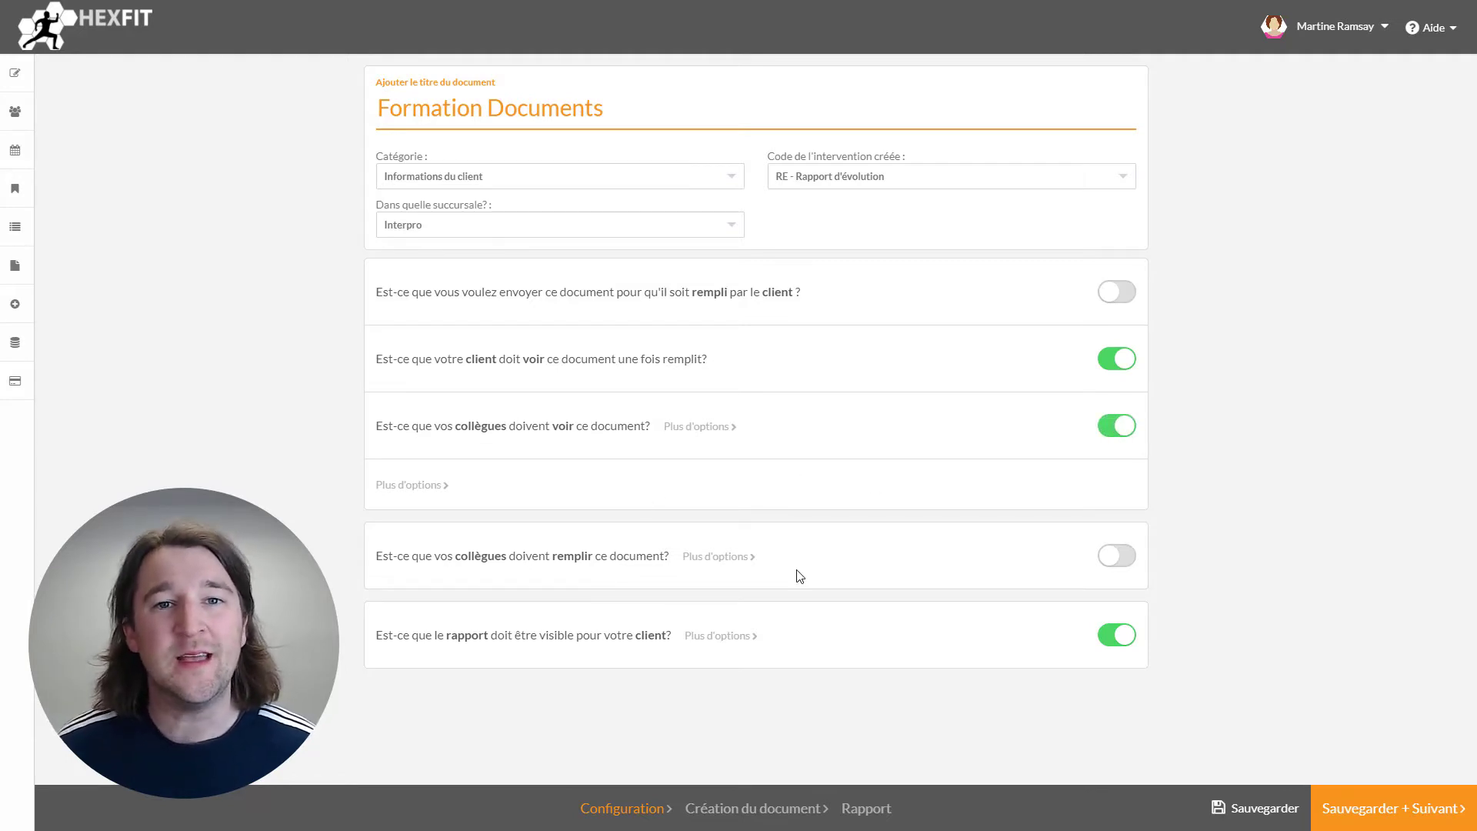
pyautogui.click(1120, 566)
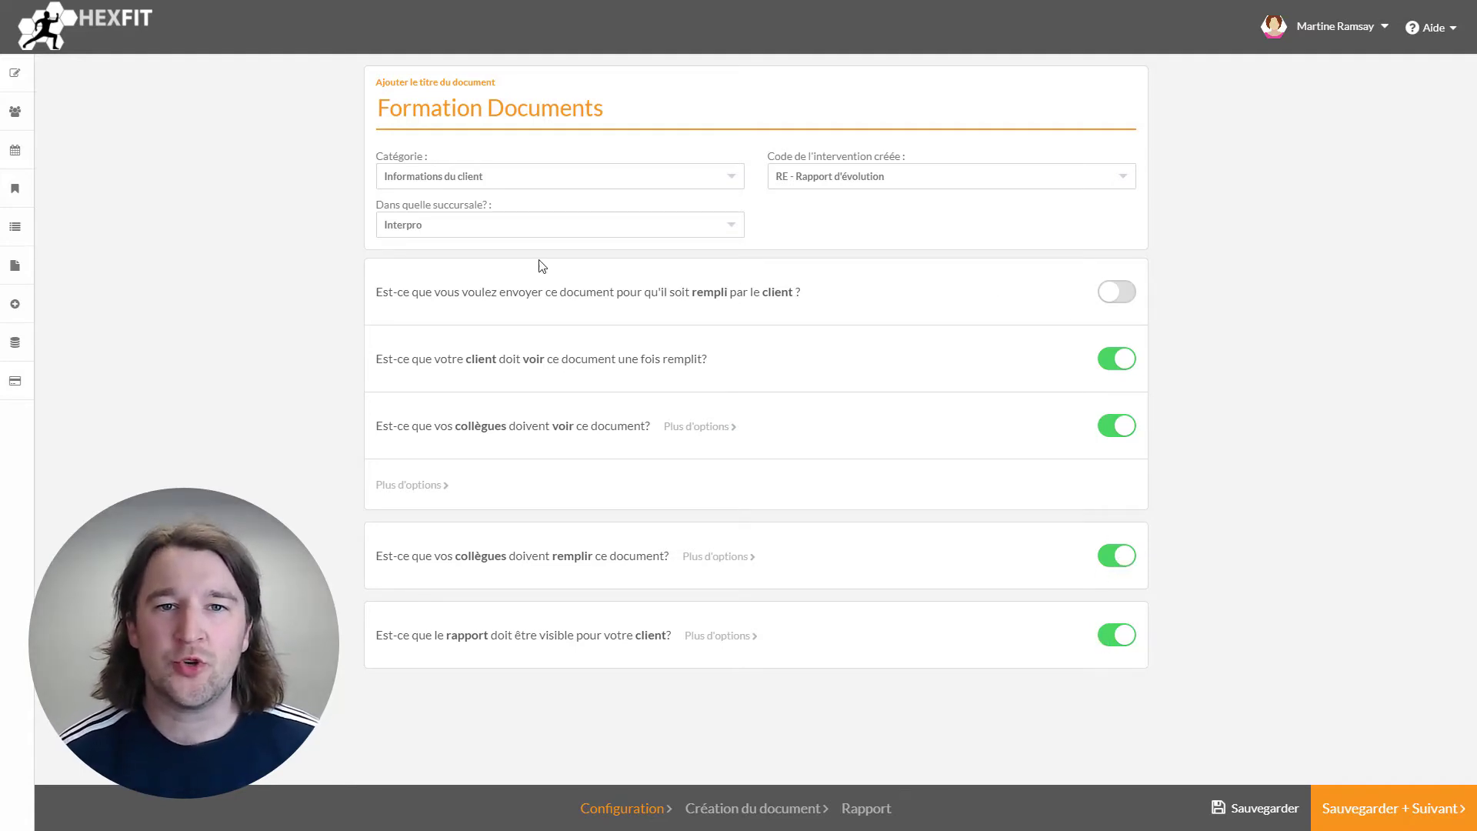
pyautogui.click(1112, 294)
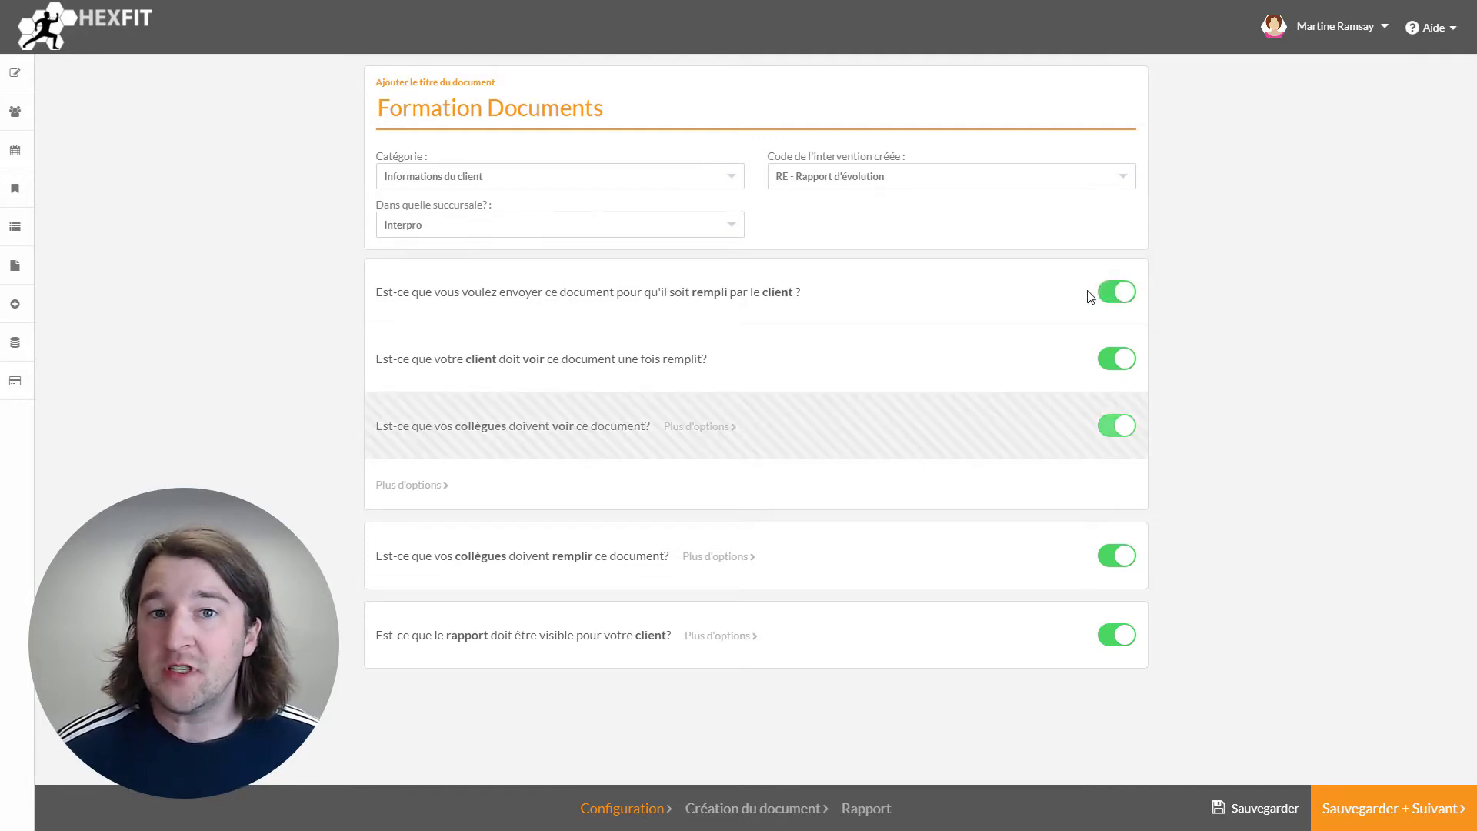
# Step: Disable filling in by colleagues, and switch the report's visibility for the client off and back on
pyautogui.click(1122, 564)
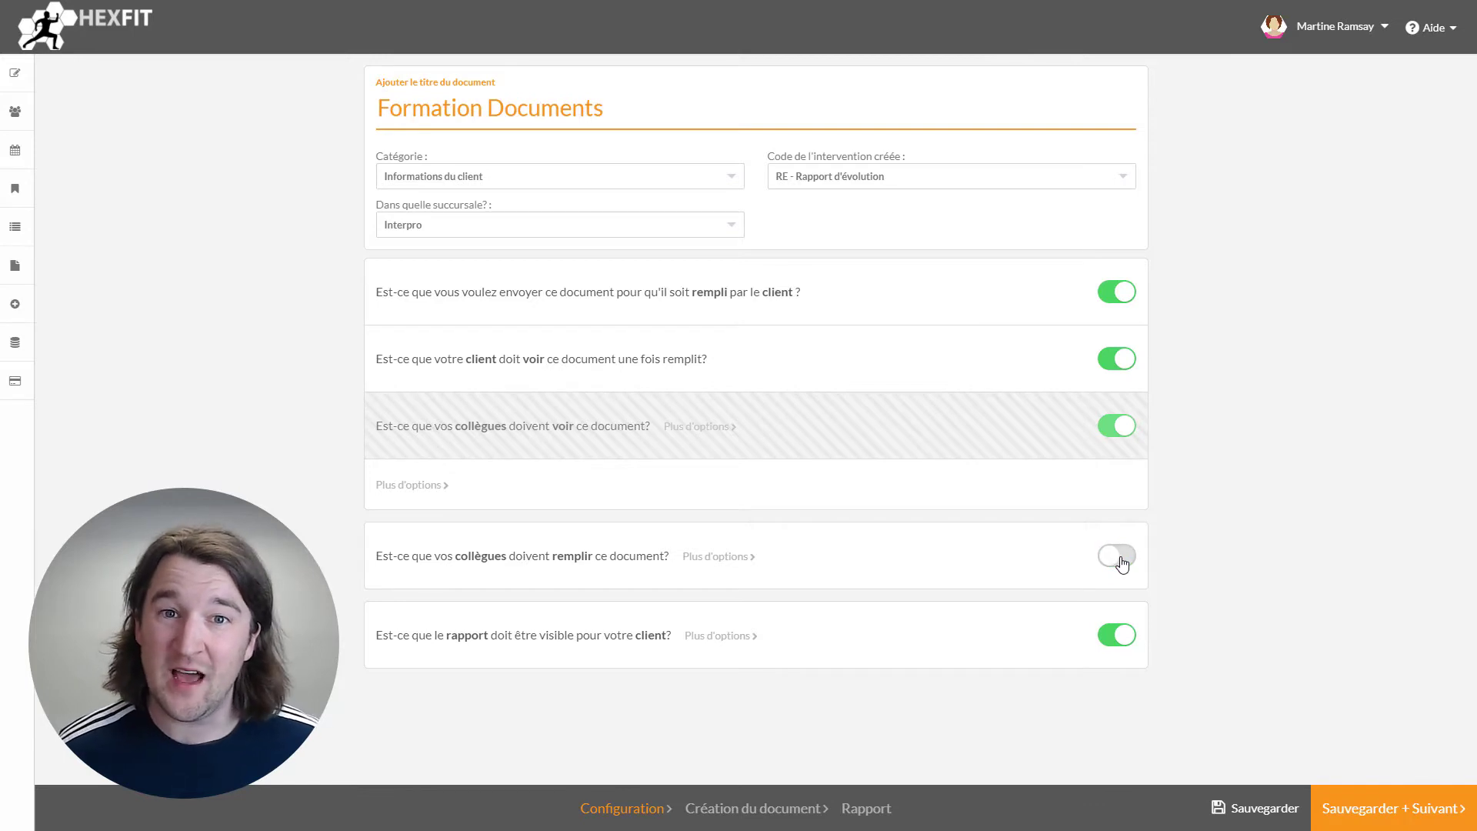
pyautogui.click(1118, 641)
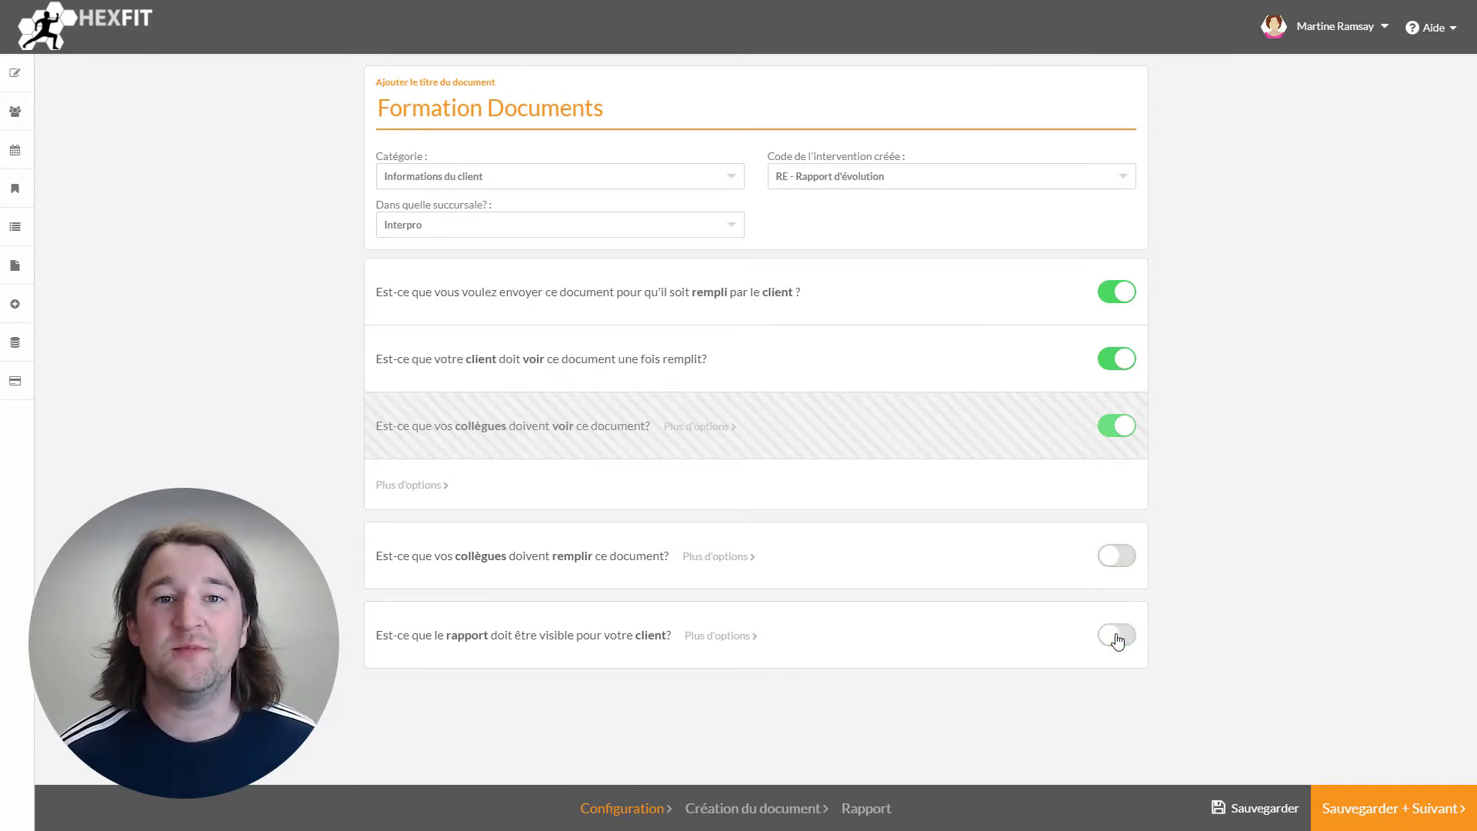
pyautogui.click(1118, 639)
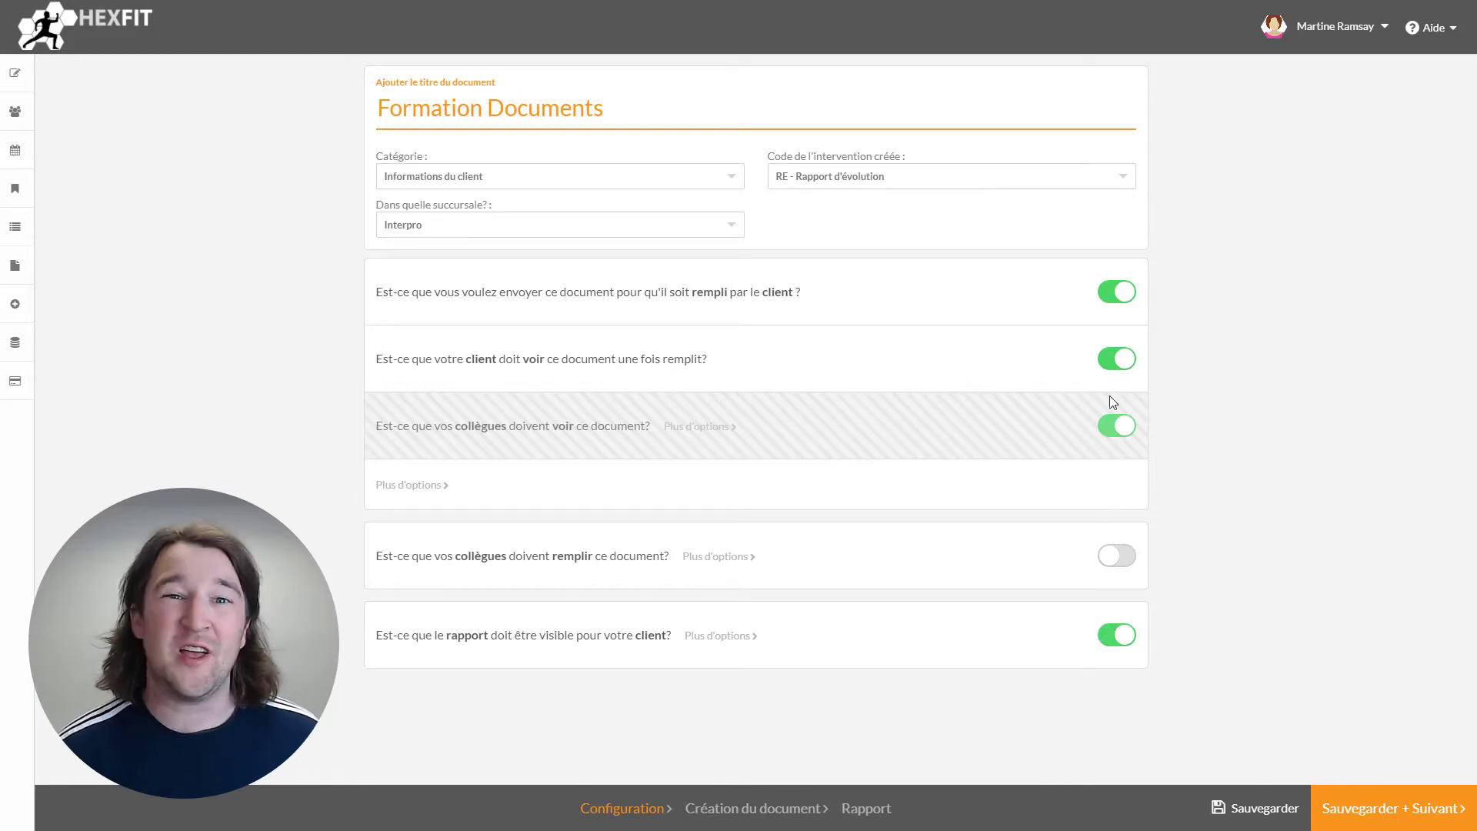
# Step: Disable client completion, let colleagues fill in but not view the document, and save to continue to the document's content
pyautogui.click(1118, 291)
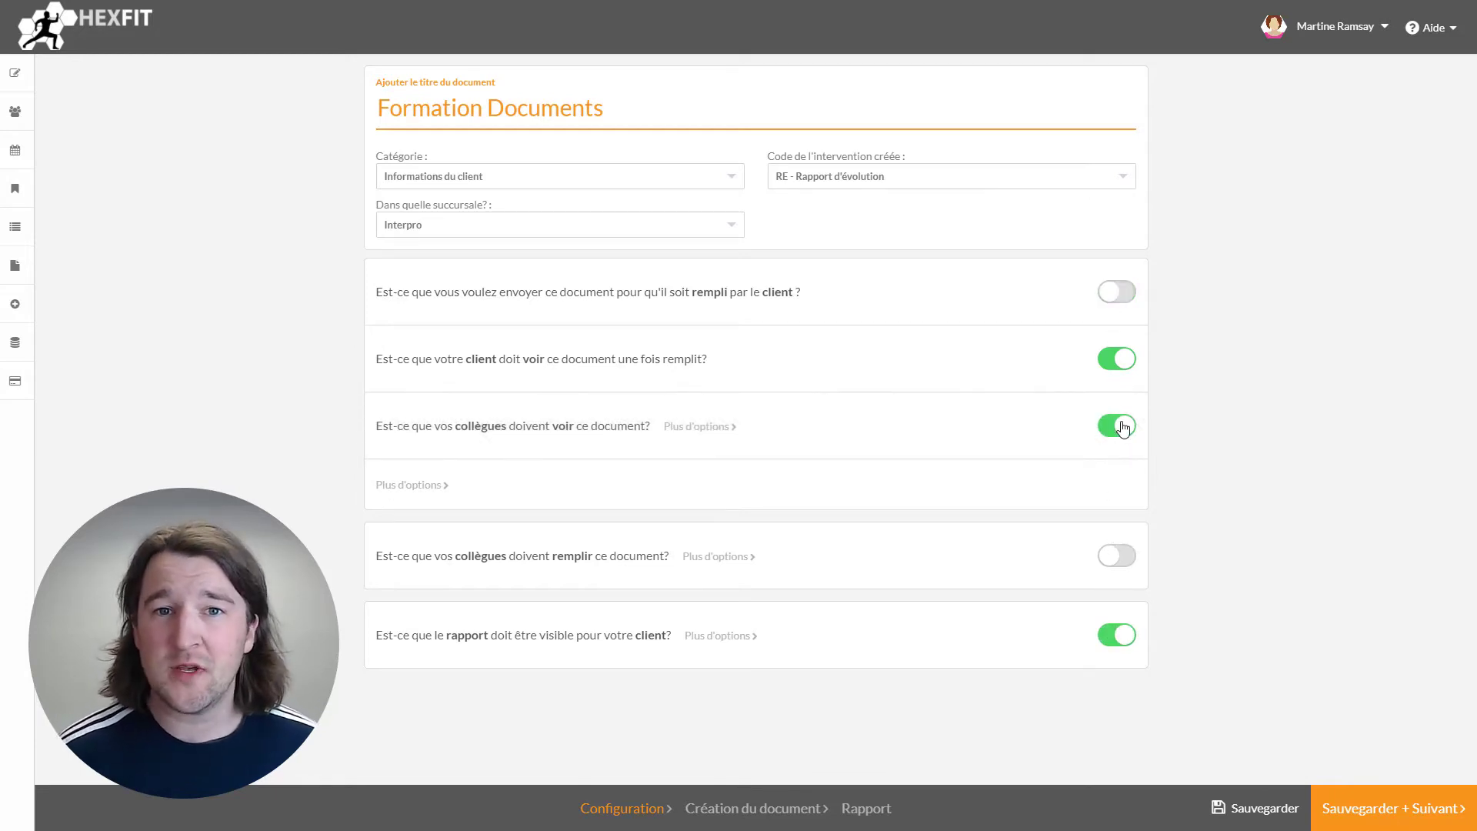
pyautogui.click(1118, 558)
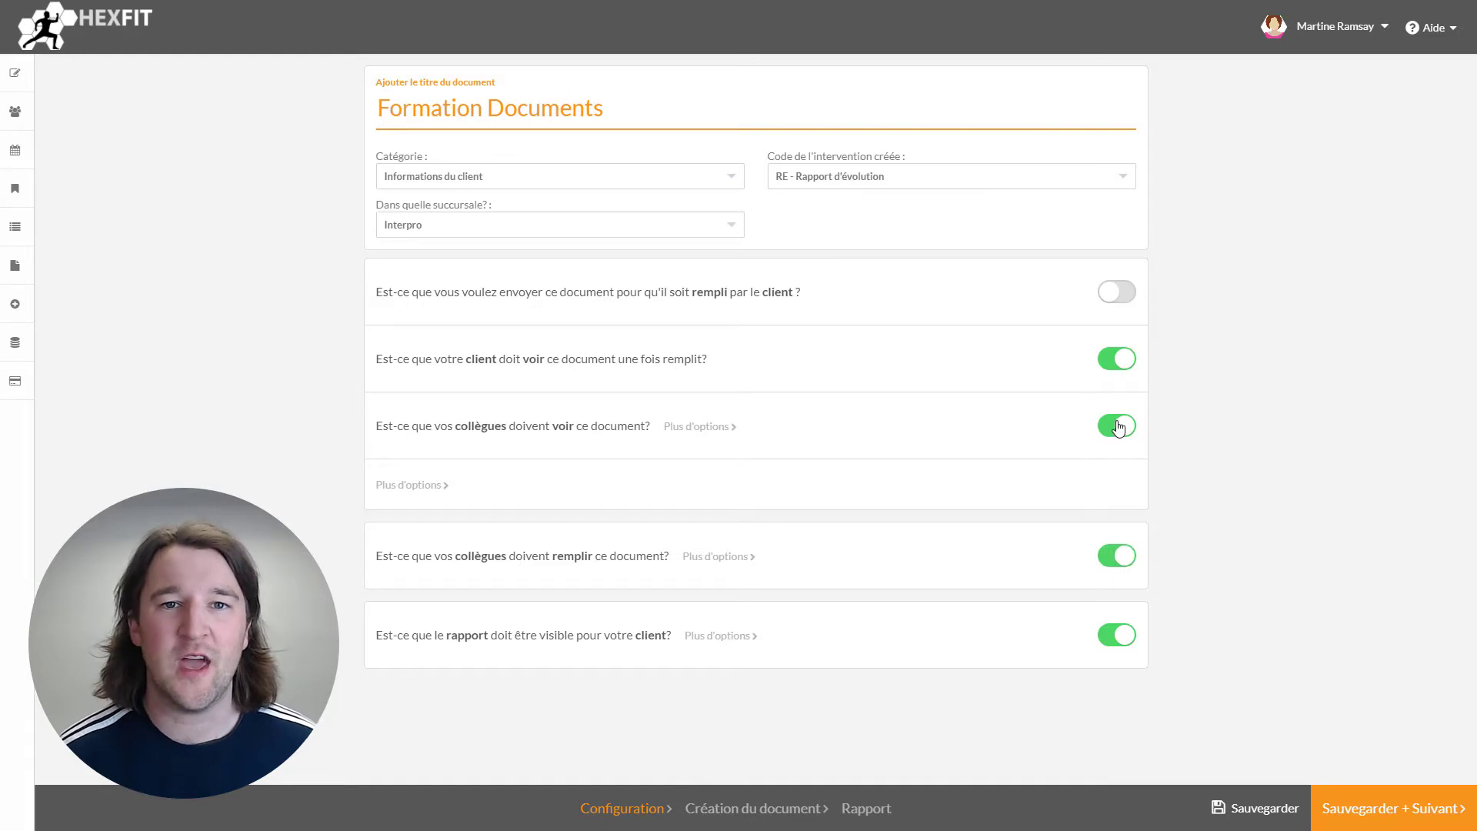
pyautogui.click(1120, 433)
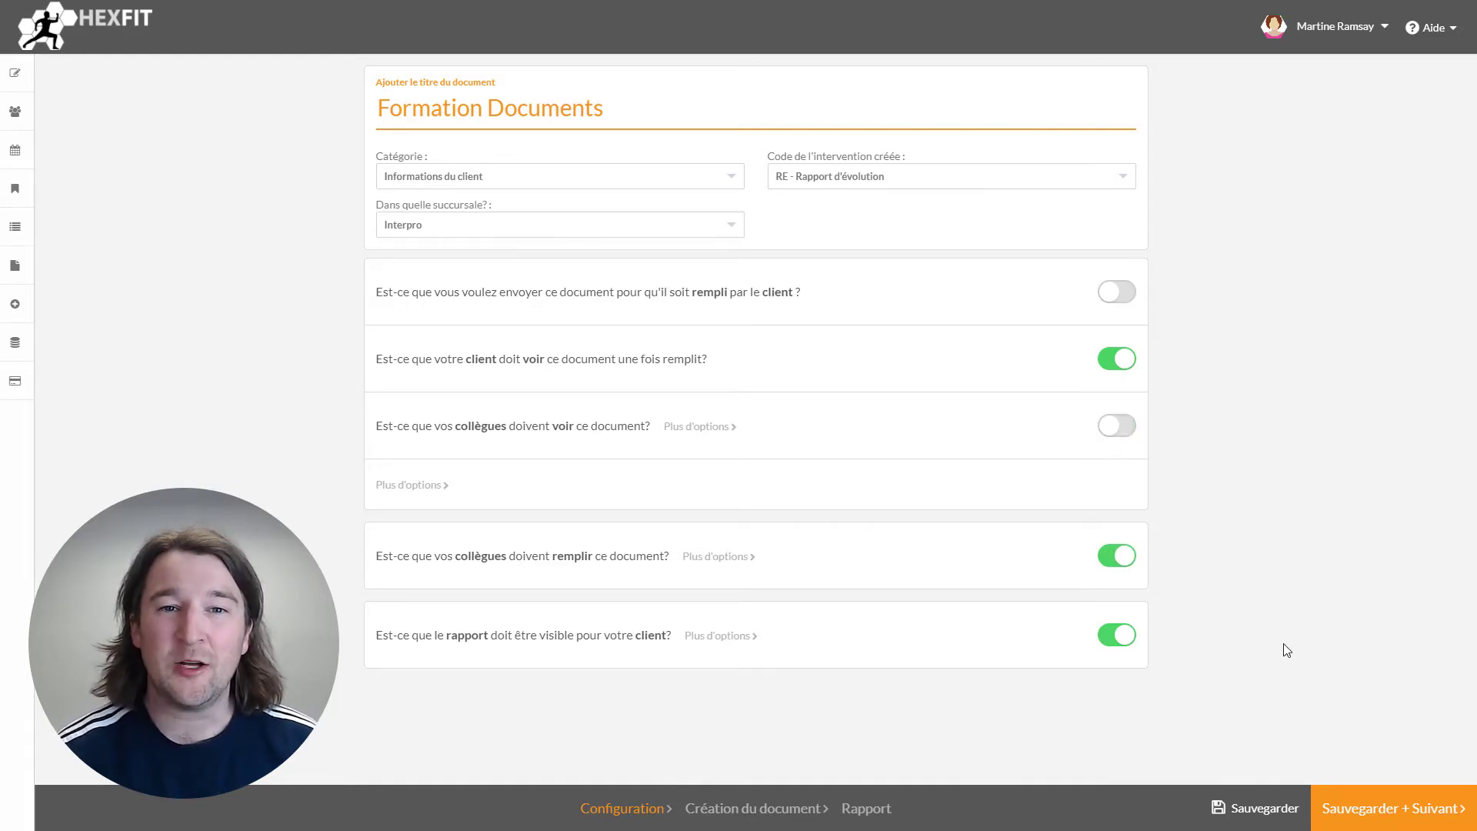
pyautogui.click(1391, 803)
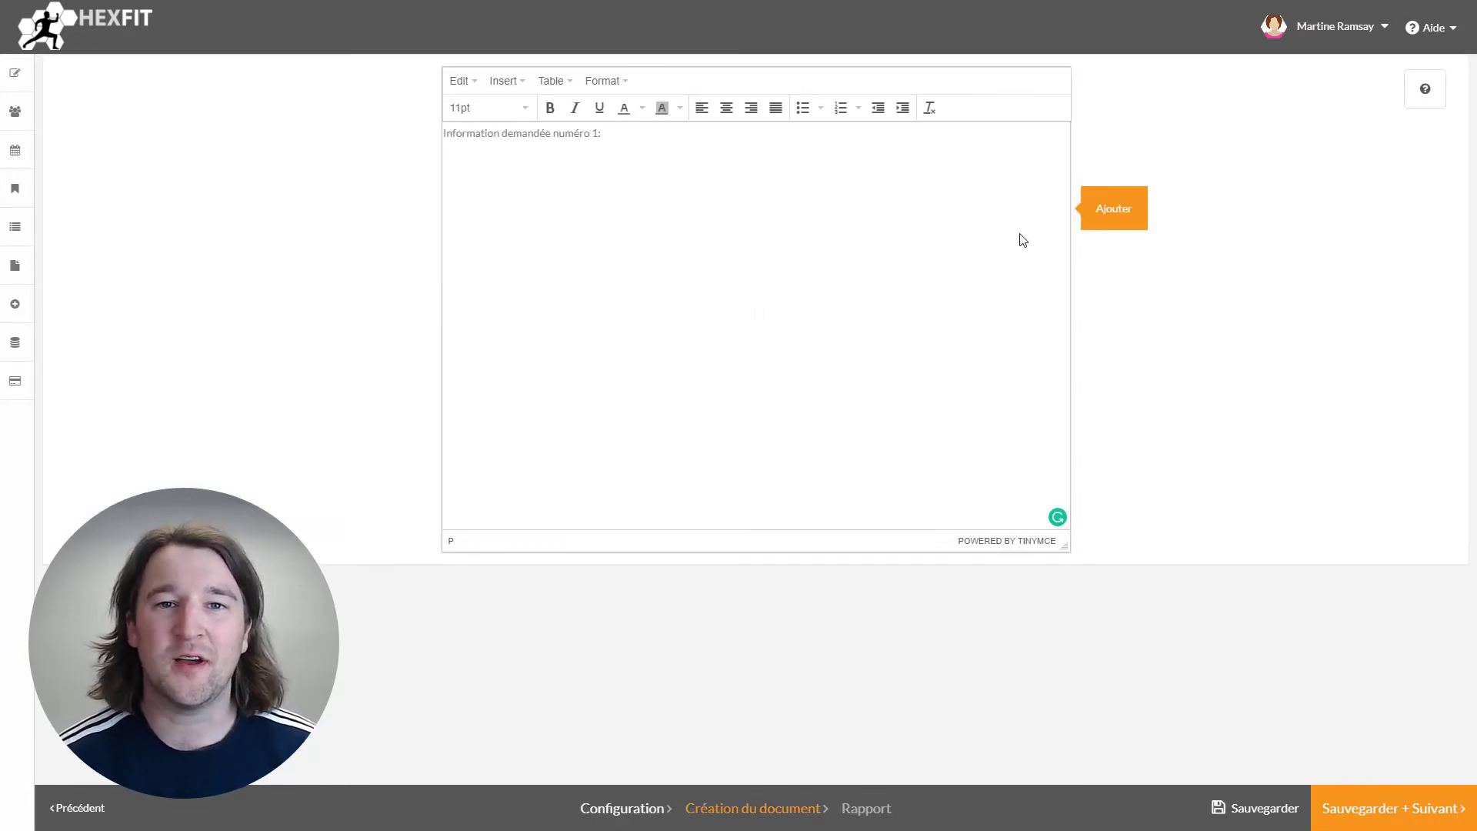
# Step: Add a long text field (Texte long) below the line "Information demandée numéro 1:"
pyautogui.click(1123, 216)
pyautogui.click(1123, 217)
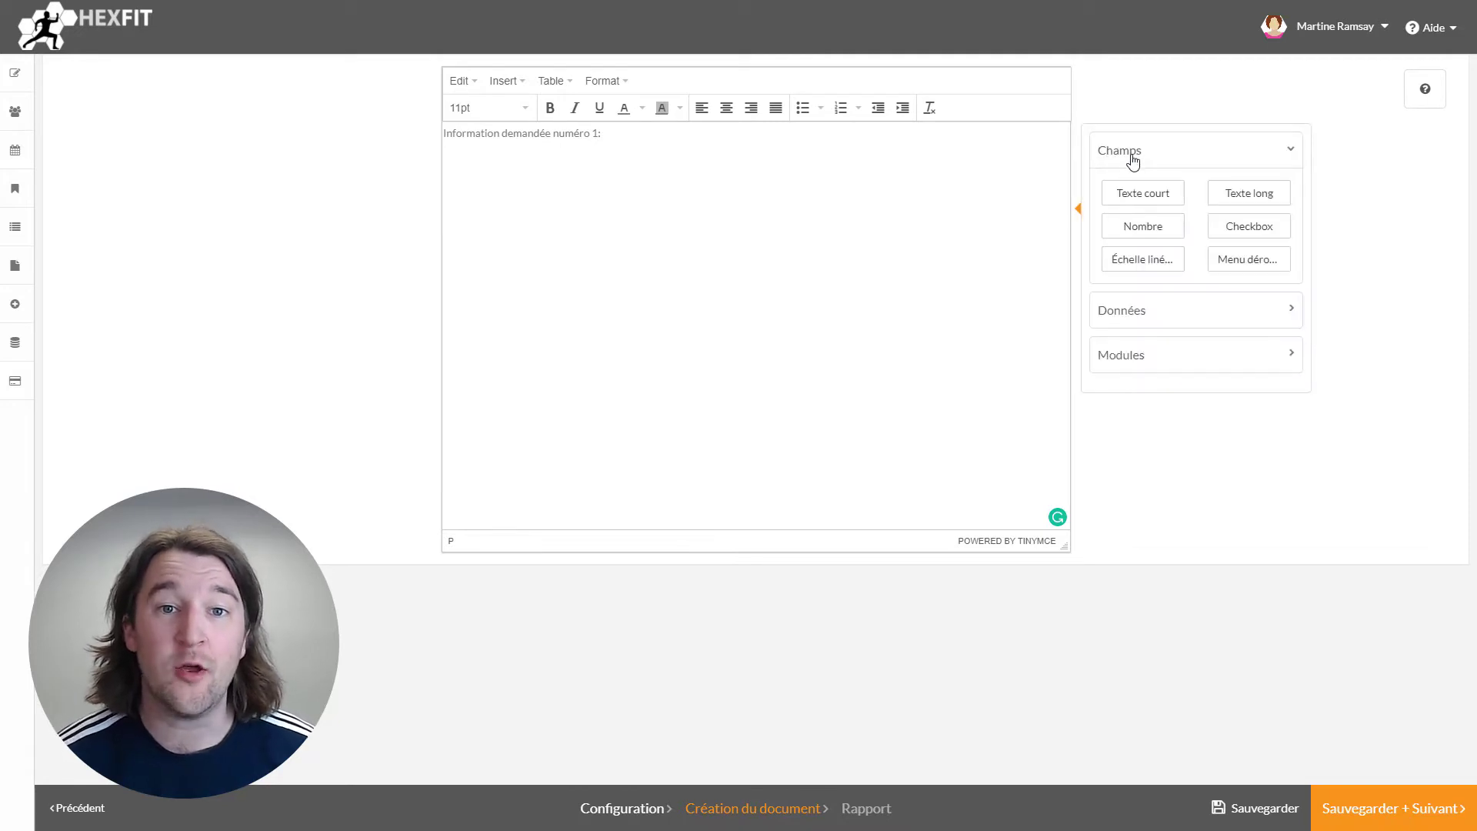
pyautogui.click(1224, 198)
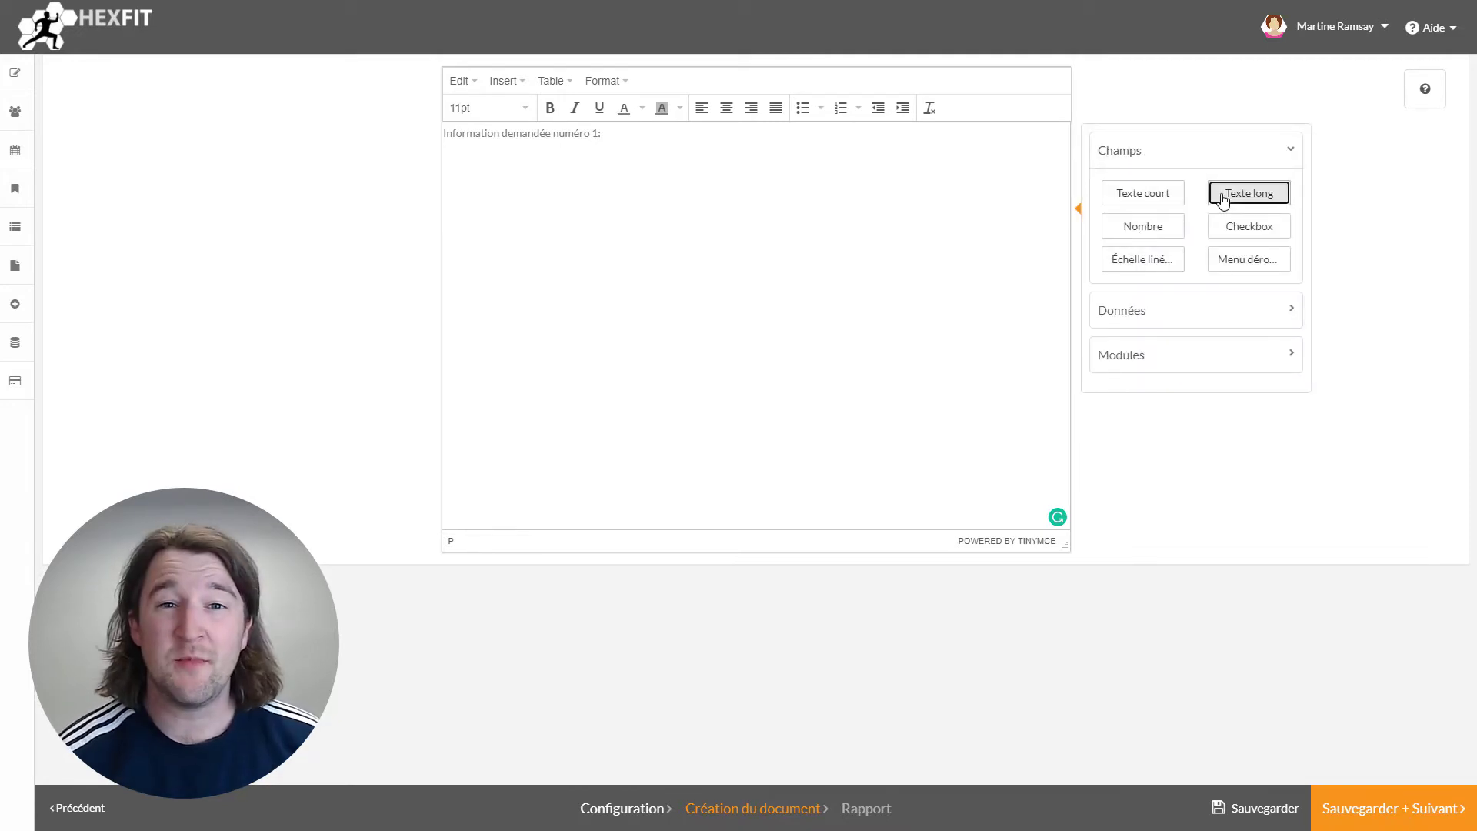
pyautogui.click(1008, 238)
# Step: Examine the fields, data and modules that can be inserted into the document
pyautogui.click(1110, 216)
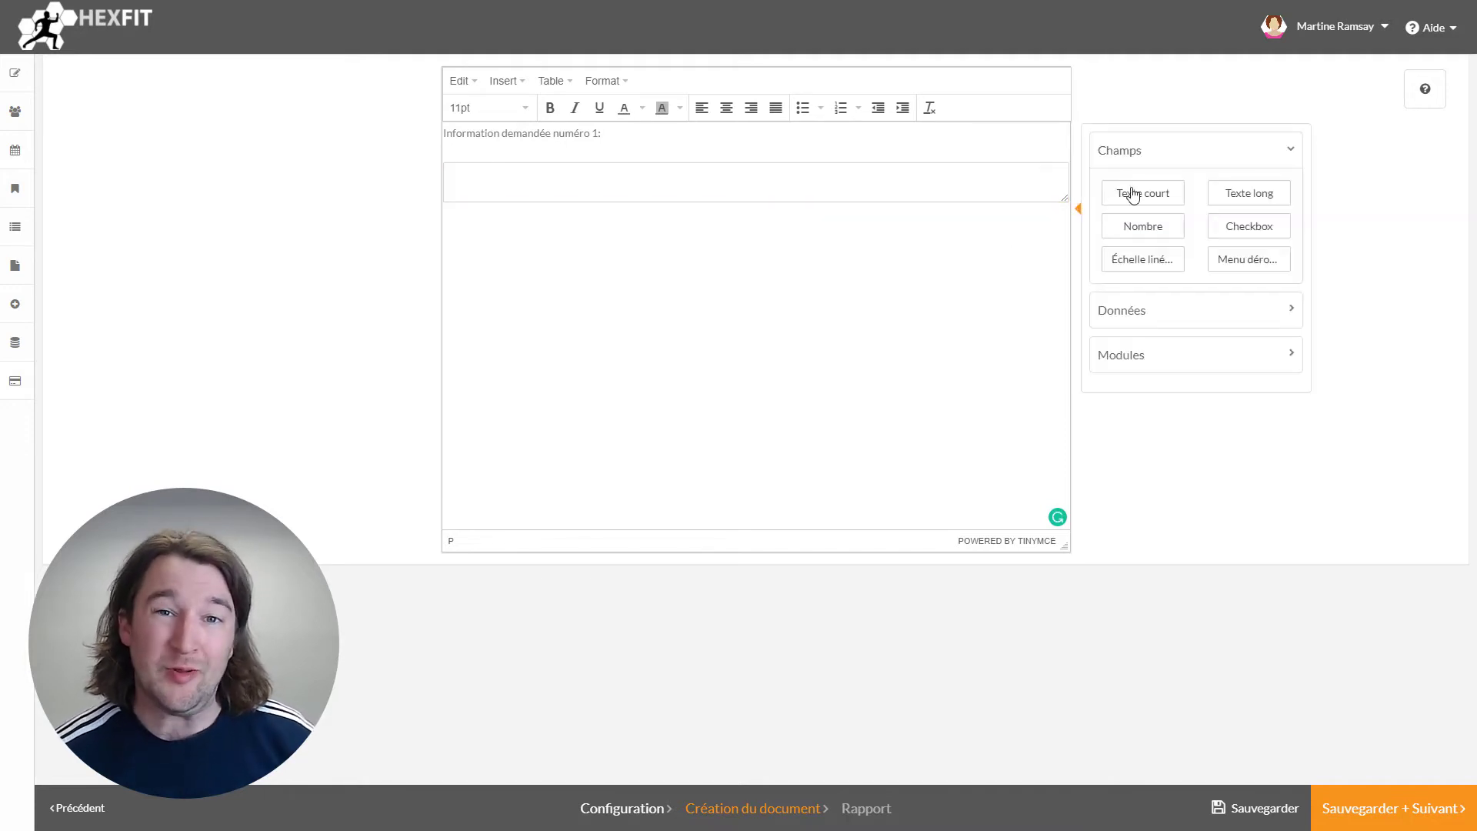
pyautogui.click(1147, 314)
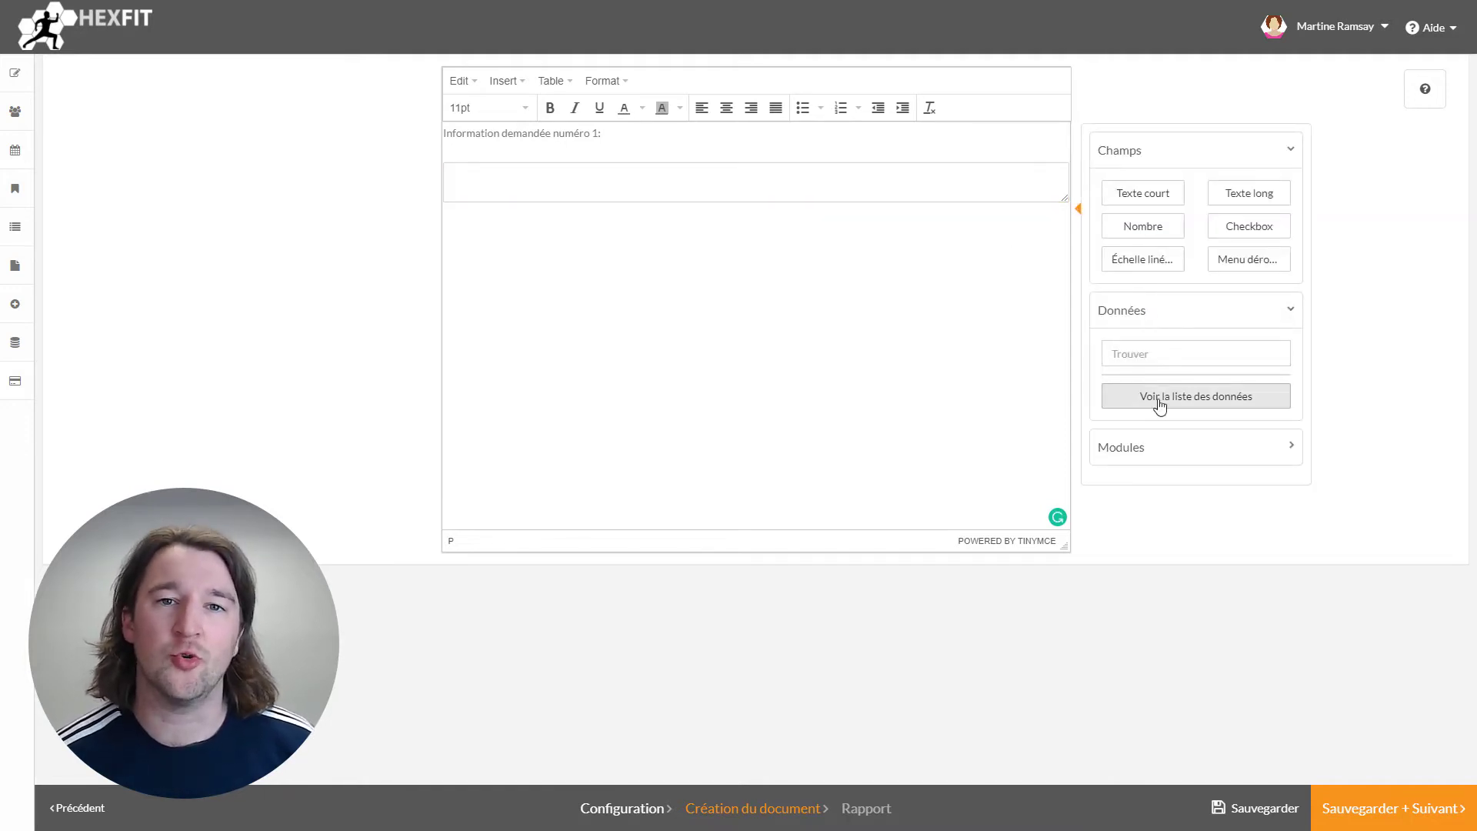
pyautogui.click(1174, 460)
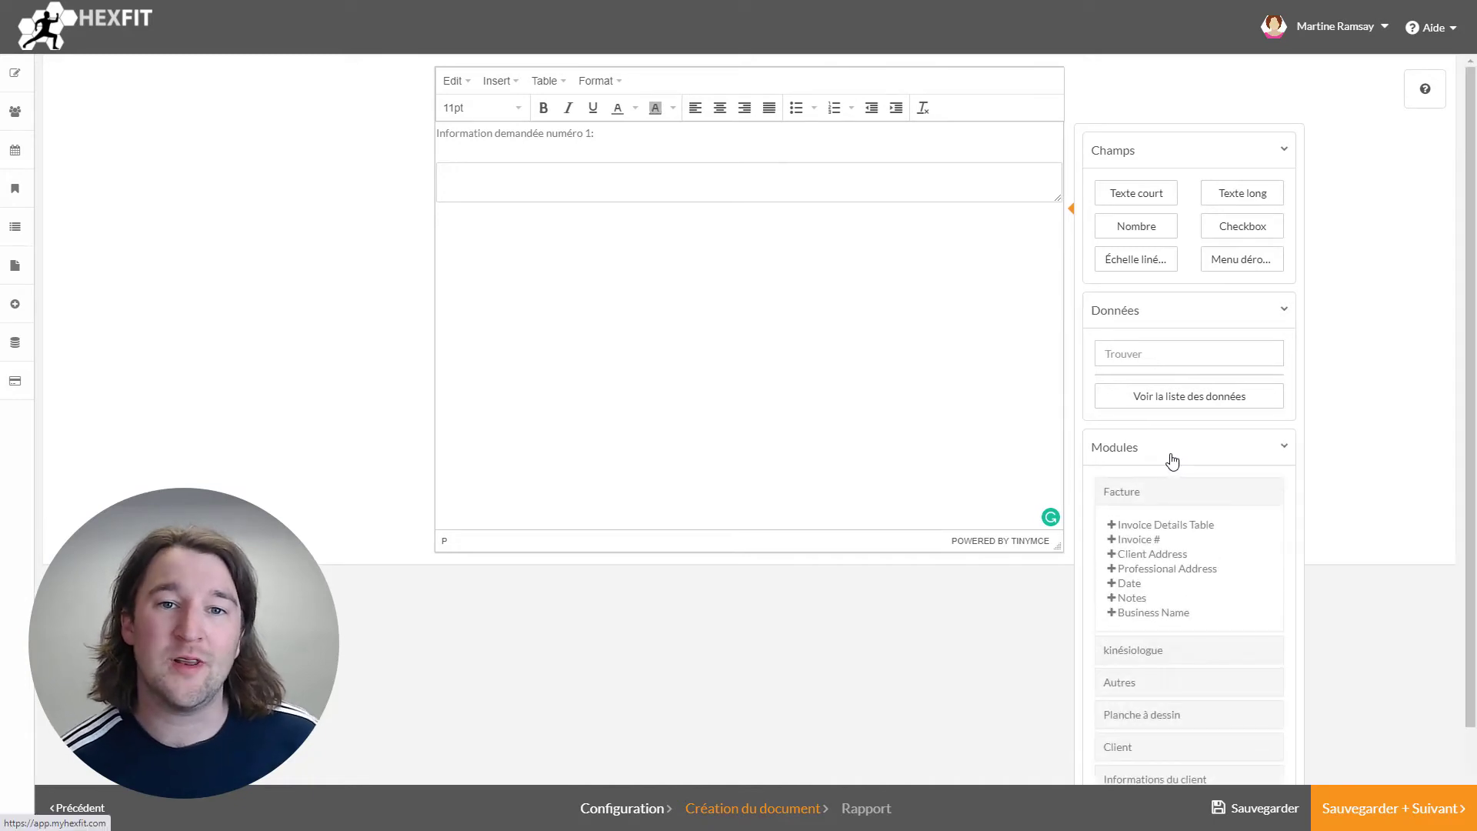
pyautogui.scroll(-2, 1169, 460)
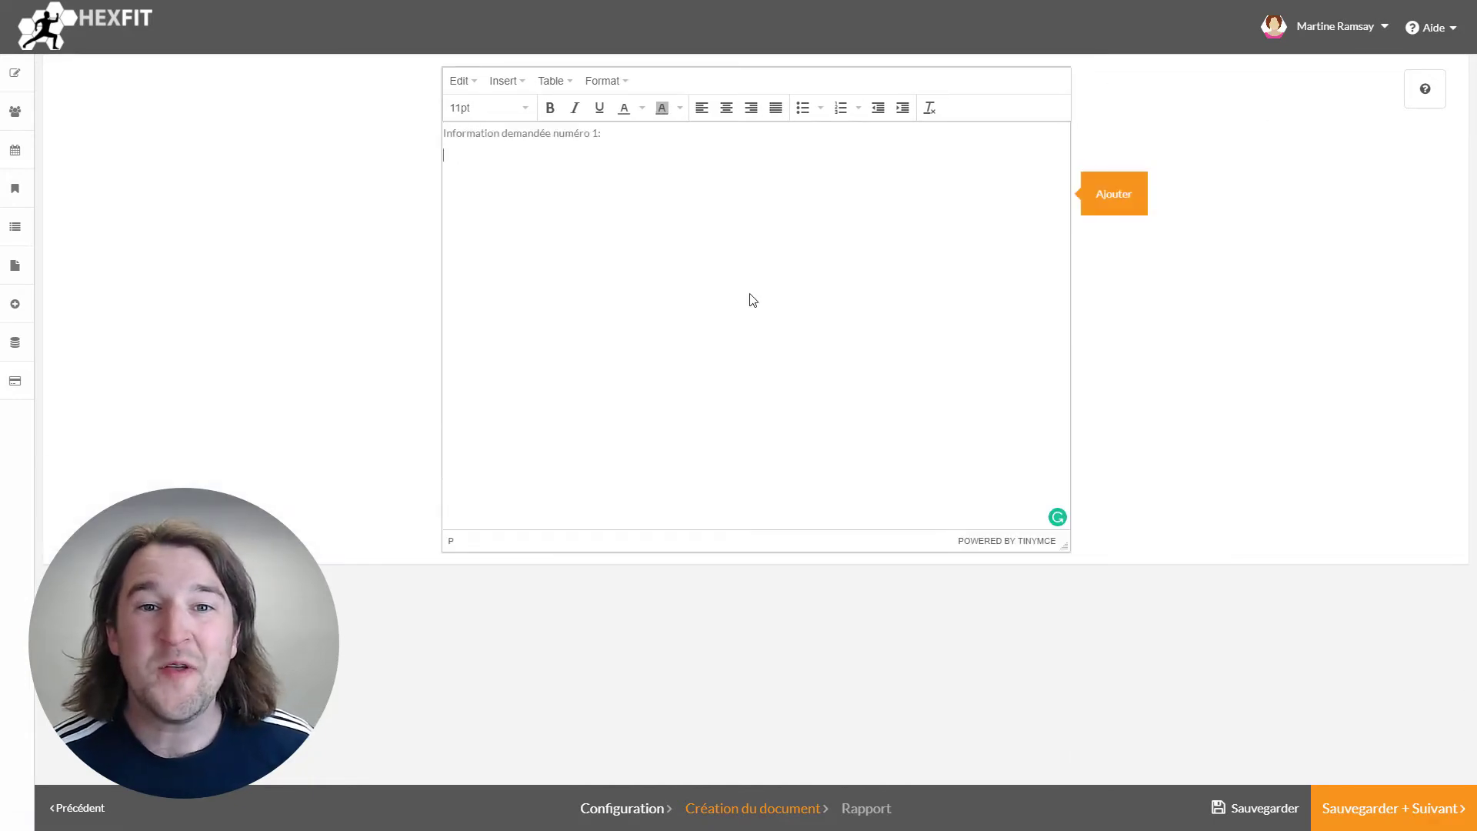
pyautogui.click(1106, 207)
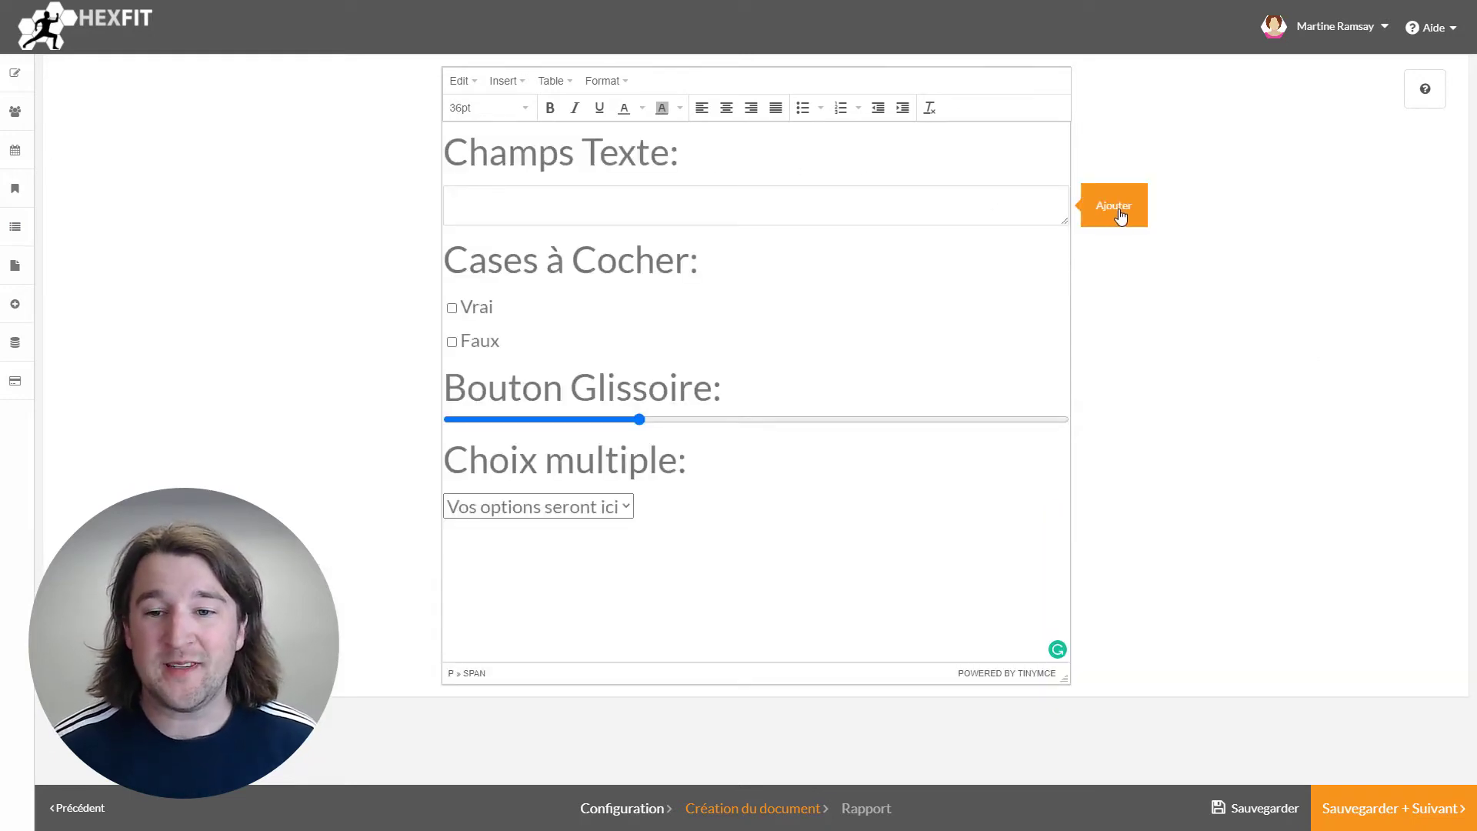
pyautogui.click(1120, 217)
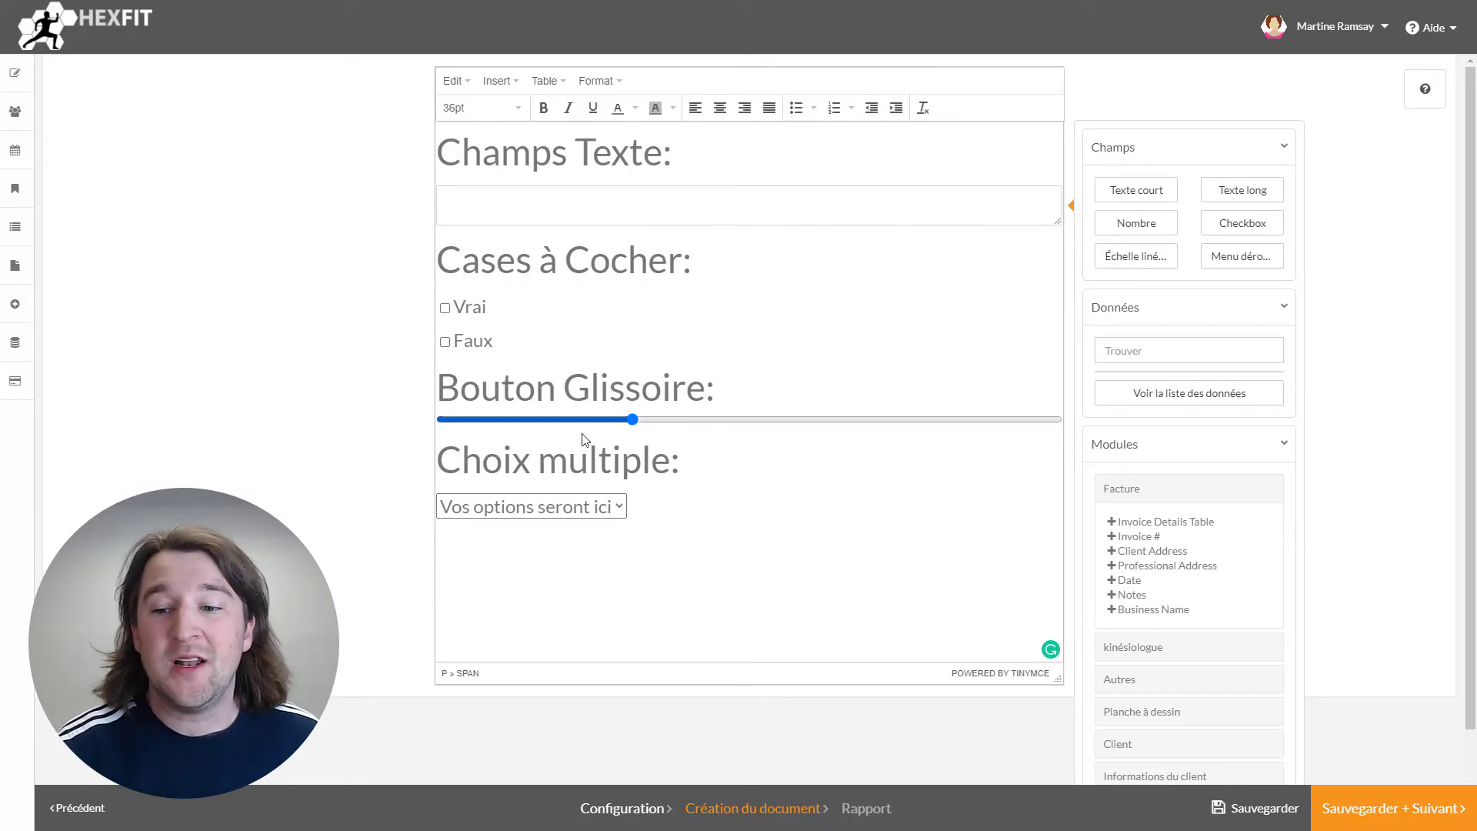
# Step: Move the slider under "Bouton Glissoire:" to about the middle and check the dropdown under "Choix multiple:"
pyautogui.moveTo(633, 420); pyautogui.dragTo(740, 419)
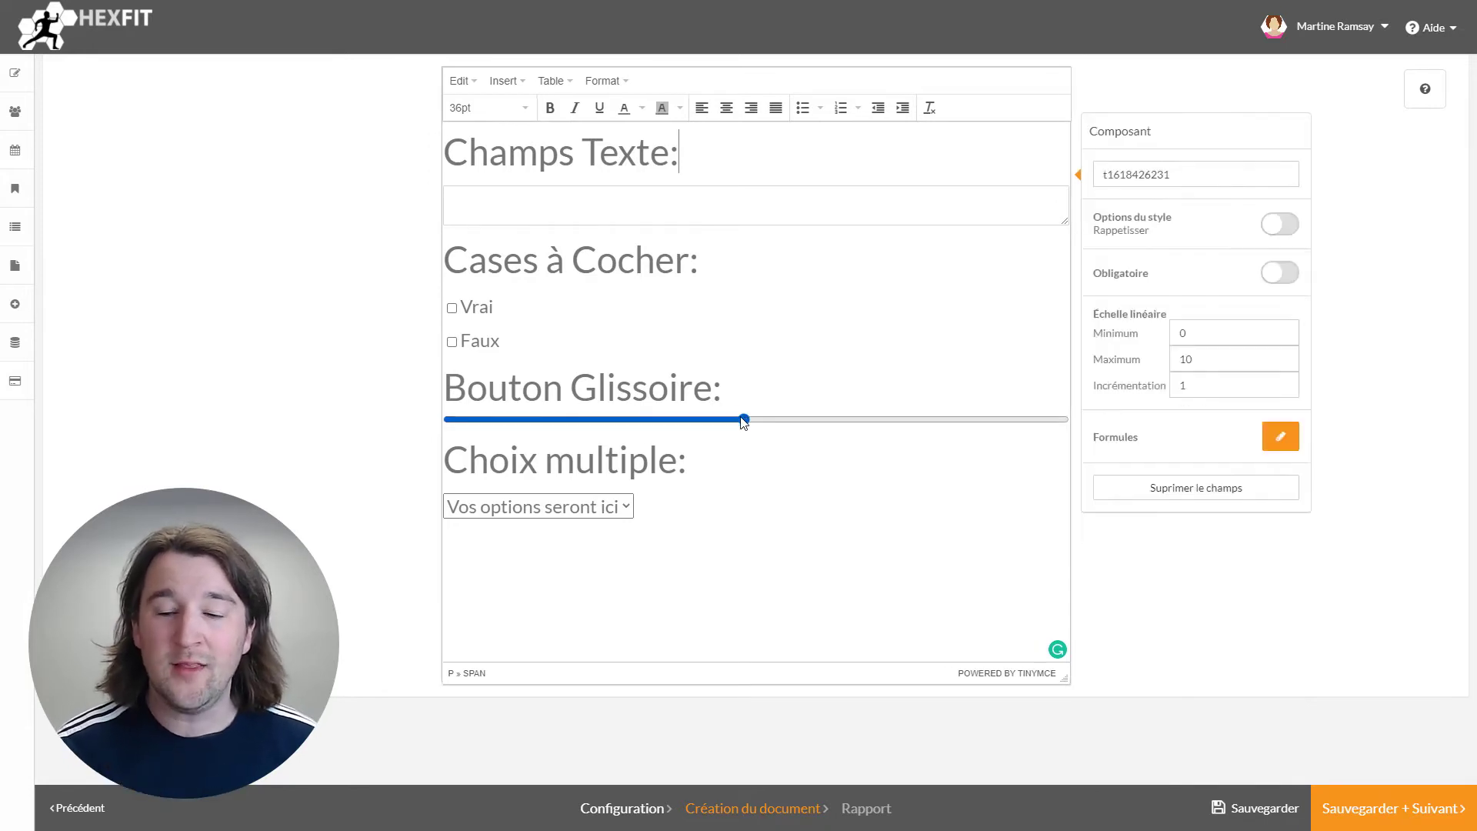
pyautogui.click(648, 511)
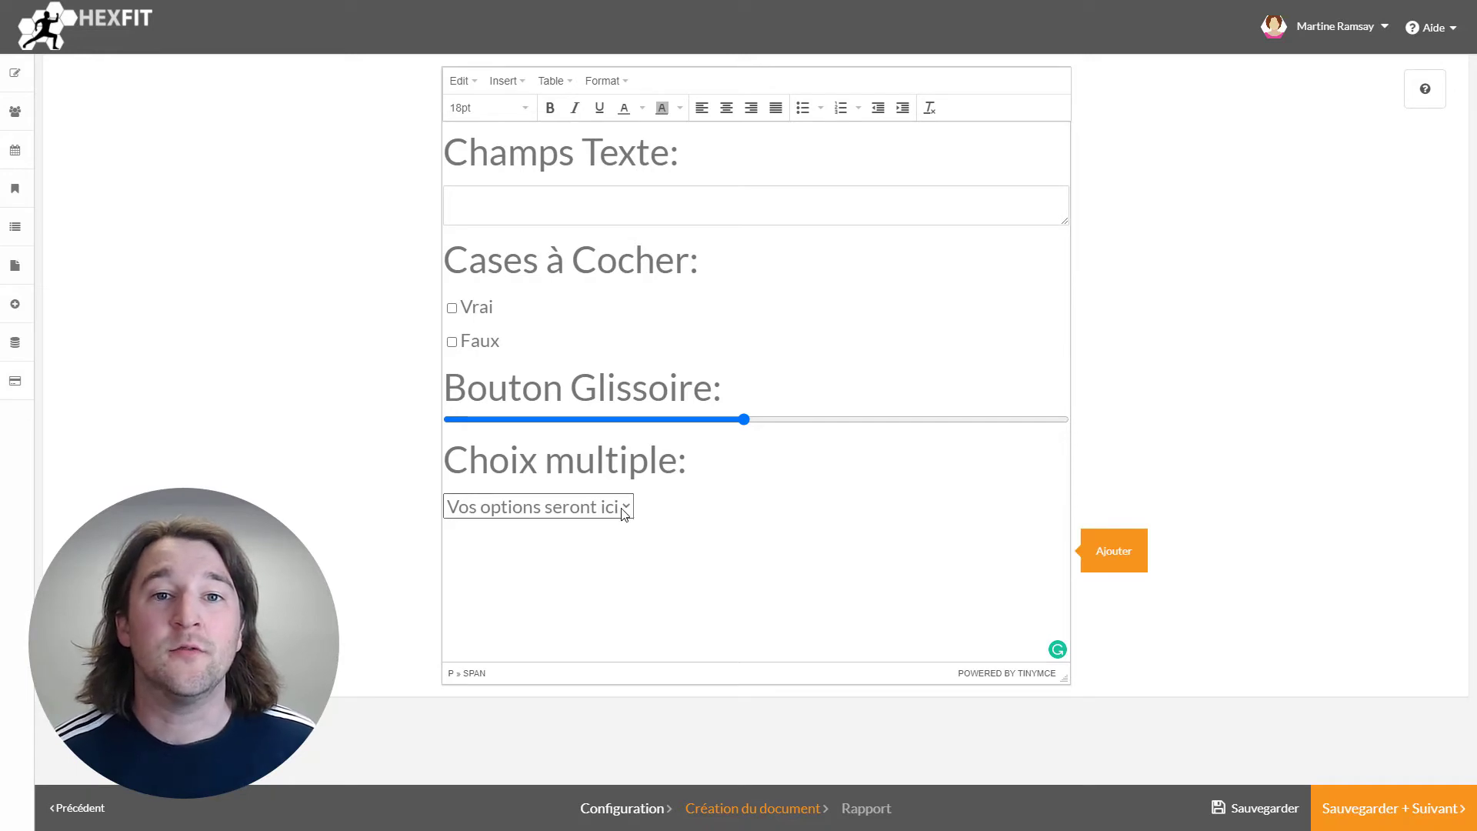
pyautogui.click(625, 511)
# Step: Examine the data available for insertion, including the categories Général, Quotidienne, Capacité aérobie and Tests physiques - Général
pyautogui.click(595, 581)
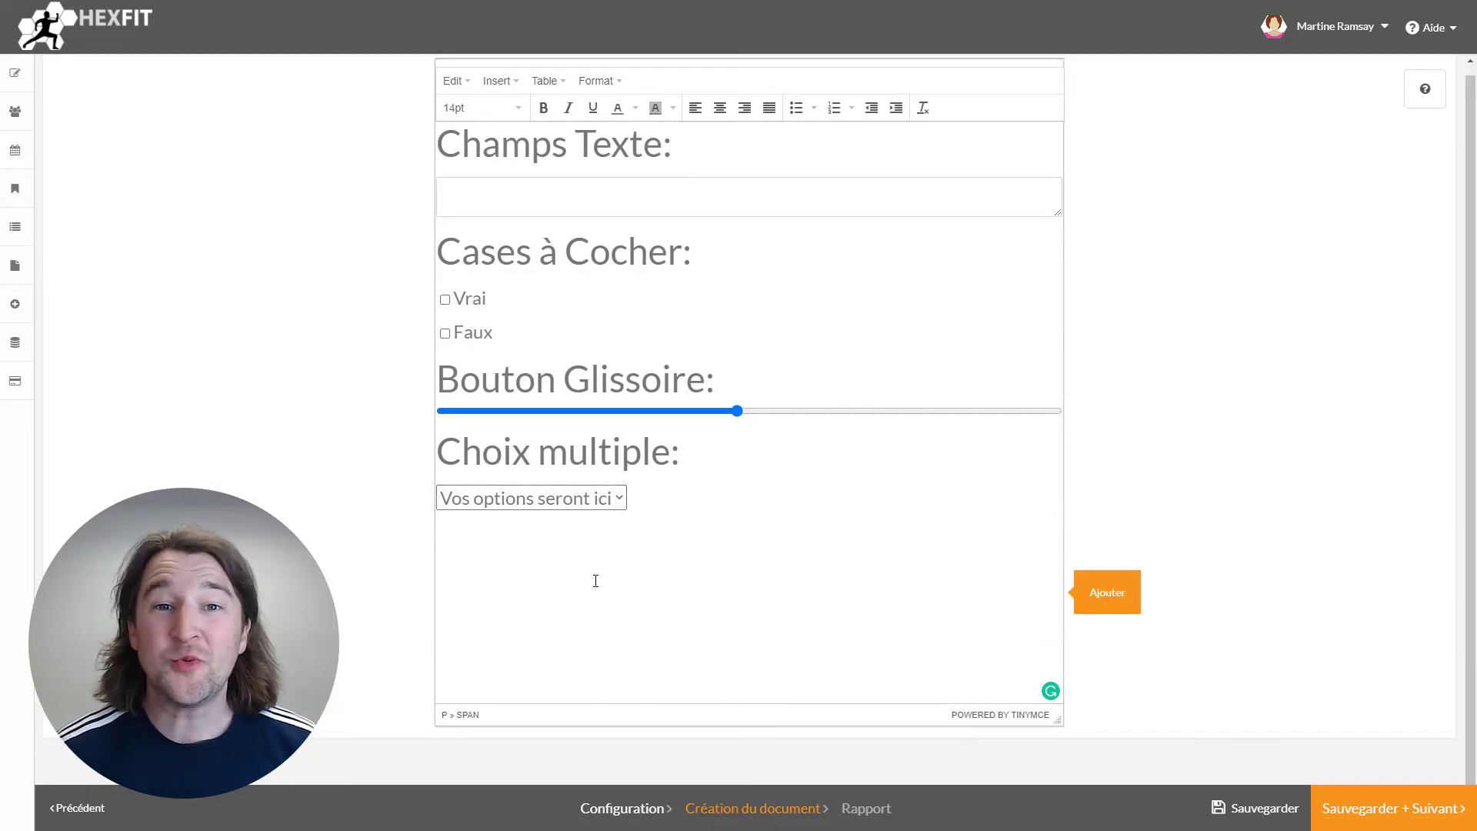
pyautogui.click(1082, 595)
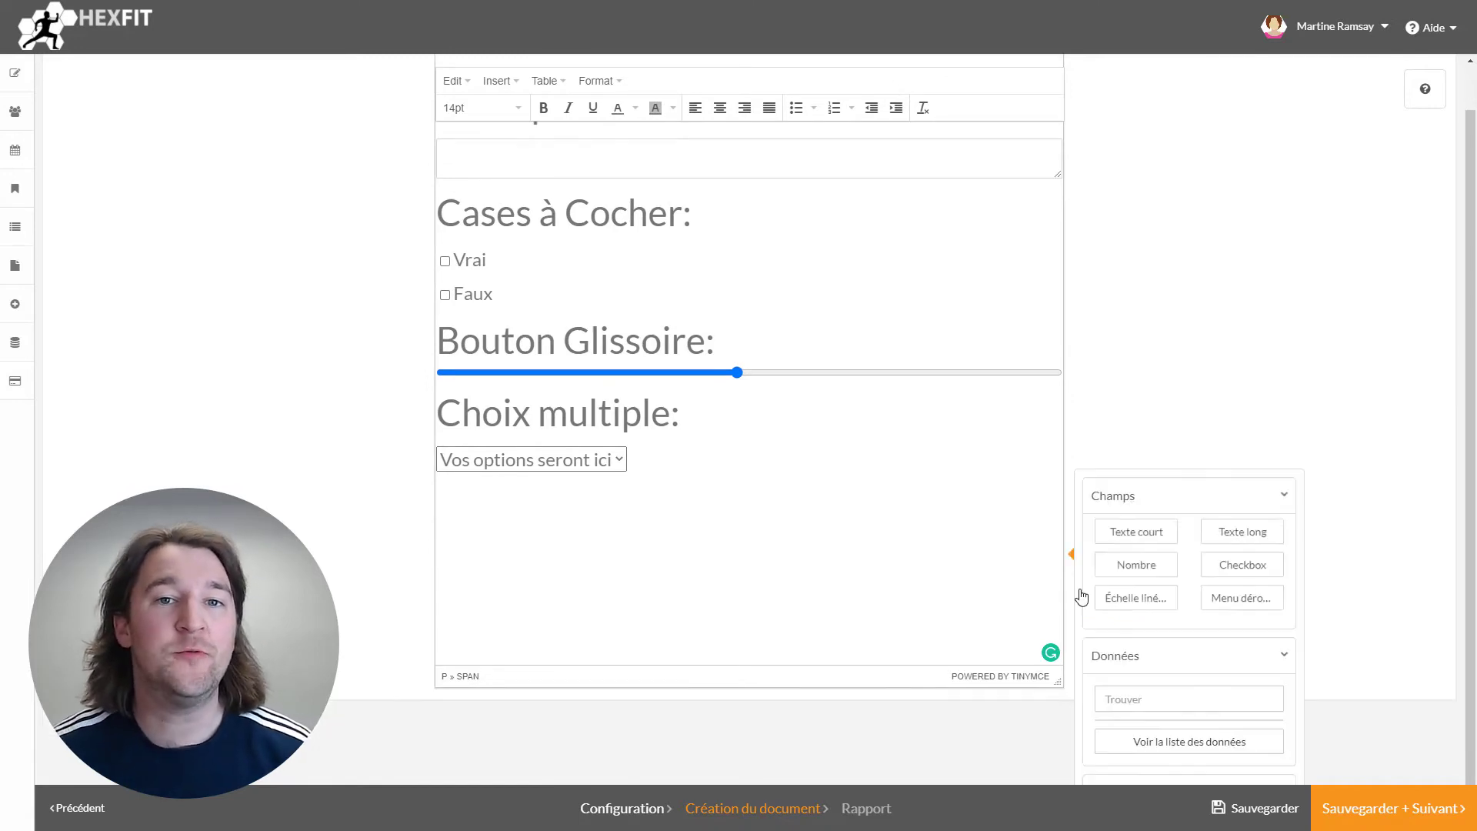
pyautogui.click(1141, 496)
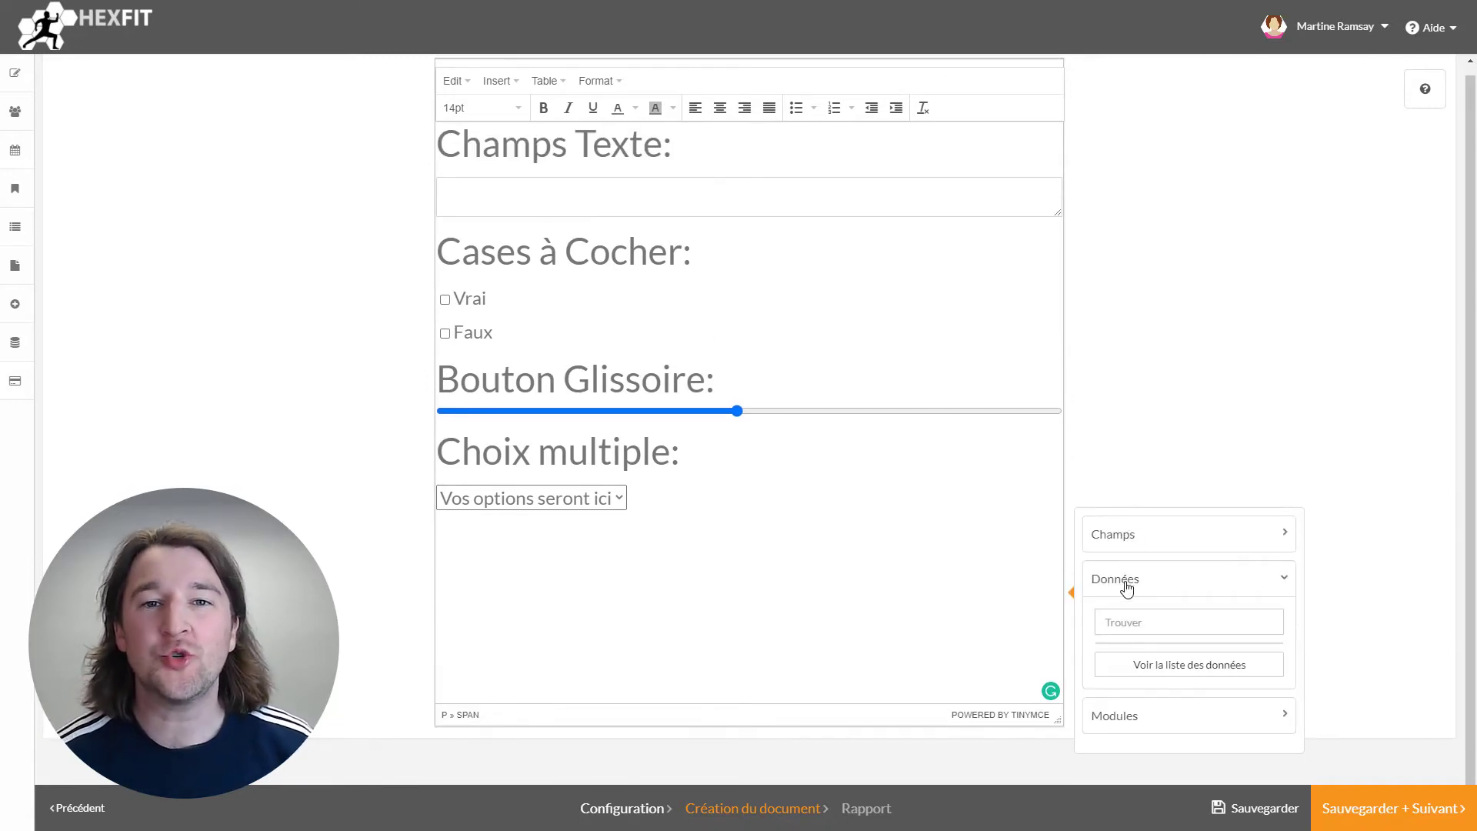
pyautogui.click(1108, 663)
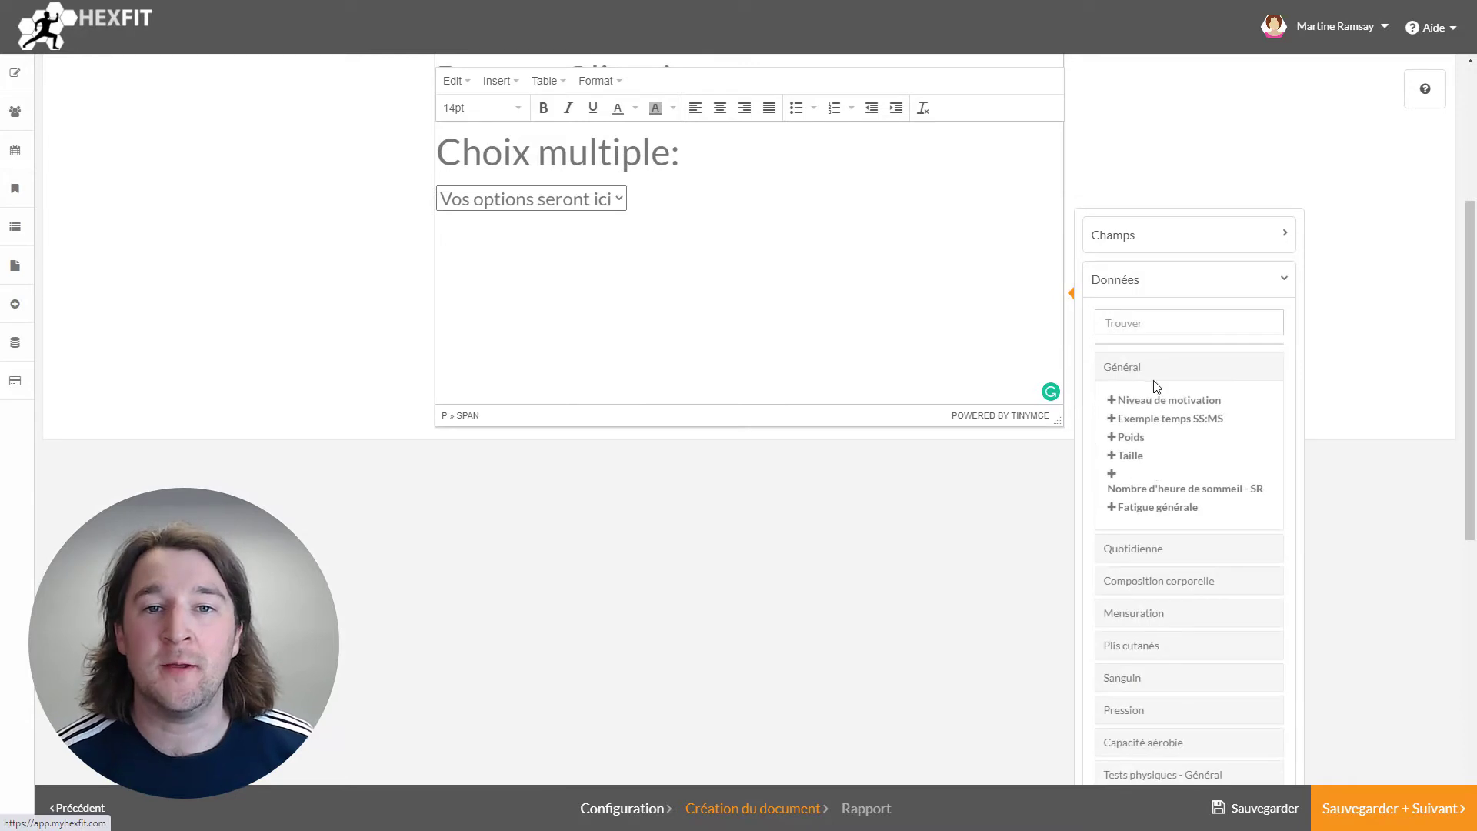
pyautogui.scroll(-2, 1171, 343)
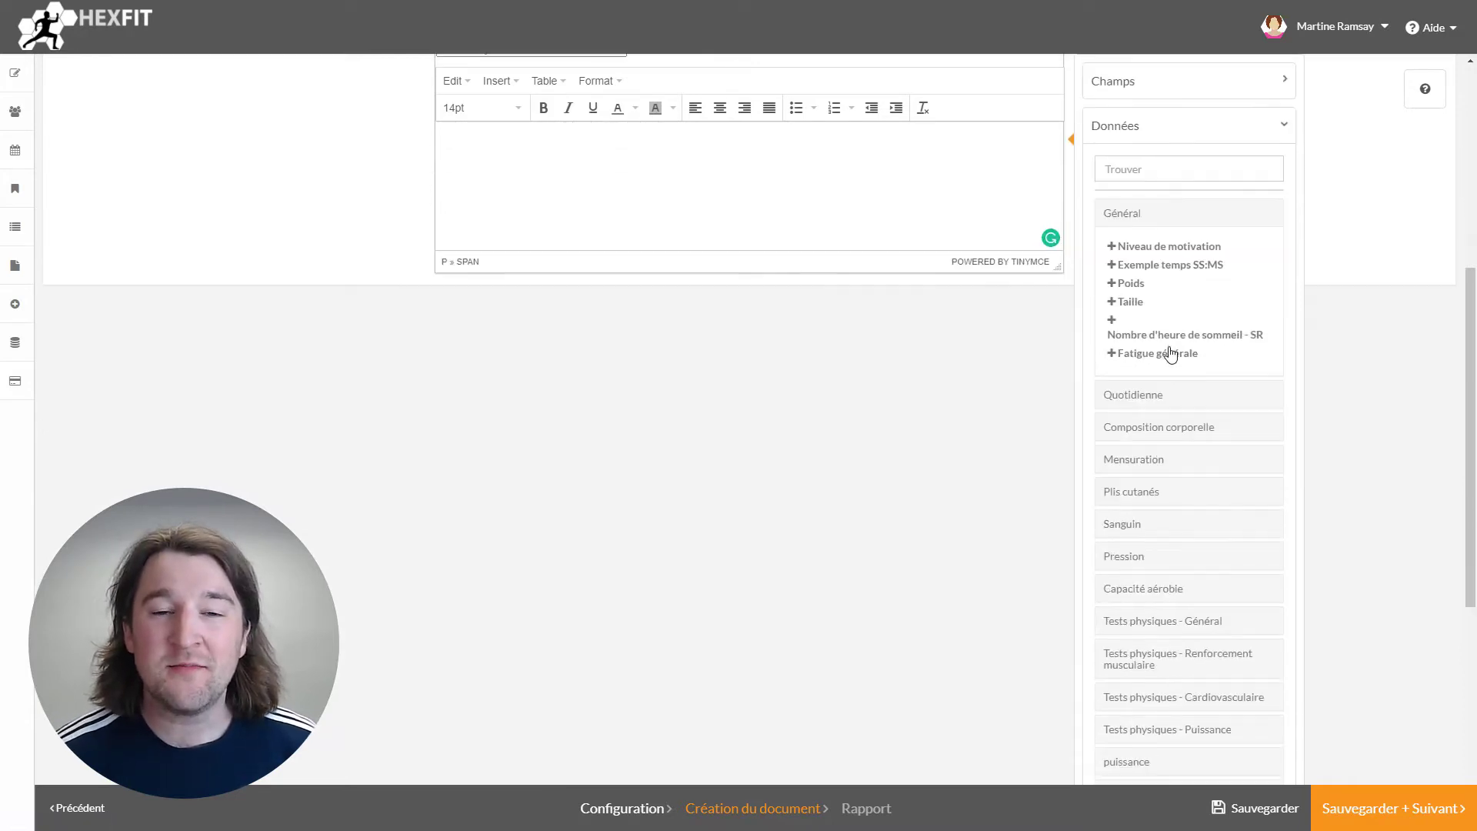
pyautogui.click(1150, 397)
pyautogui.click(1151, 398)
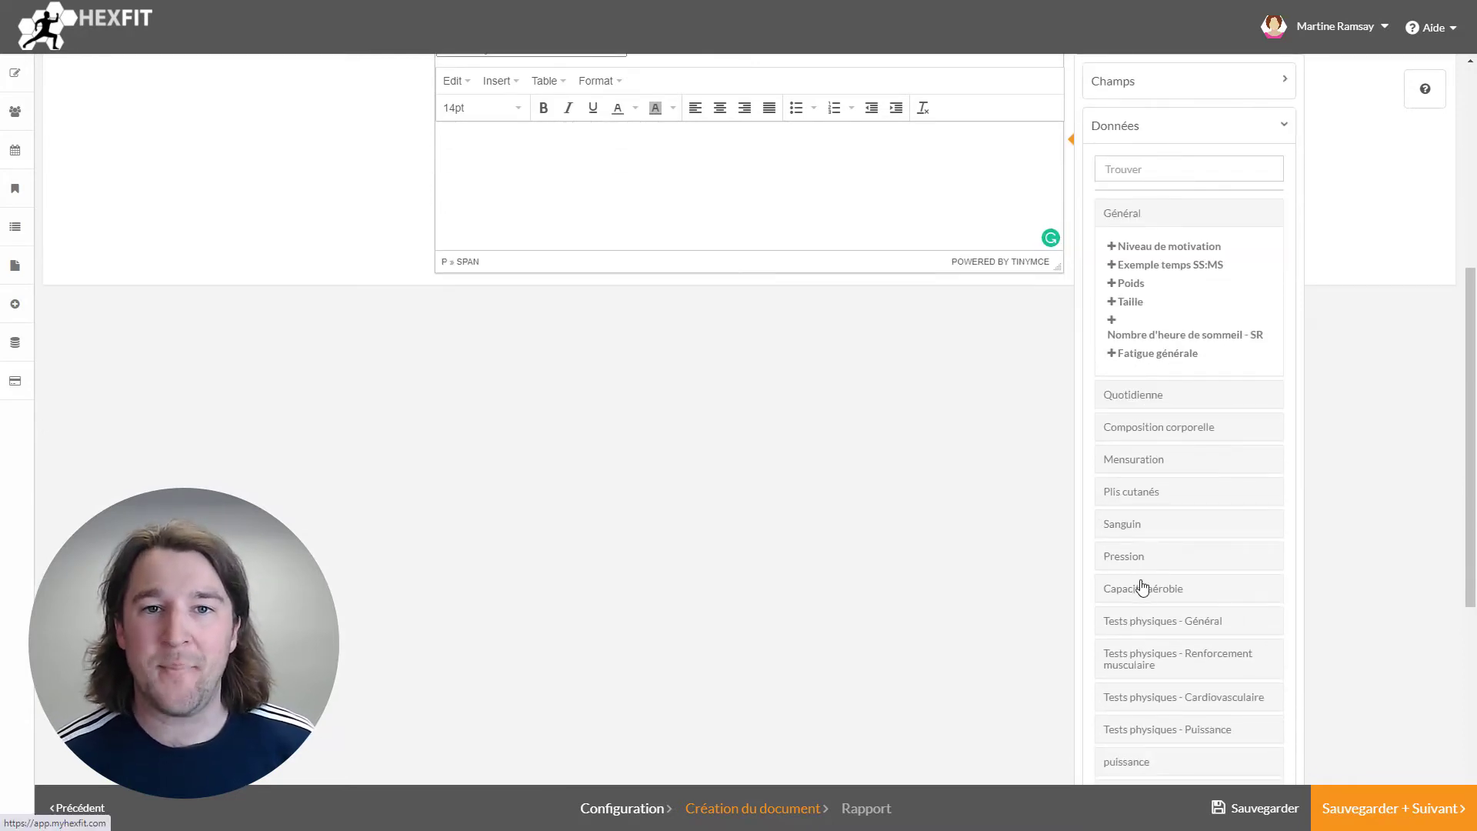
pyautogui.click(1142, 589)
pyautogui.scroll(-2, 1150, 462)
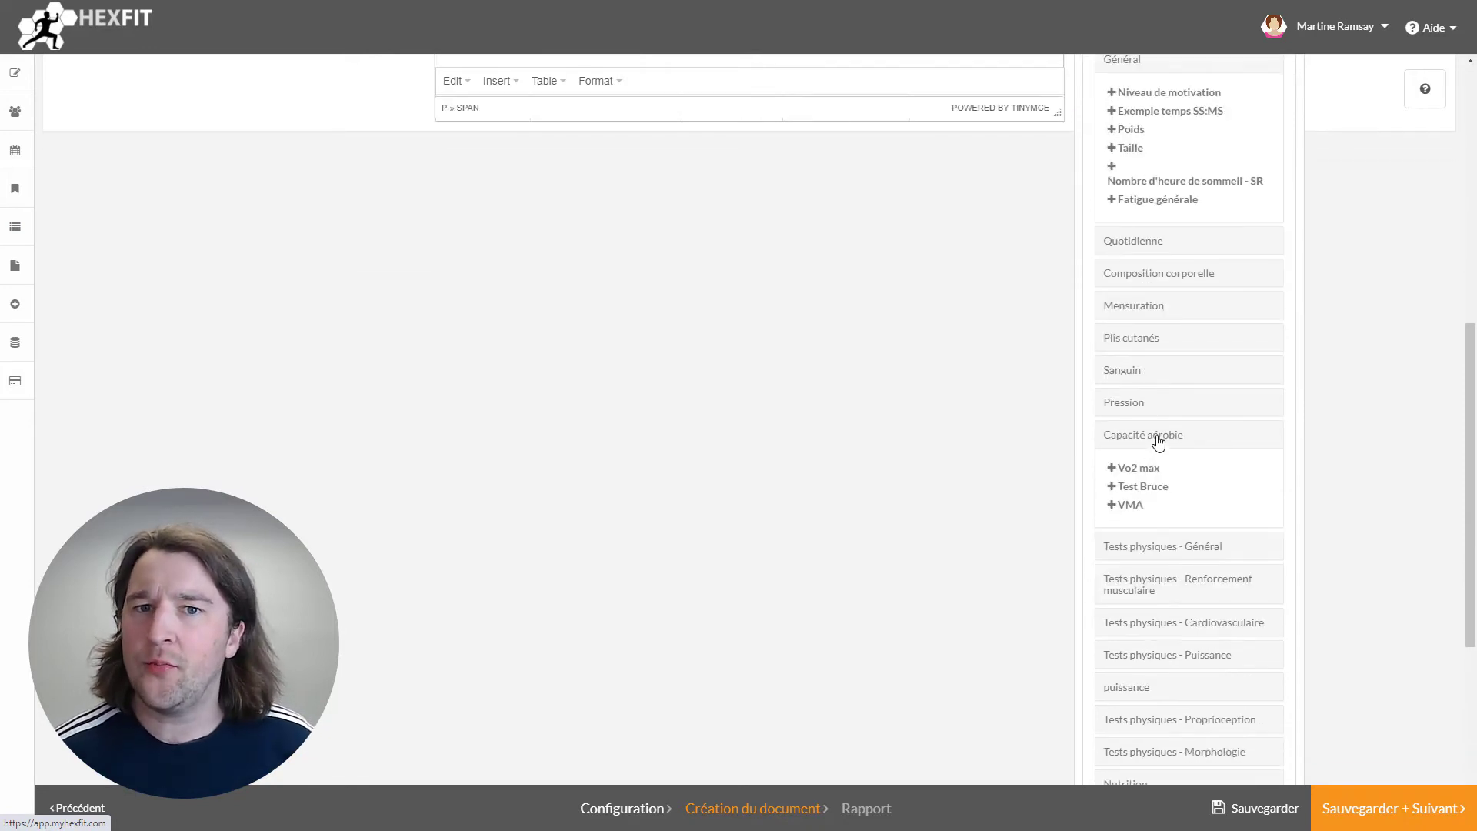
pyautogui.click(1158, 441)
pyautogui.click(1175, 472)
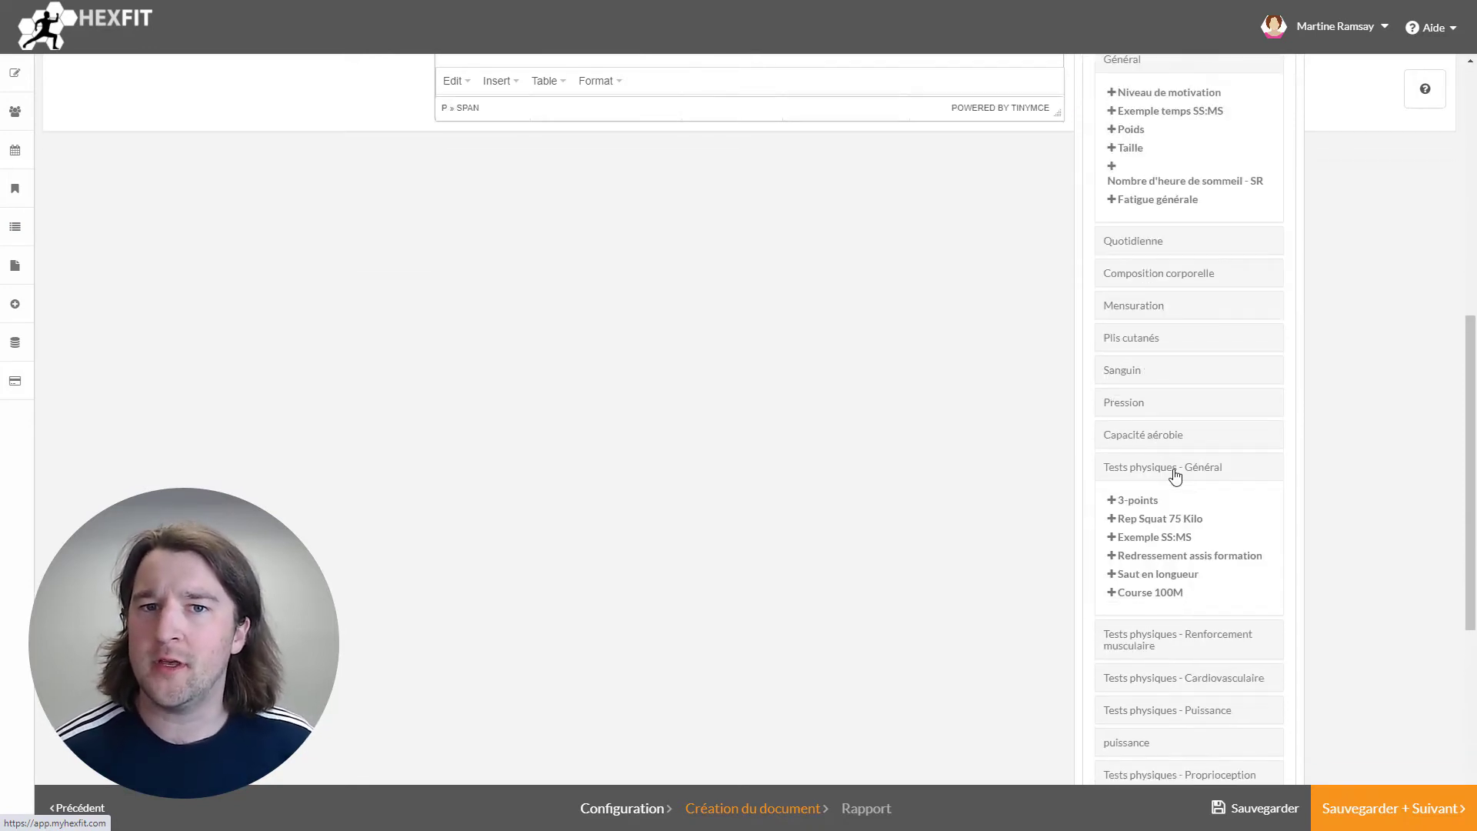
pyautogui.click(1175, 473)
pyautogui.scroll(6, 1173, 481)
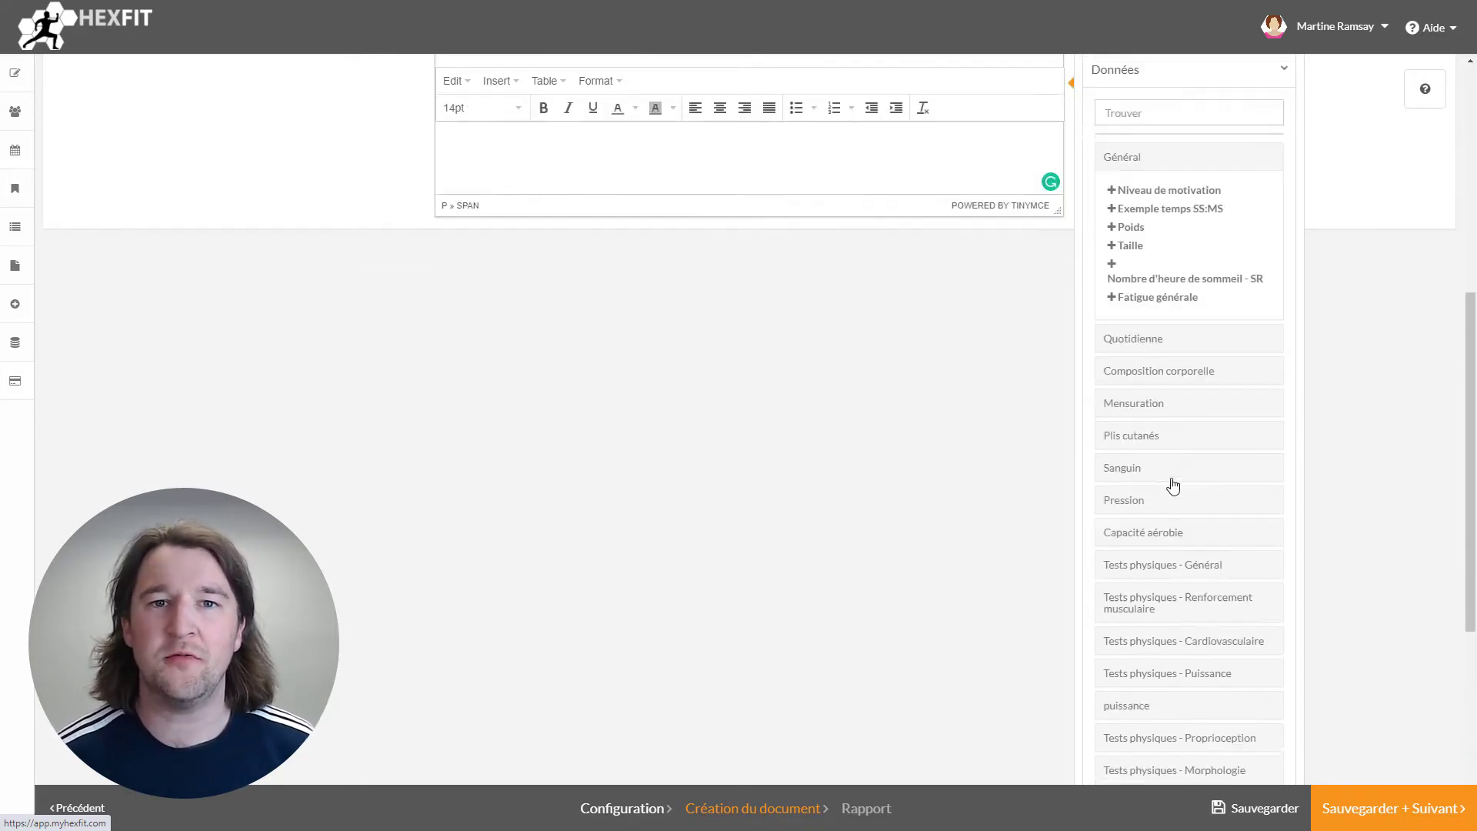
pyautogui.scroll(2, 802, 600)
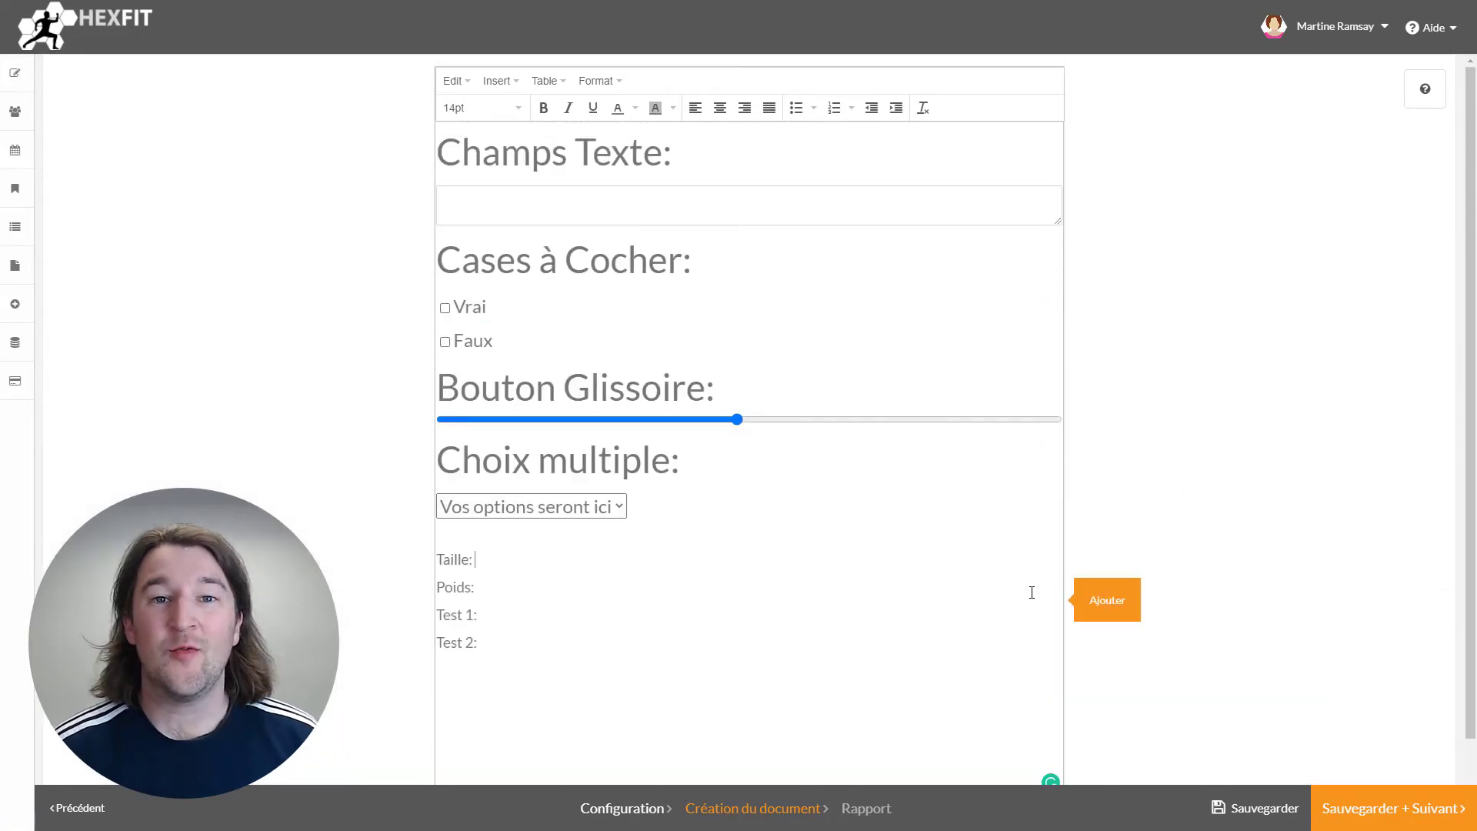
# Step: Search the data for "taille" and insert the Taille data field below the line "Taille:"
pyautogui.click(1116, 609)
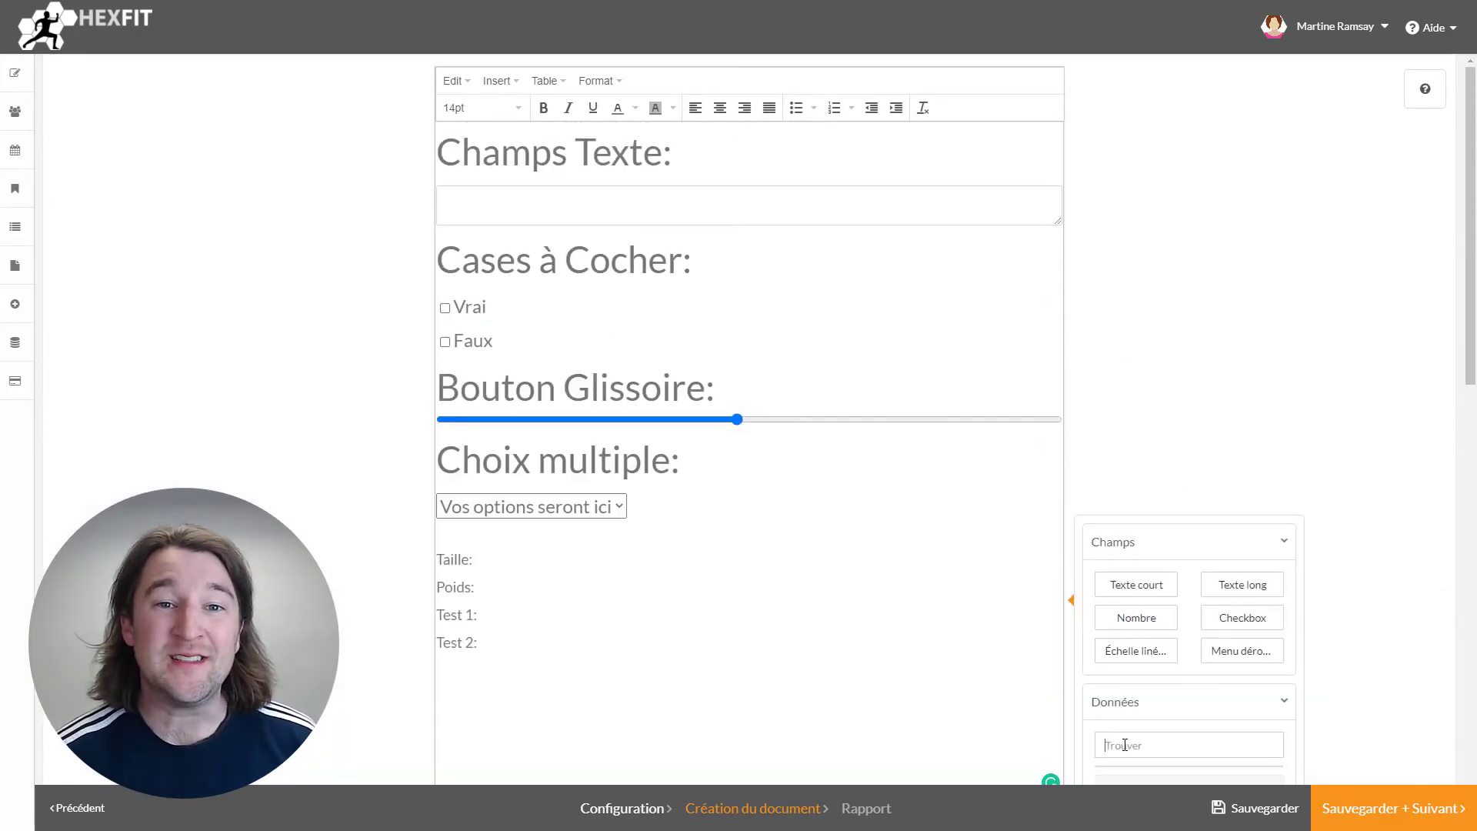
pyautogui.write('taille')
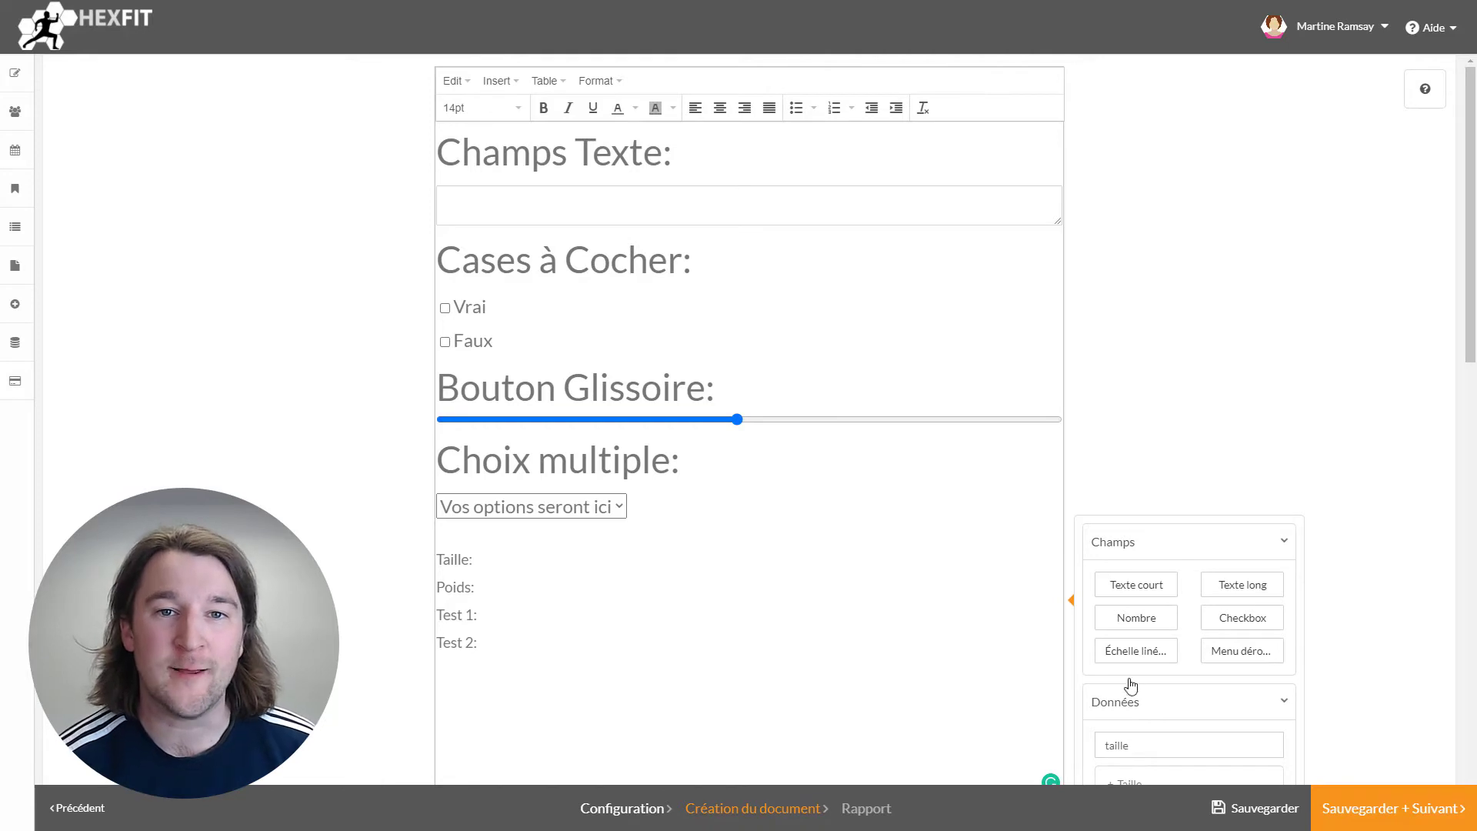
pyautogui.scroll(-4, 1131, 685)
pyautogui.click(1144, 484)
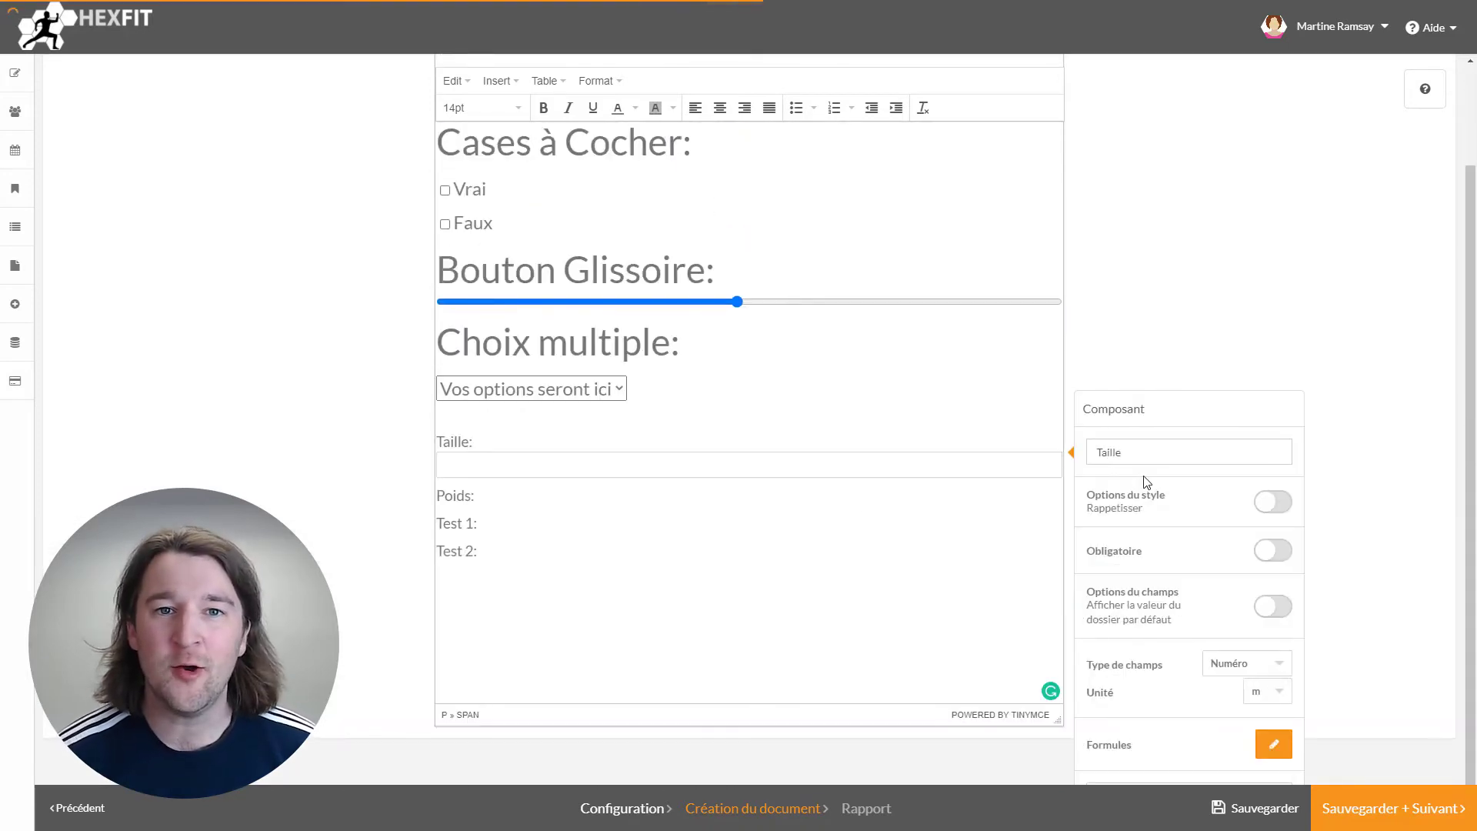
# Step: Search the data for "poids" and insert the Poids data field below the line "Poids:"
pyautogui.click(551, 460)
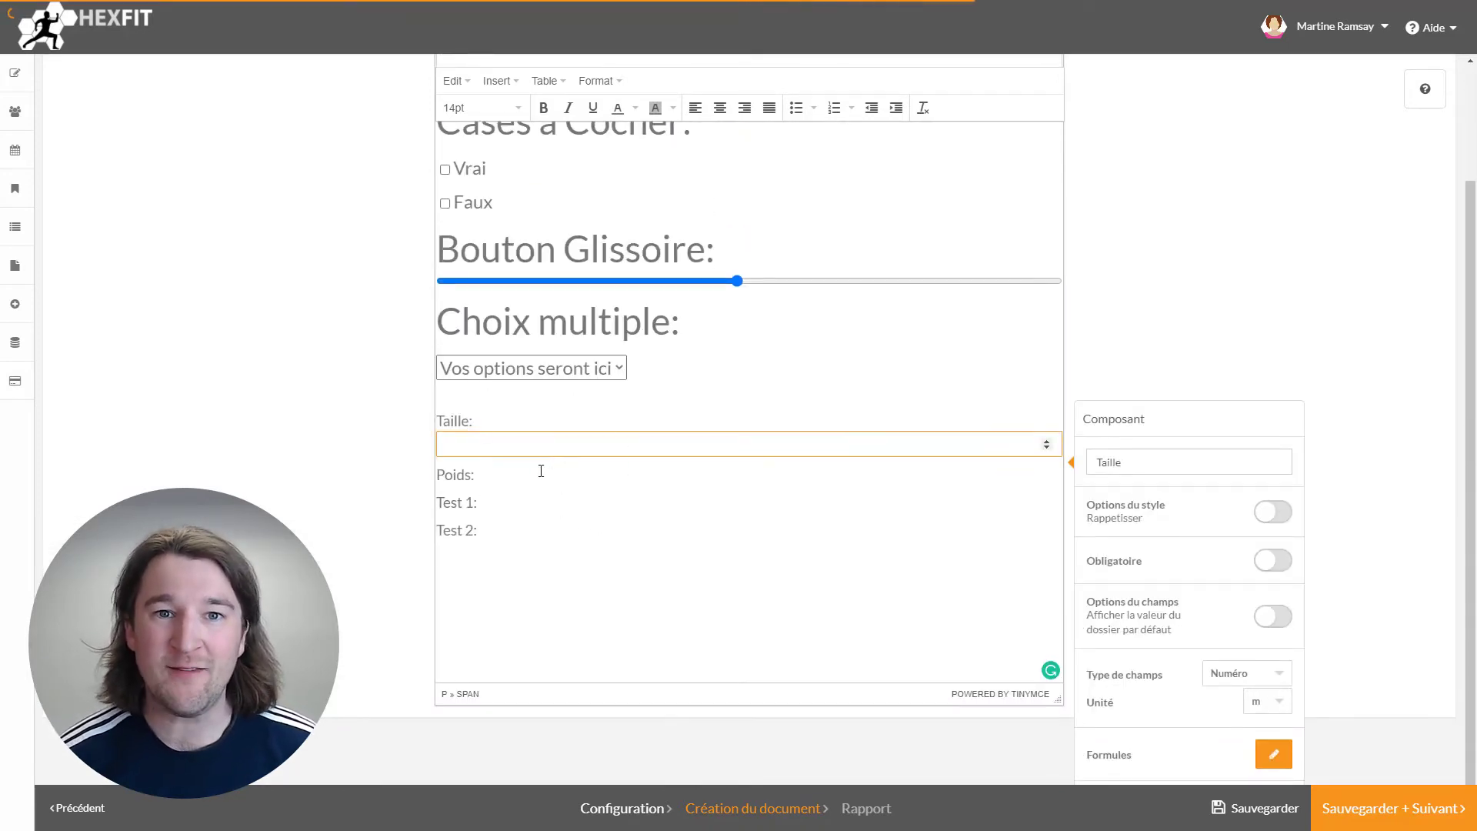
pyautogui.click(1121, 517)
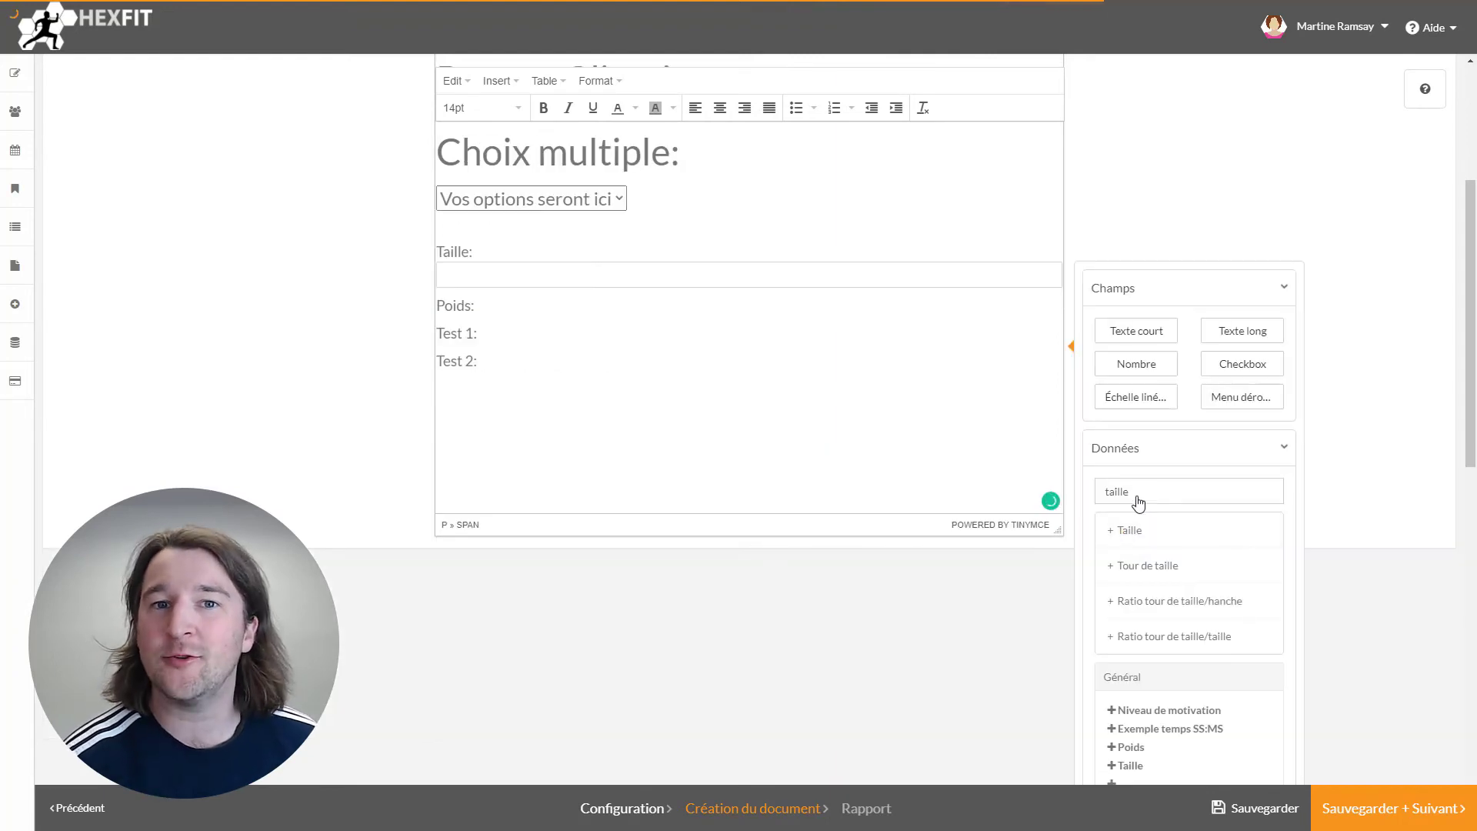
pyautogui.doubleClick(1138, 493)
pyautogui.write('poids')
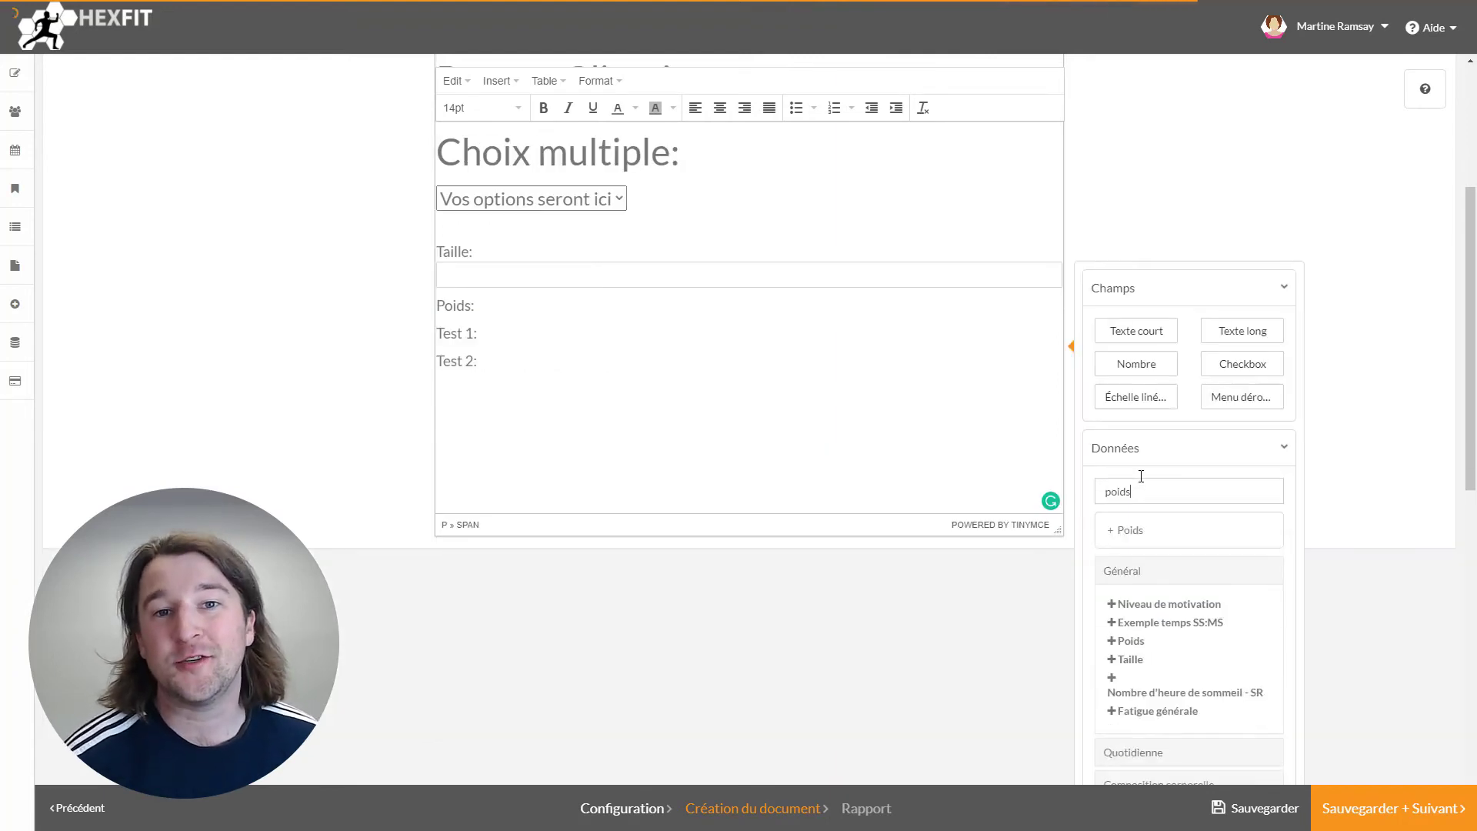
pyautogui.click(1144, 533)
# Step: Insert the 3-points data field from Tests physiques - Général below the line "Test 1:"
pyautogui.click(518, 511)
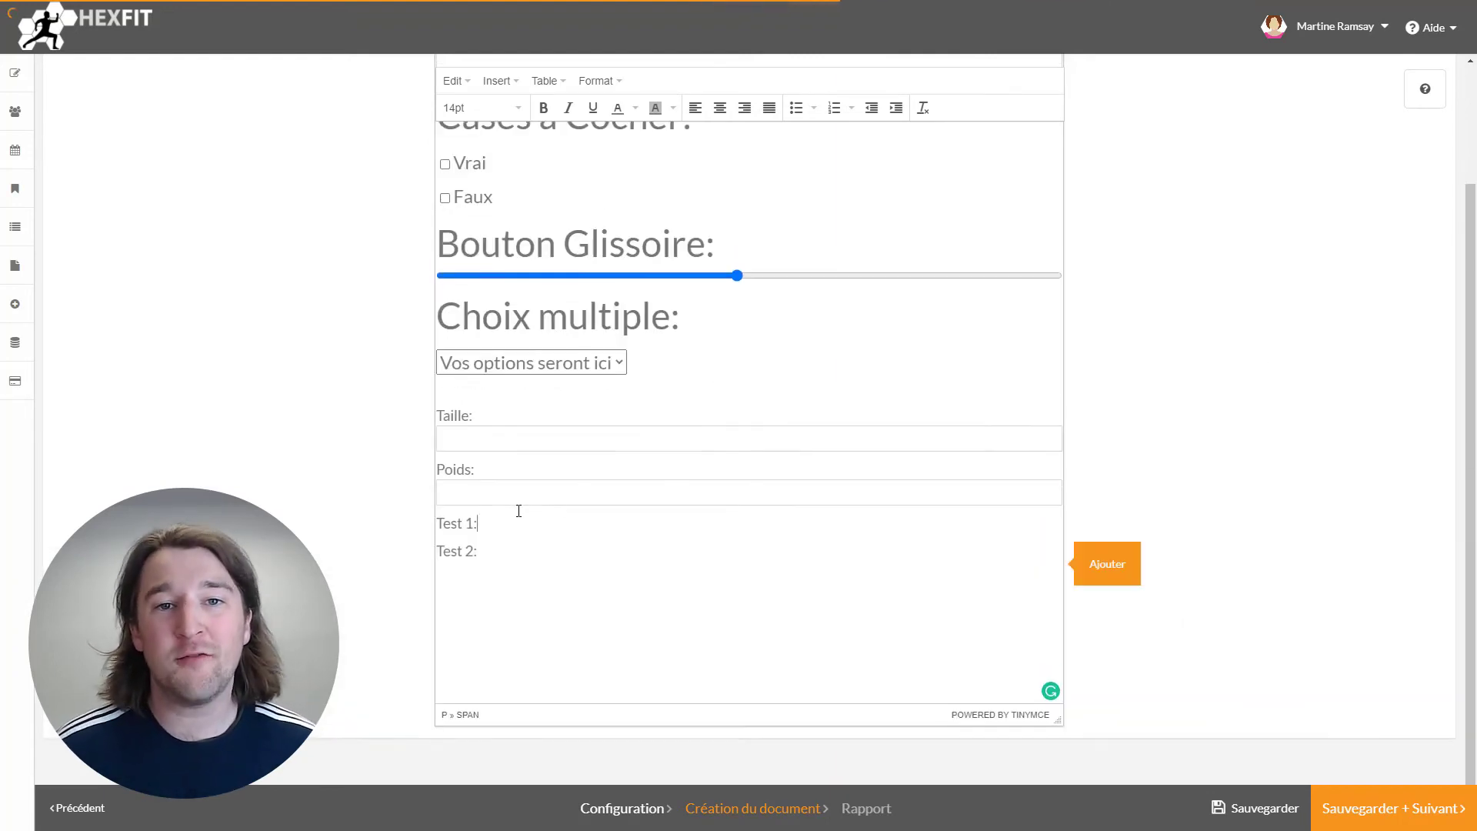
pyautogui.click(1099, 569)
pyautogui.scroll(-8, 1154, 538)
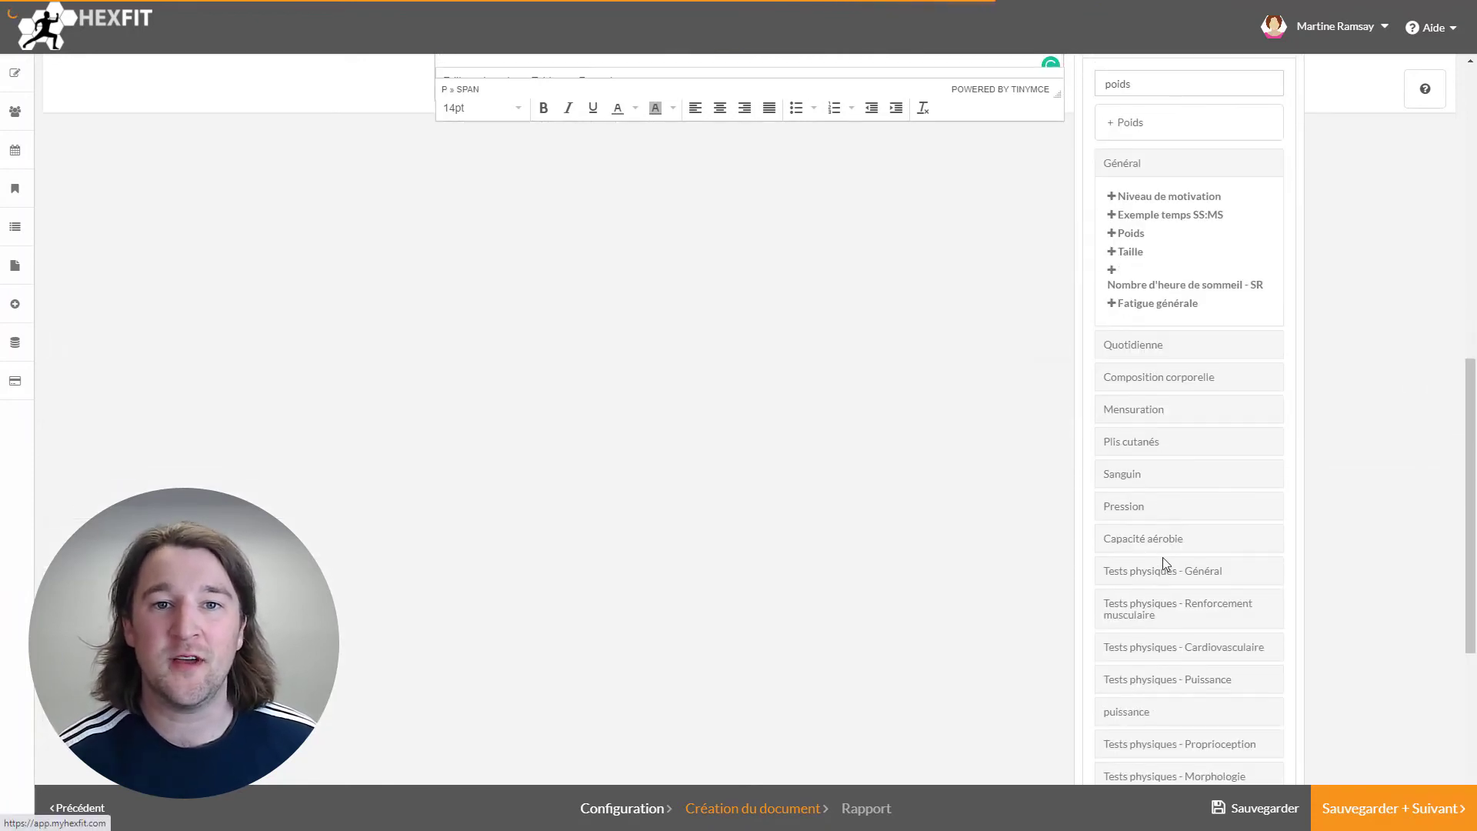
pyautogui.click(1213, 585)
pyautogui.click(1112, 604)
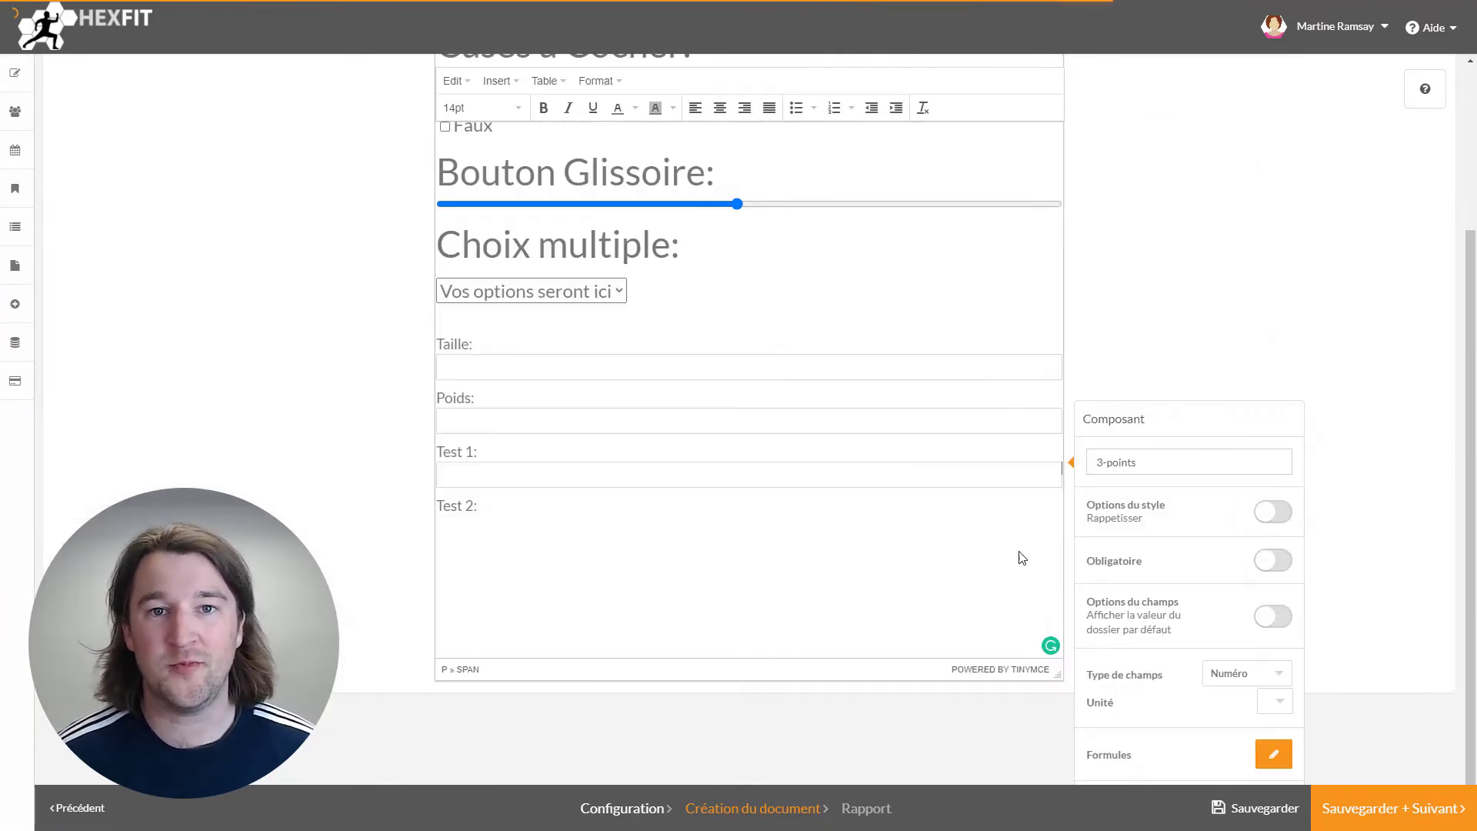
# Step: Insert a data field from the category Tests physiques - Renforcement musculaire below the line "Test 2:"
pyautogui.click(561, 650)
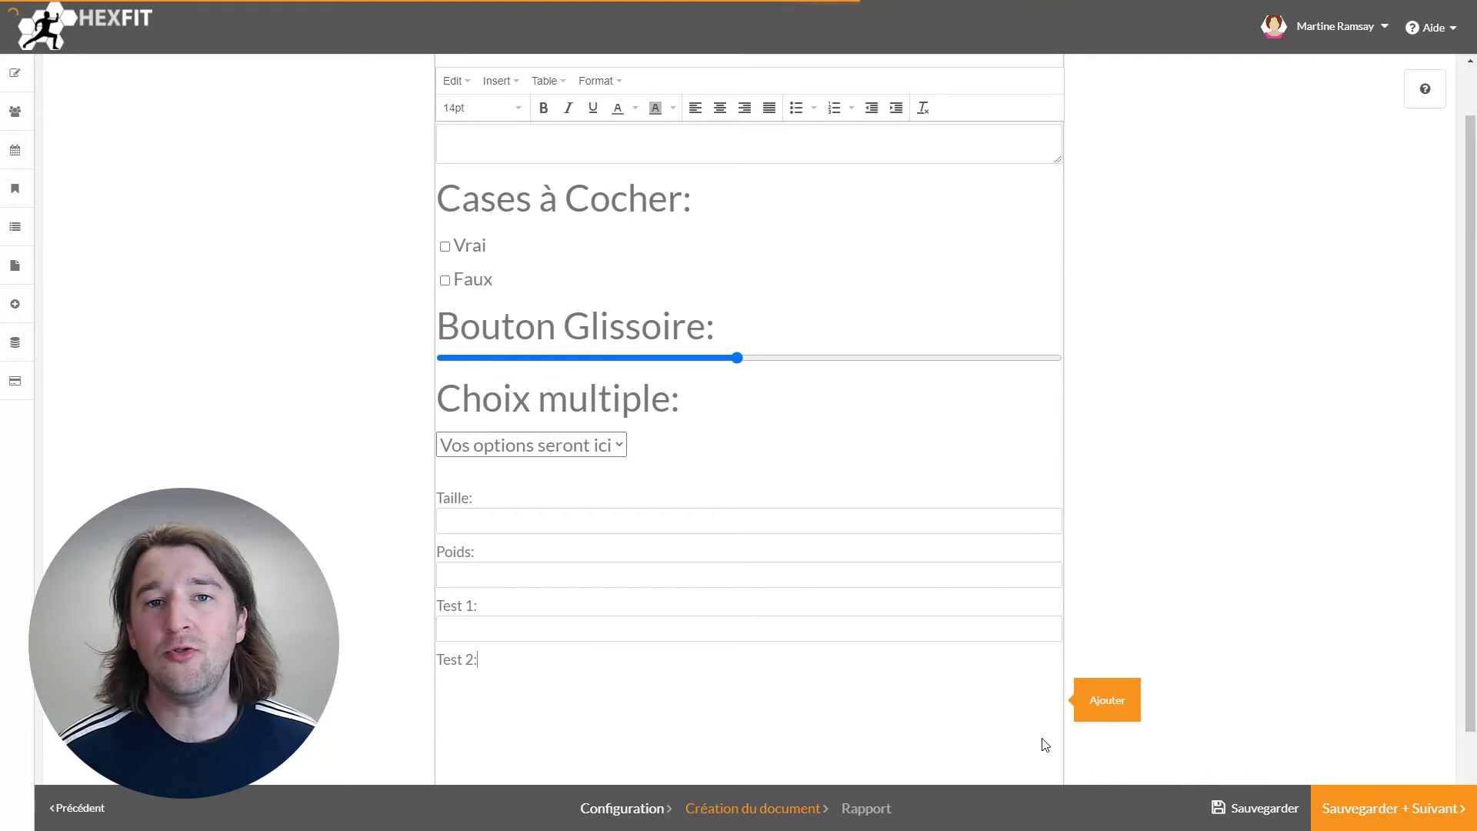
pyautogui.click(1084, 717)
pyautogui.scroll(-8, 1244, 640)
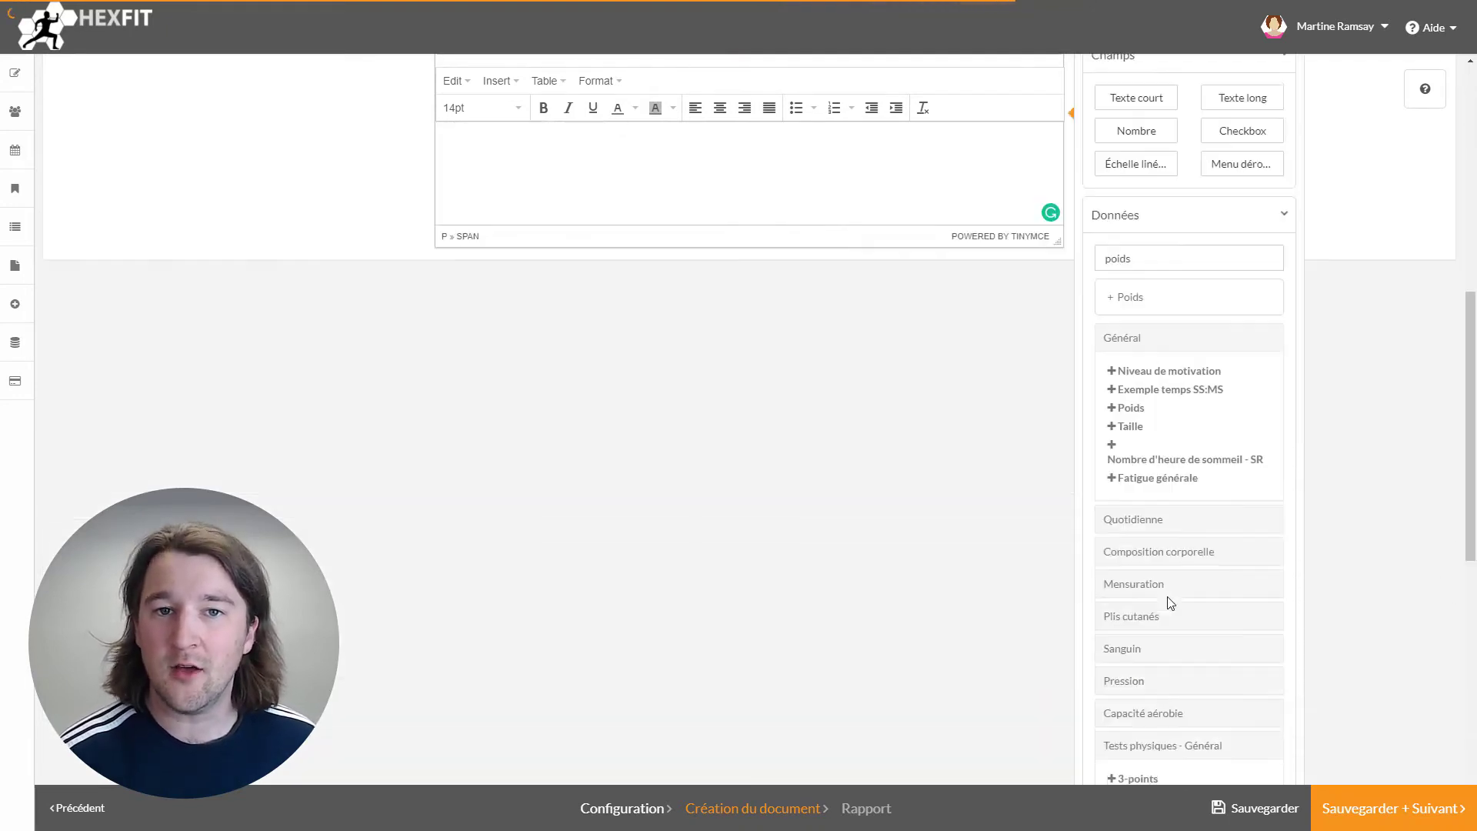
pyautogui.scroll(-4, 1171, 603)
pyautogui.click(1204, 583)
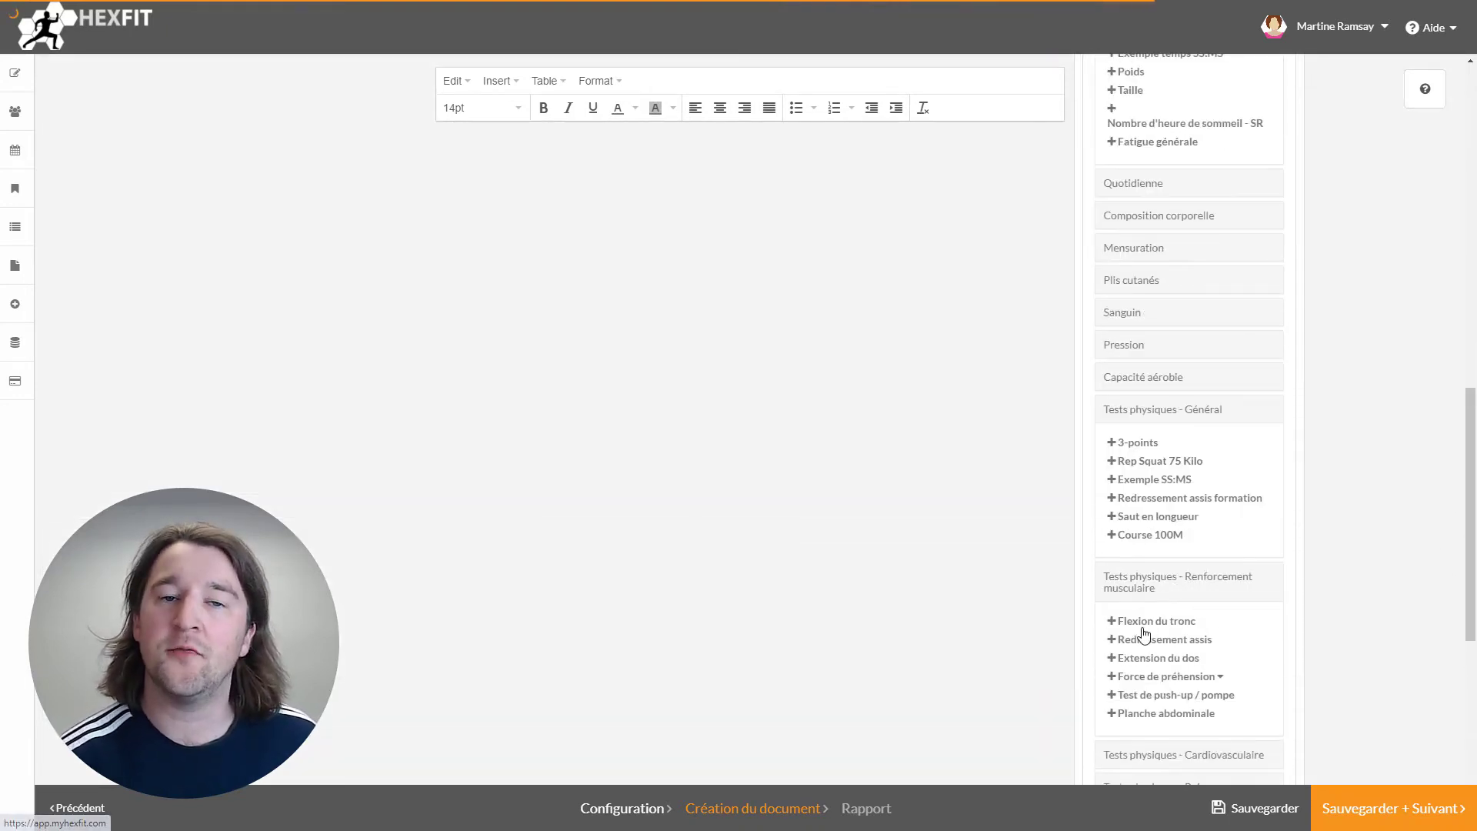
pyautogui.click(1145, 634)
pyautogui.click(818, 598)
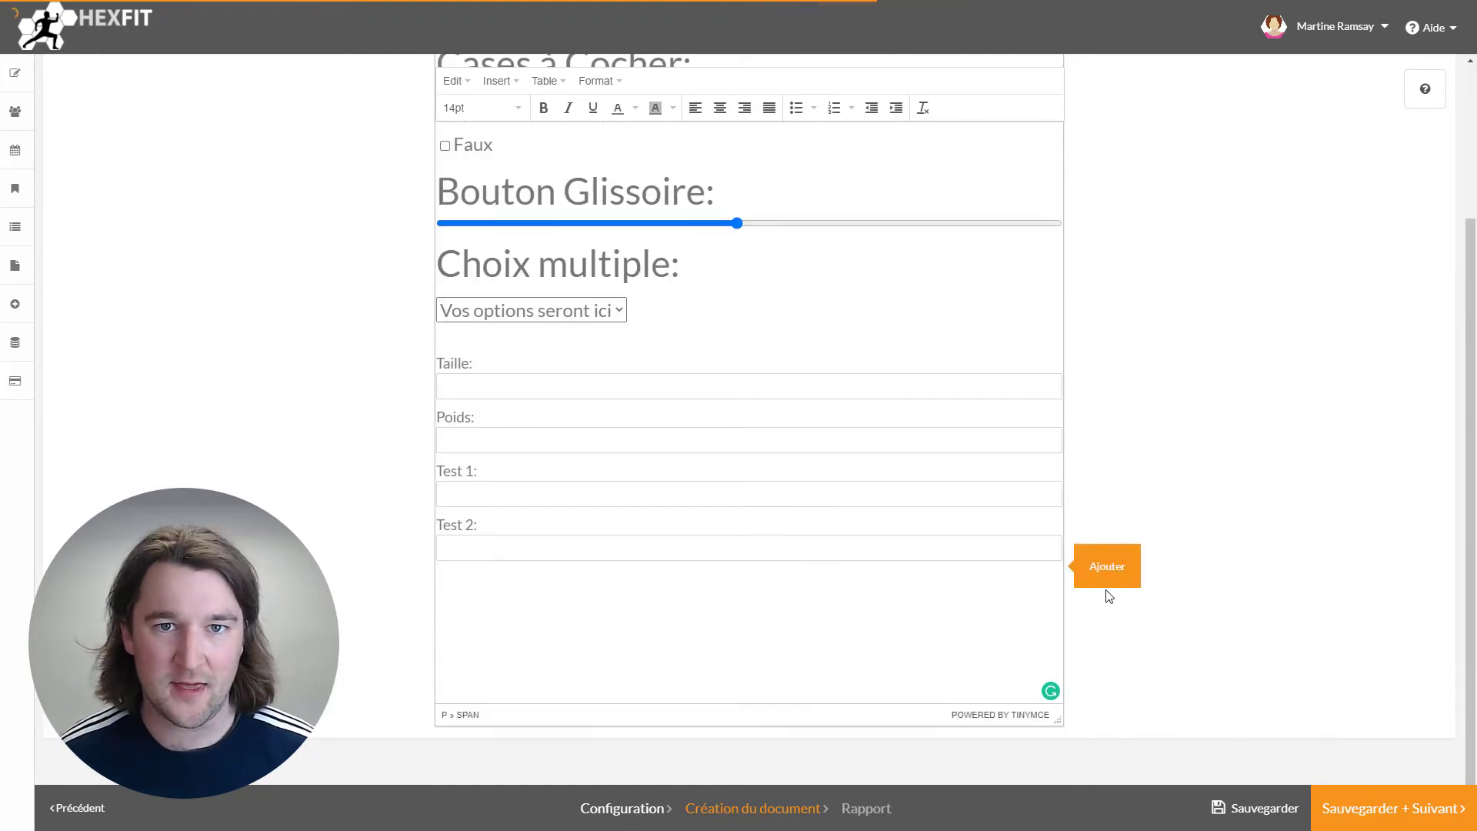
# Step: Insert the "En-tête #1 - FR" module from the Général modules at the start of the document, above "Champs Texte:"
pyautogui.scroll(3, 1015, 682)
pyautogui.click(1110, 183)
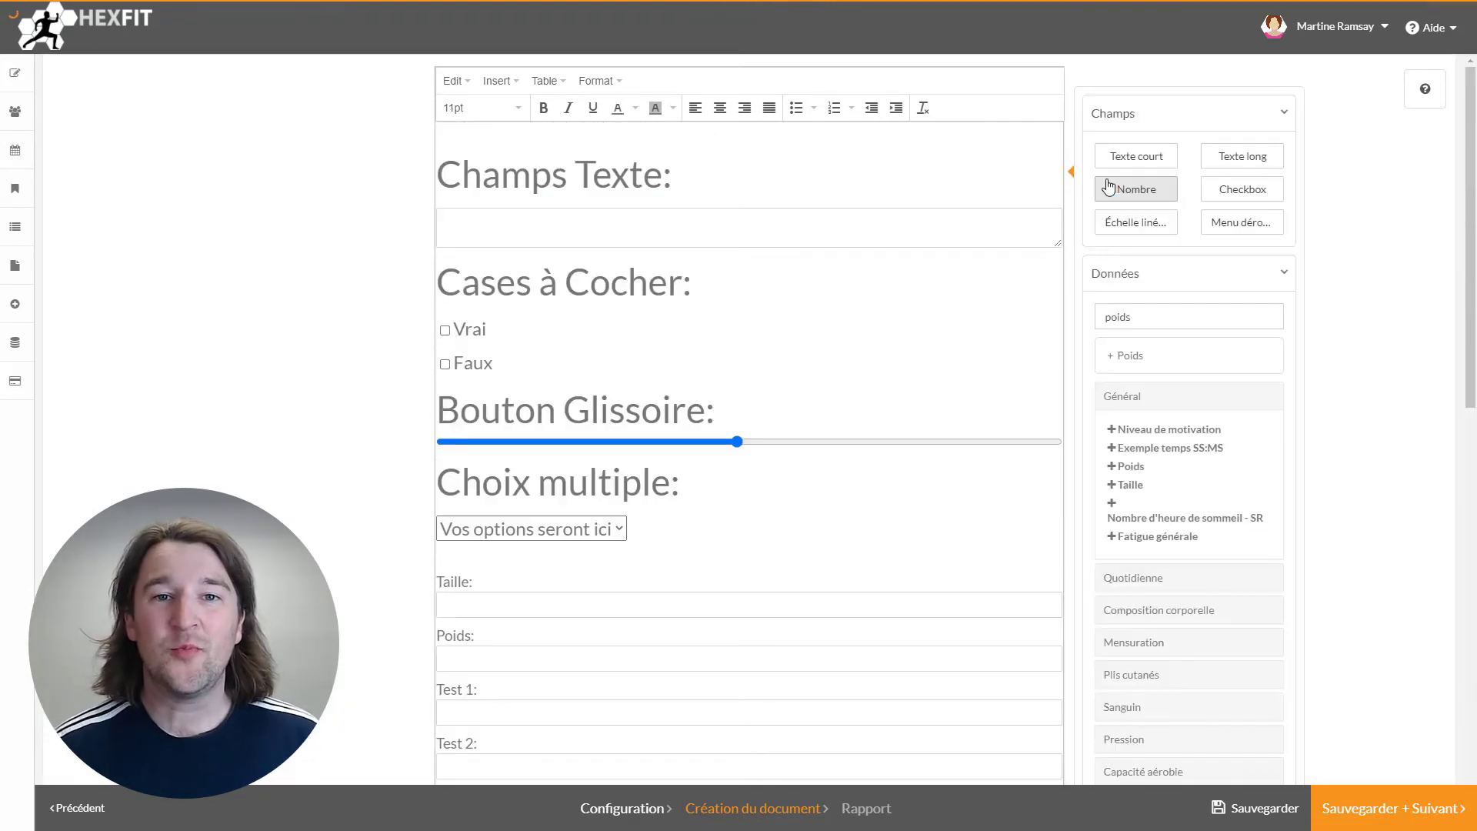
pyautogui.click(1126, 283)
pyautogui.click(1135, 119)
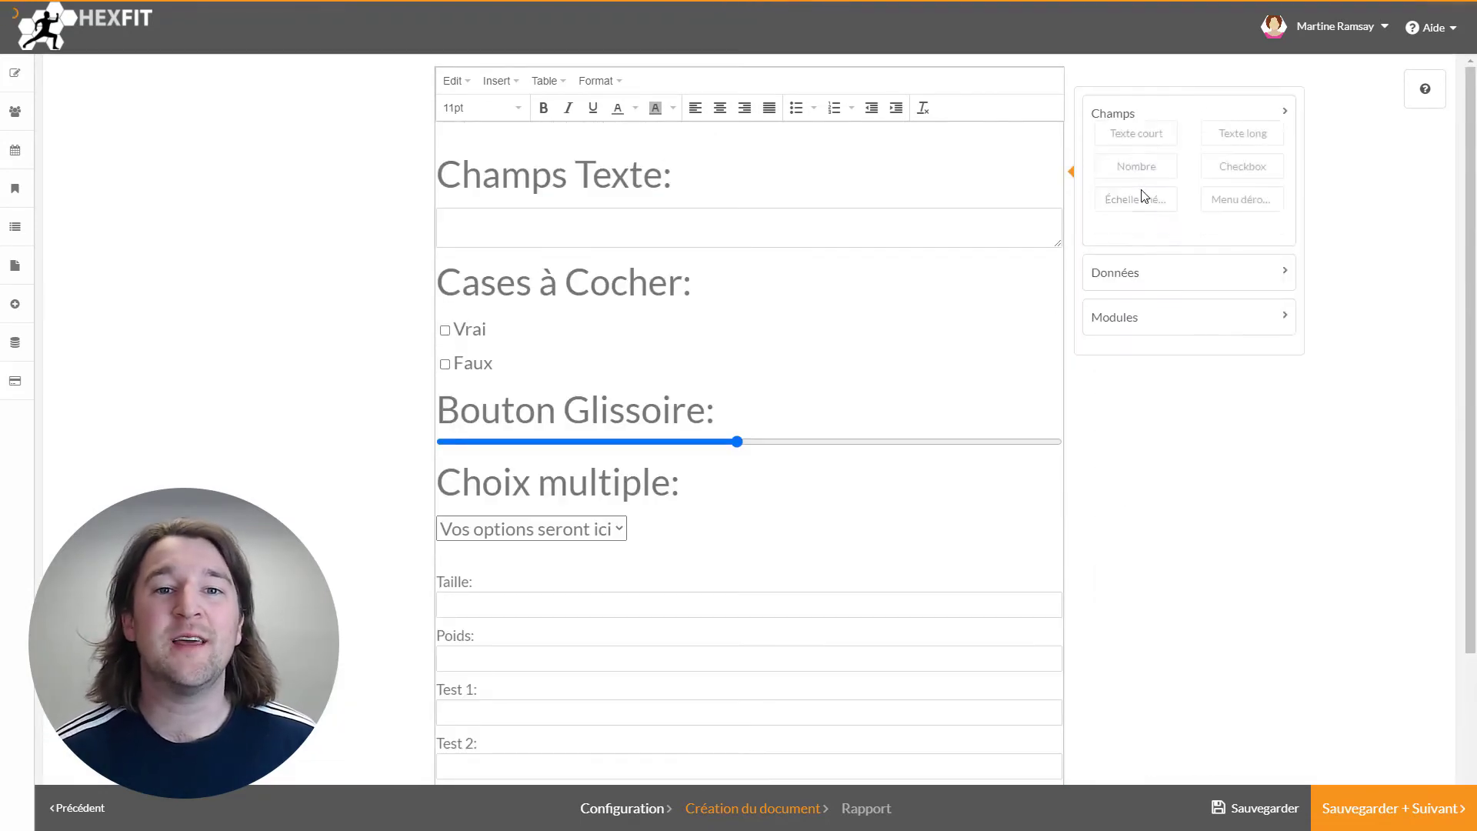
pyautogui.click(1140, 204)
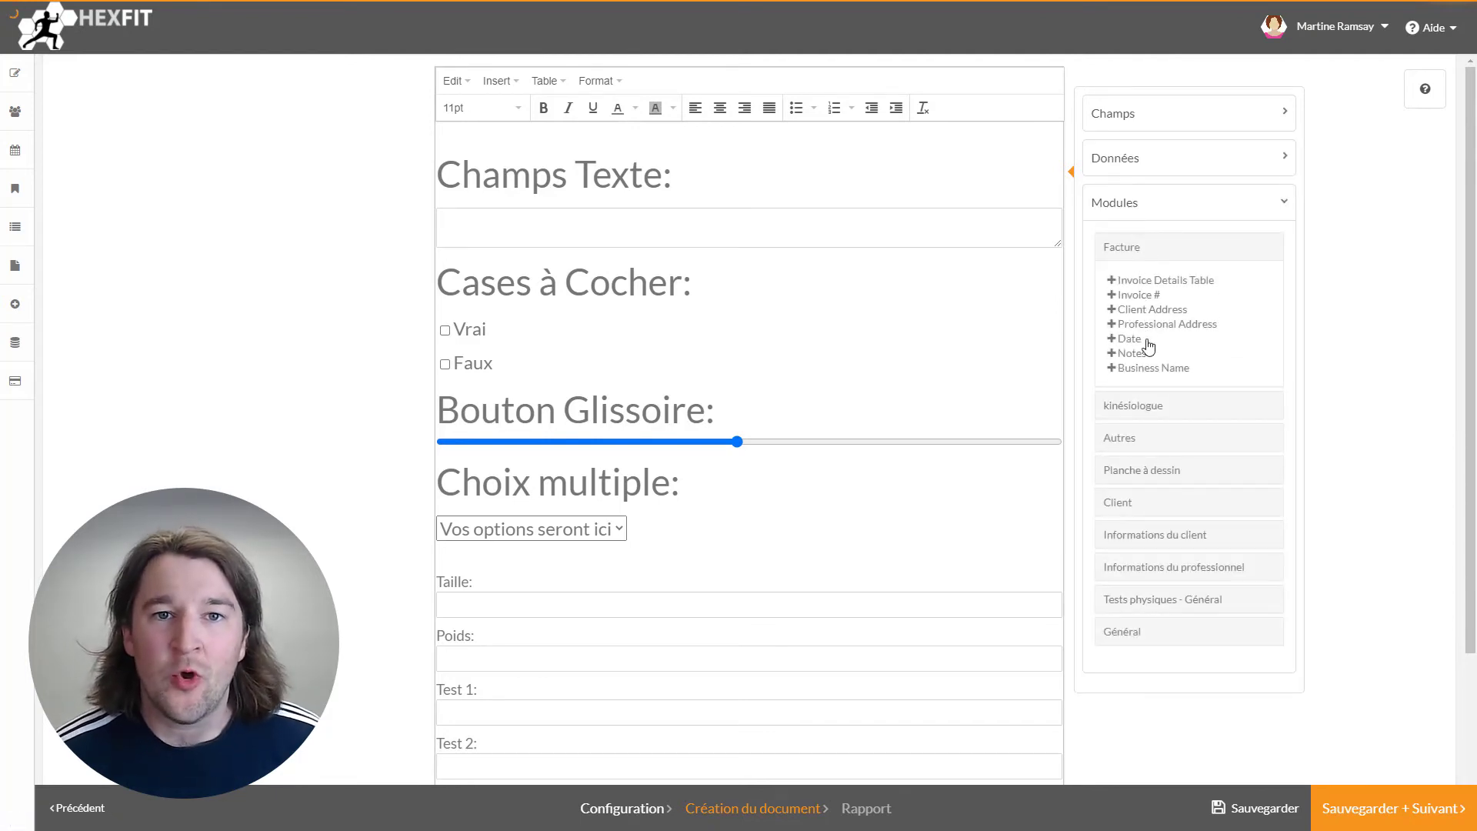
pyautogui.click(1141, 636)
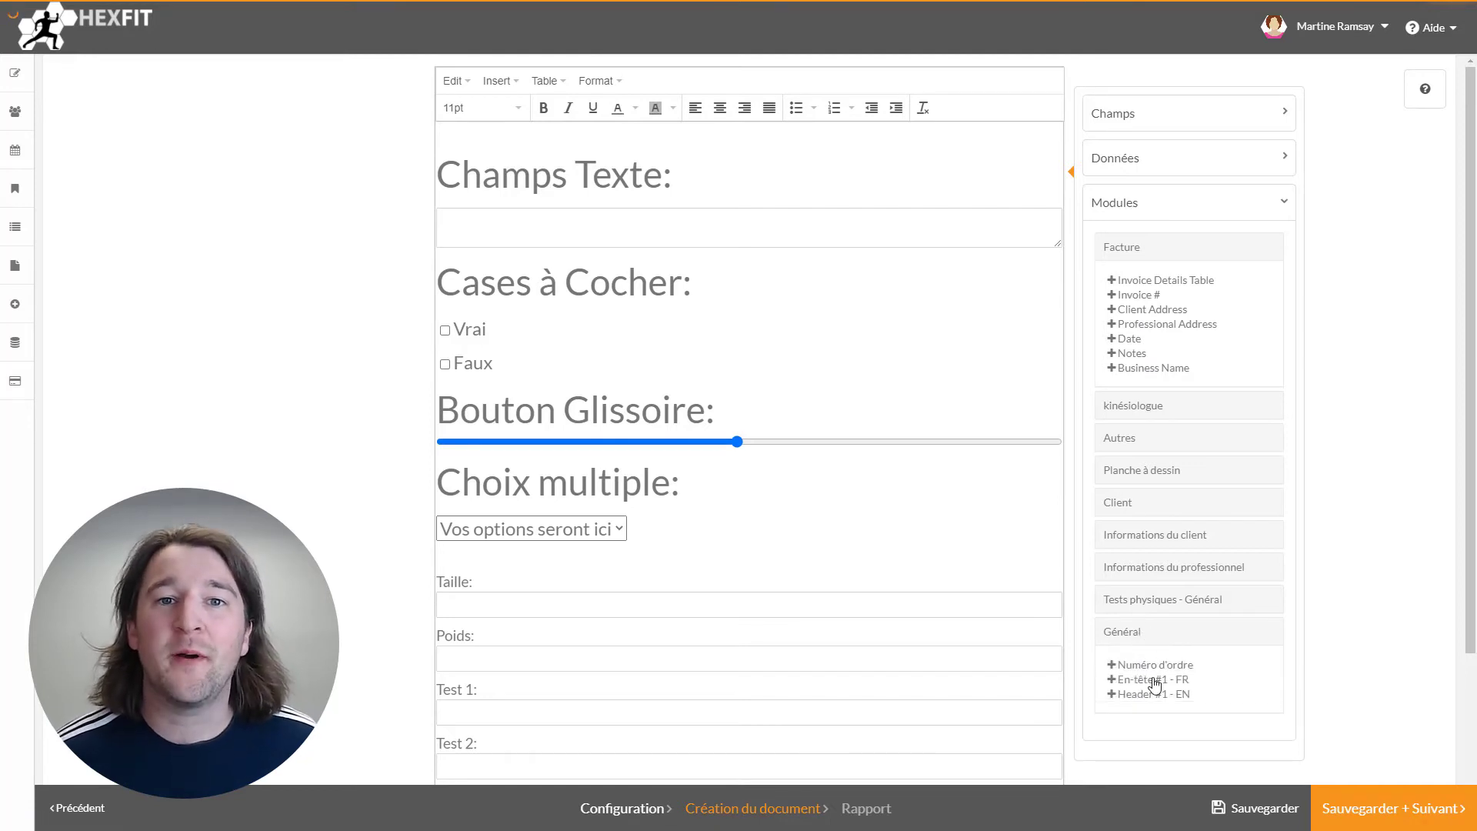
pyautogui.click(1124, 682)
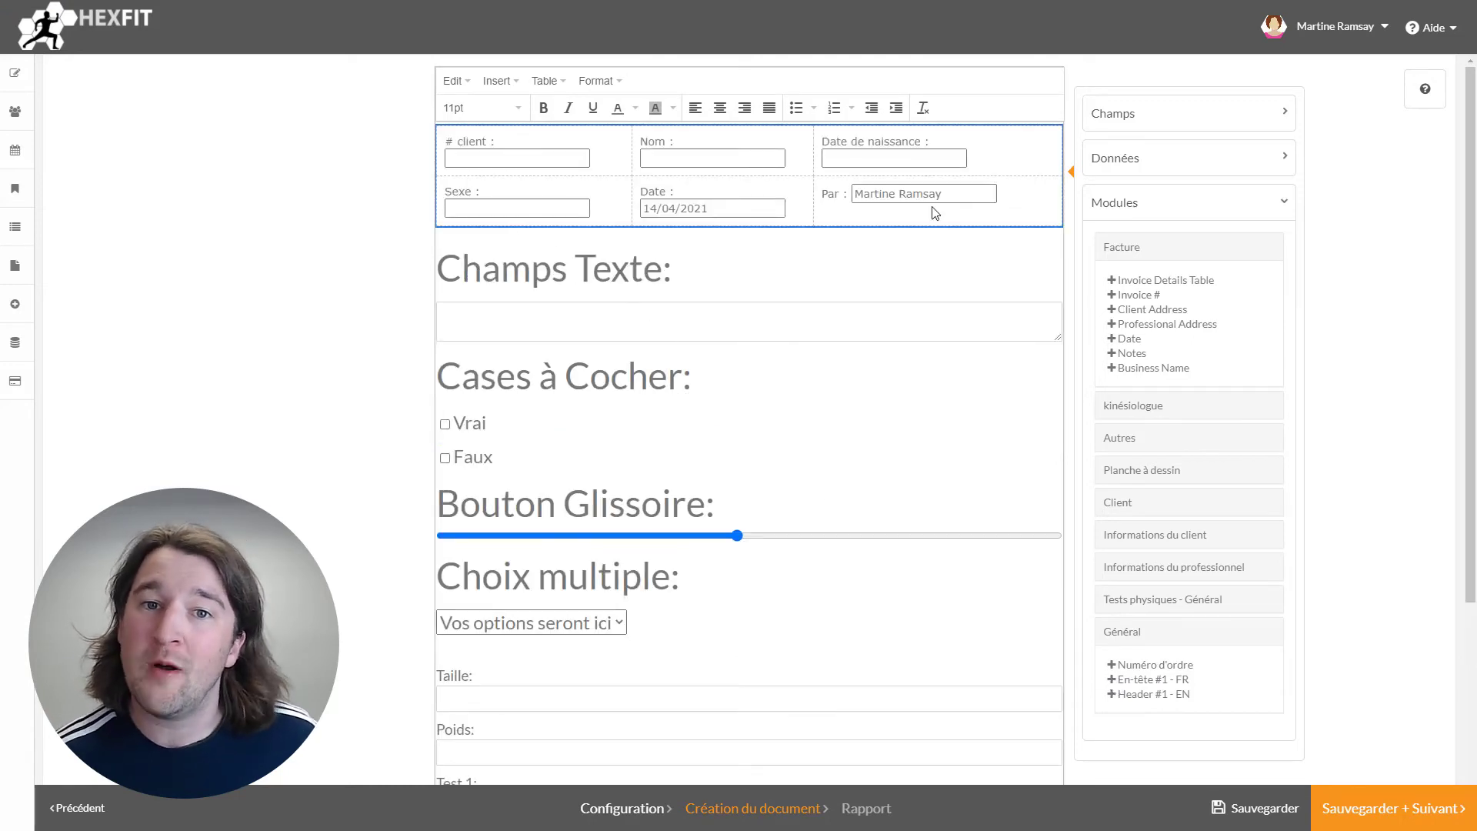
# Step: Insert the "Force de préhension" module from Tests physiques - Général on a new line below the Test 2 field
pyautogui.scroll(-1, 702, 199)
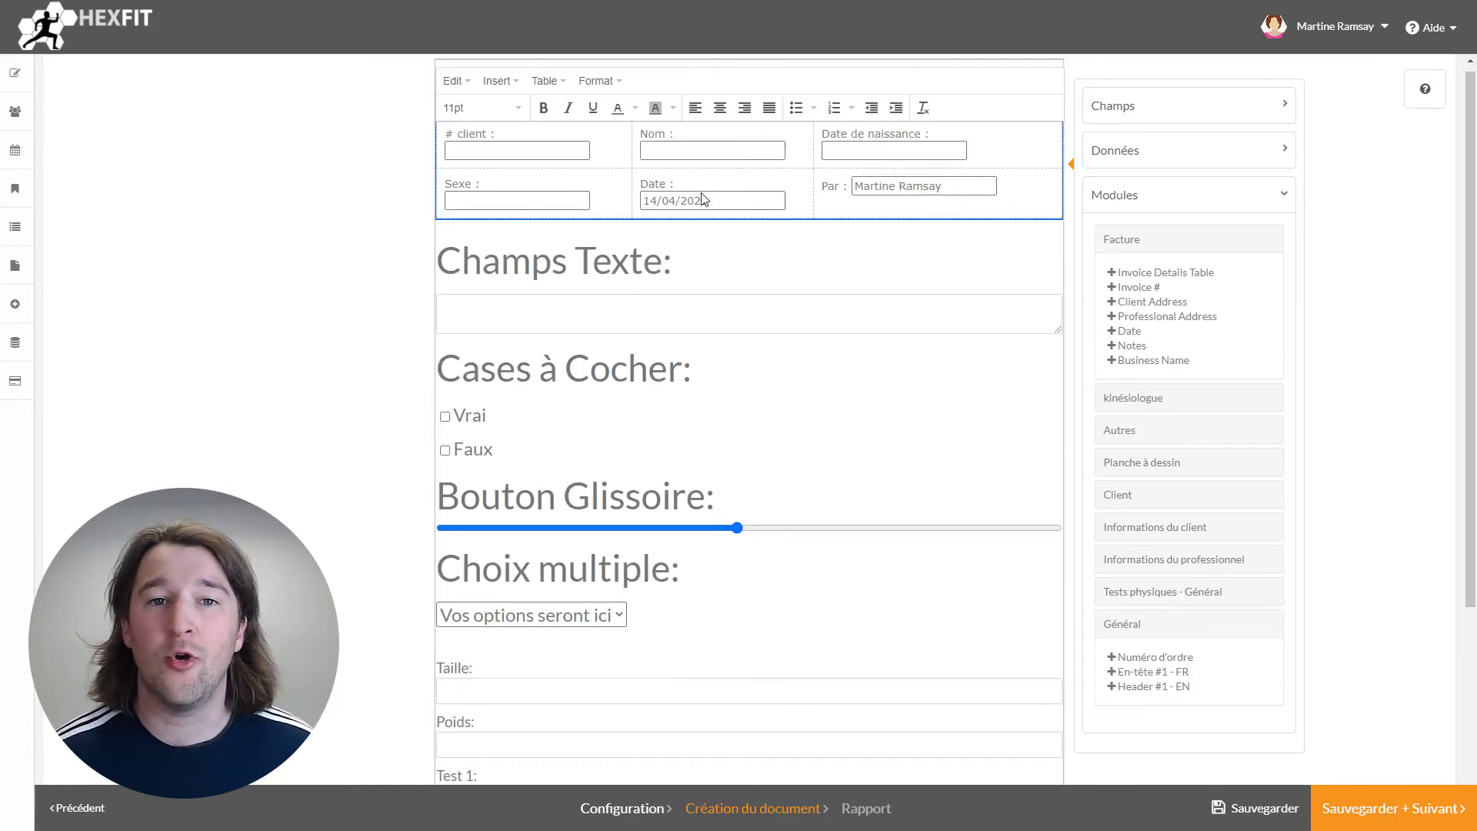
pyautogui.scroll(-4, 702, 199)
pyautogui.click(578, 593)
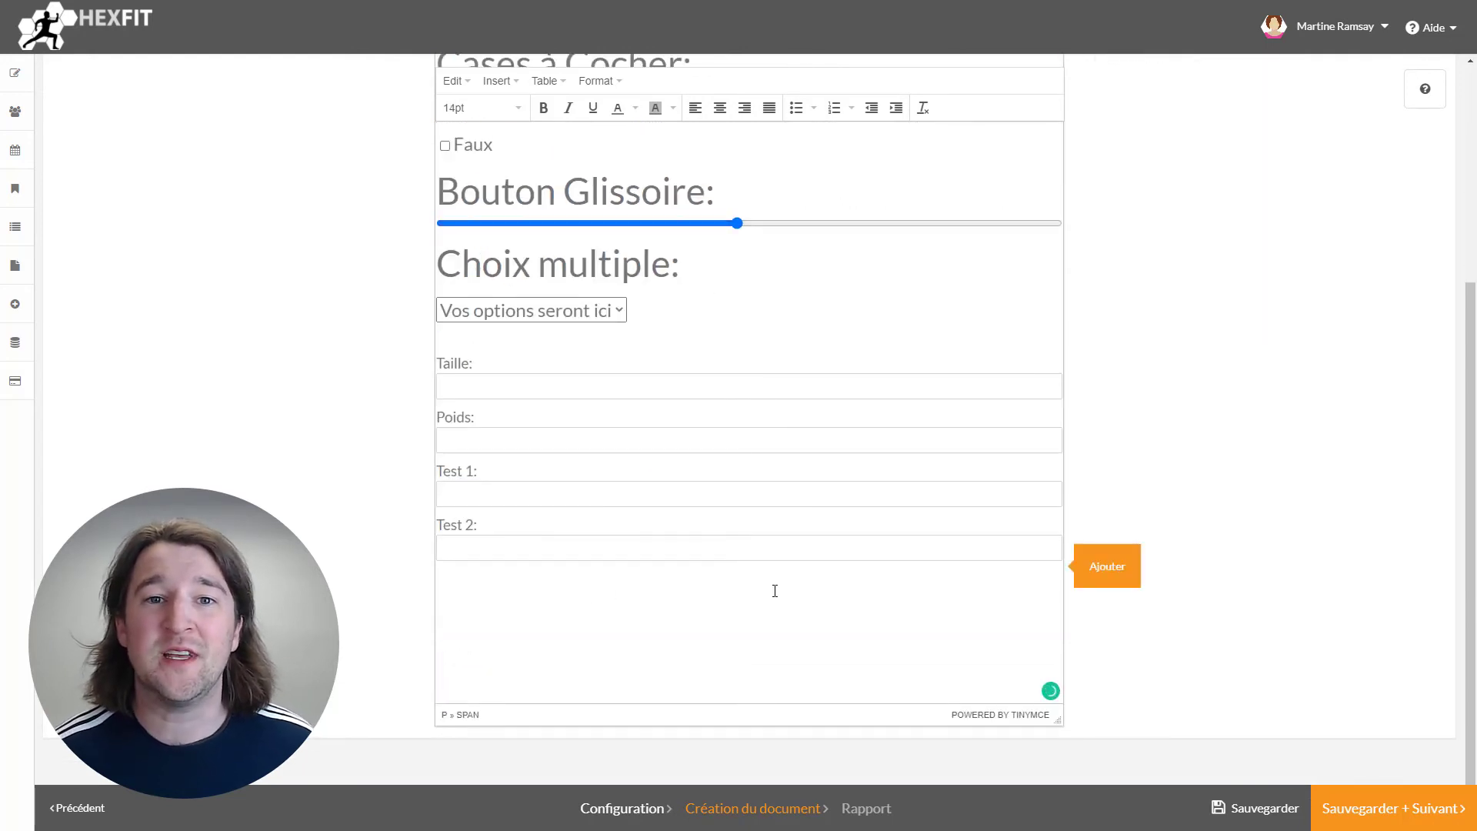
pyautogui.press('Return')
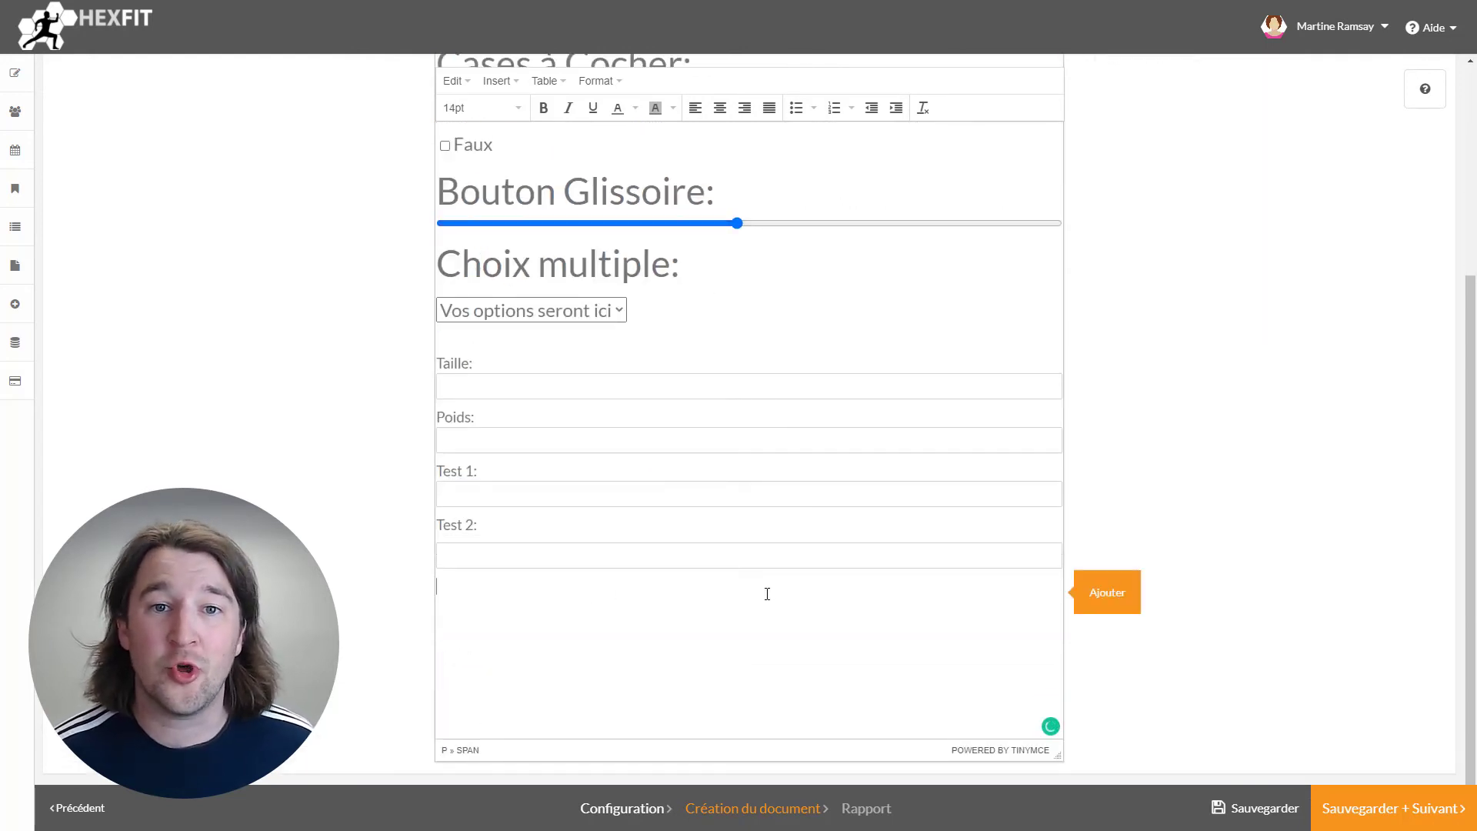
pyautogui.click(1105, 656)
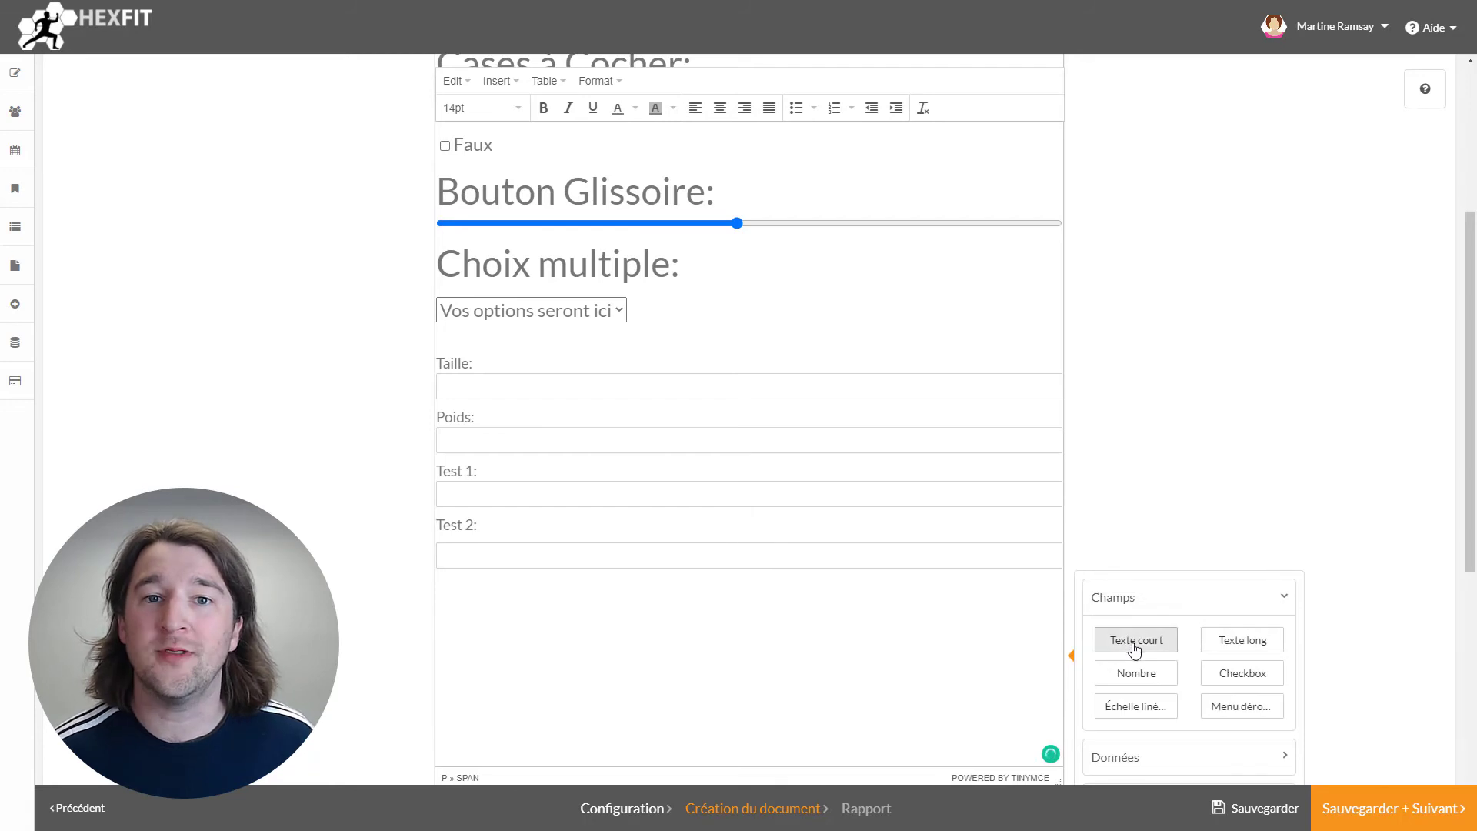
pyautogui.scroll(-7, 1139, 616)
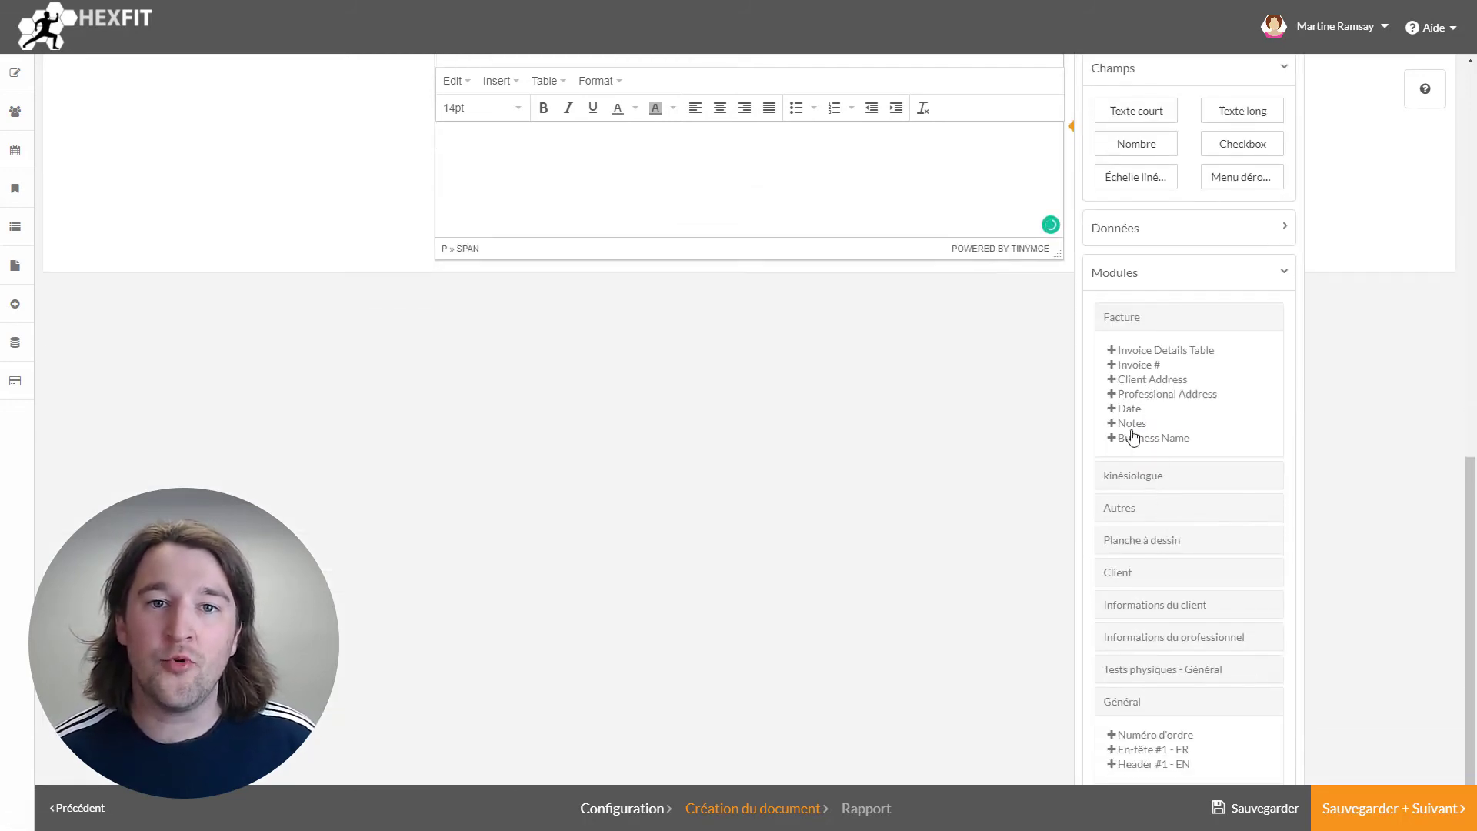
pyautogui.click(1152, 678)
pyautogui.scroll(-2, 1143, 573)
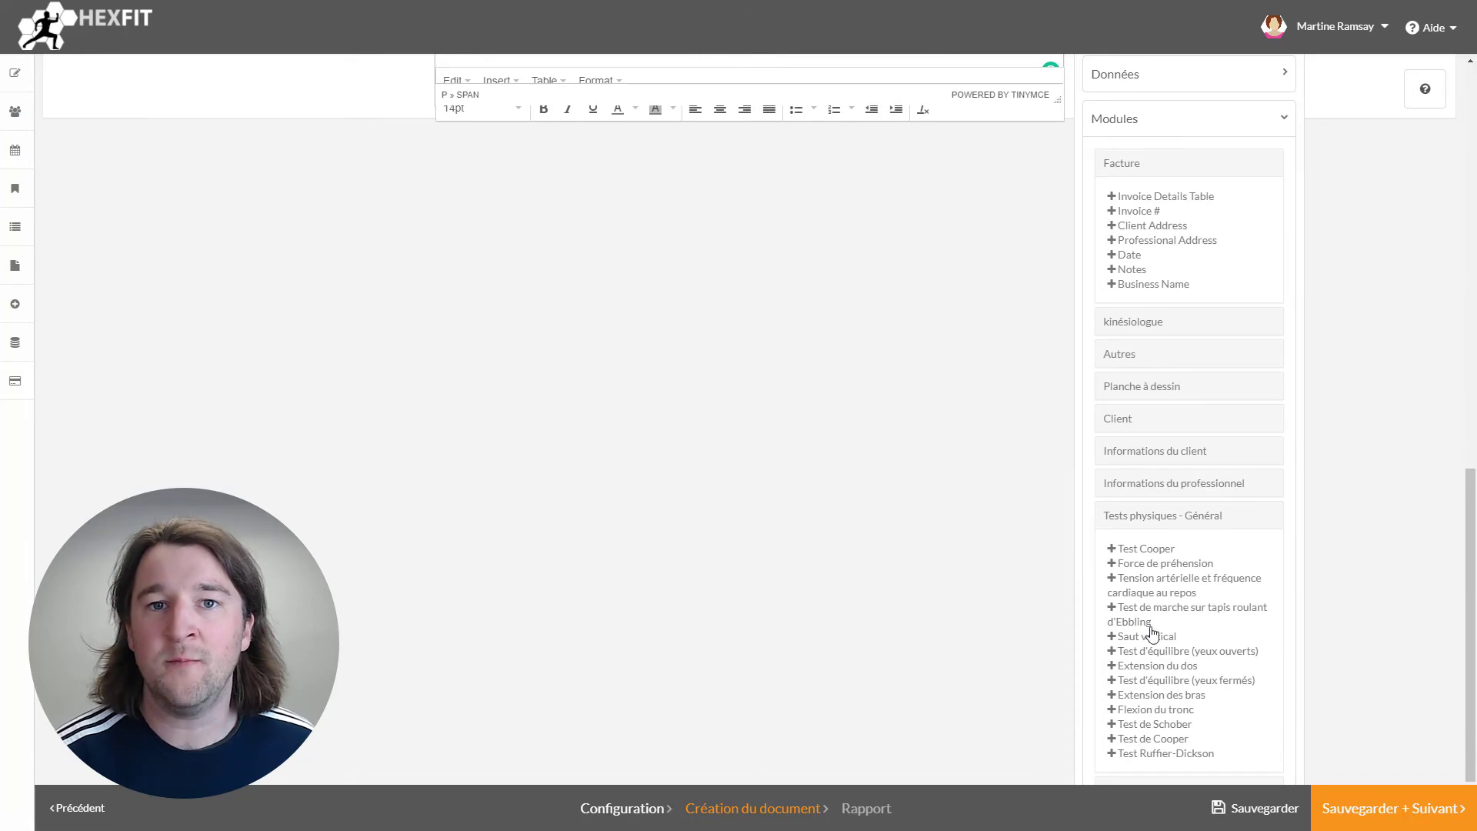
pyautogui.click(1156, 566)
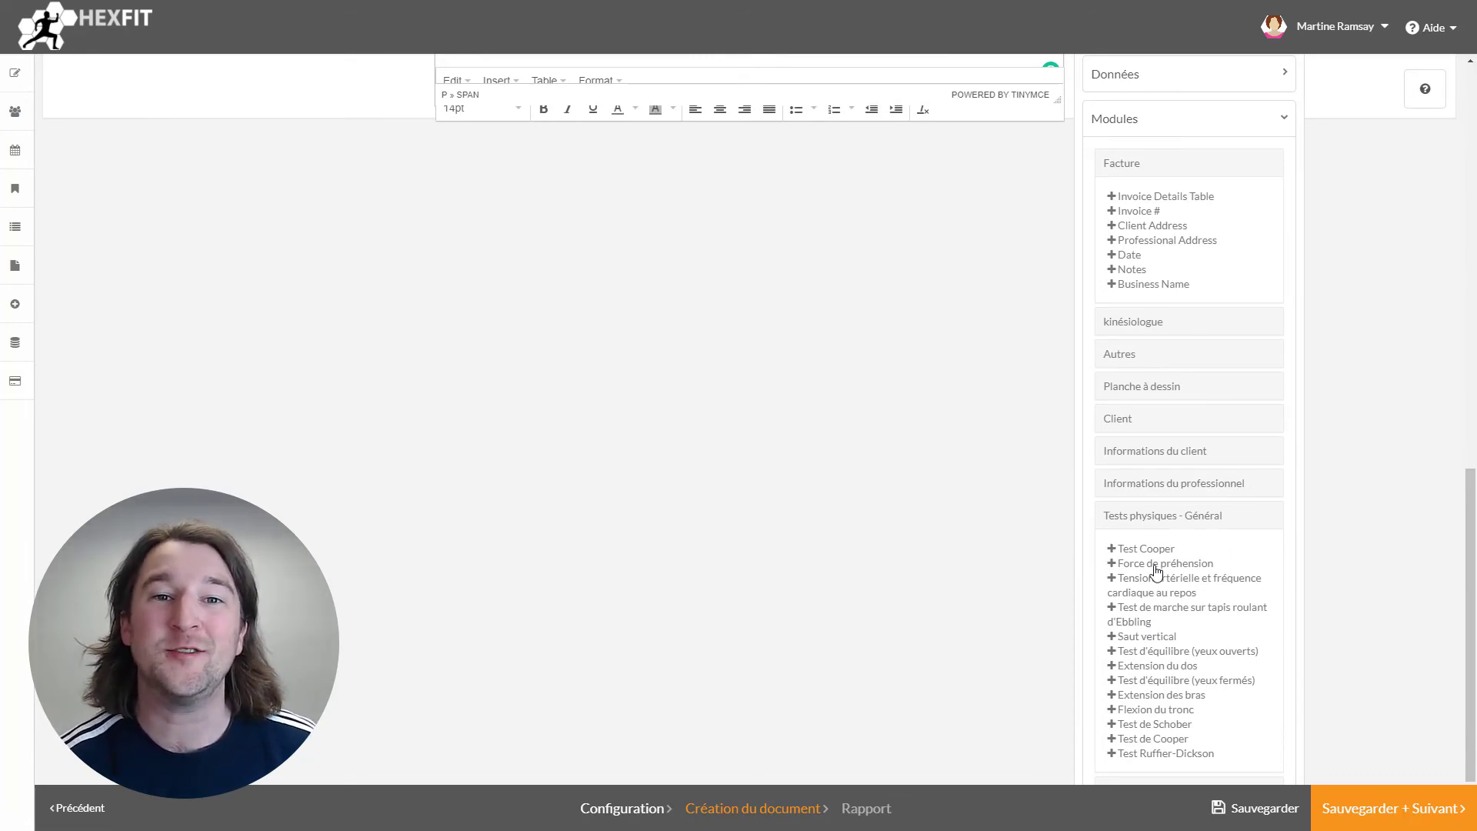
# Step: Add the "Force de préhension" module, with a table of two columns and four rows below it
pyautogui.click(1156, 570)
pyautogui.scroll(6, 784, 465)
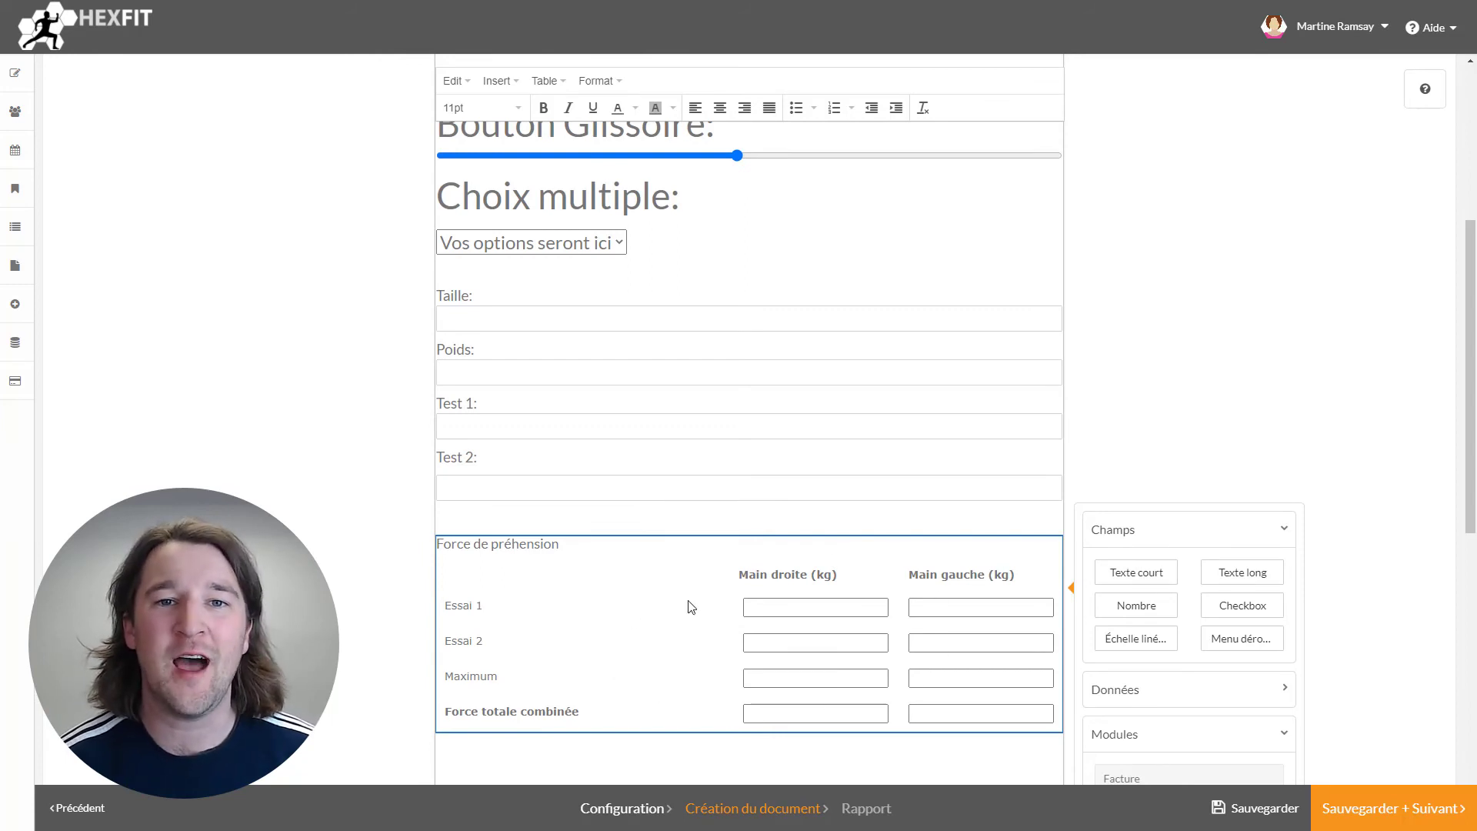
pyautogui.scroll(-2, 684, 545)
pyautogui.click(544, 81)
pyautogui.moveTo(553, 108)
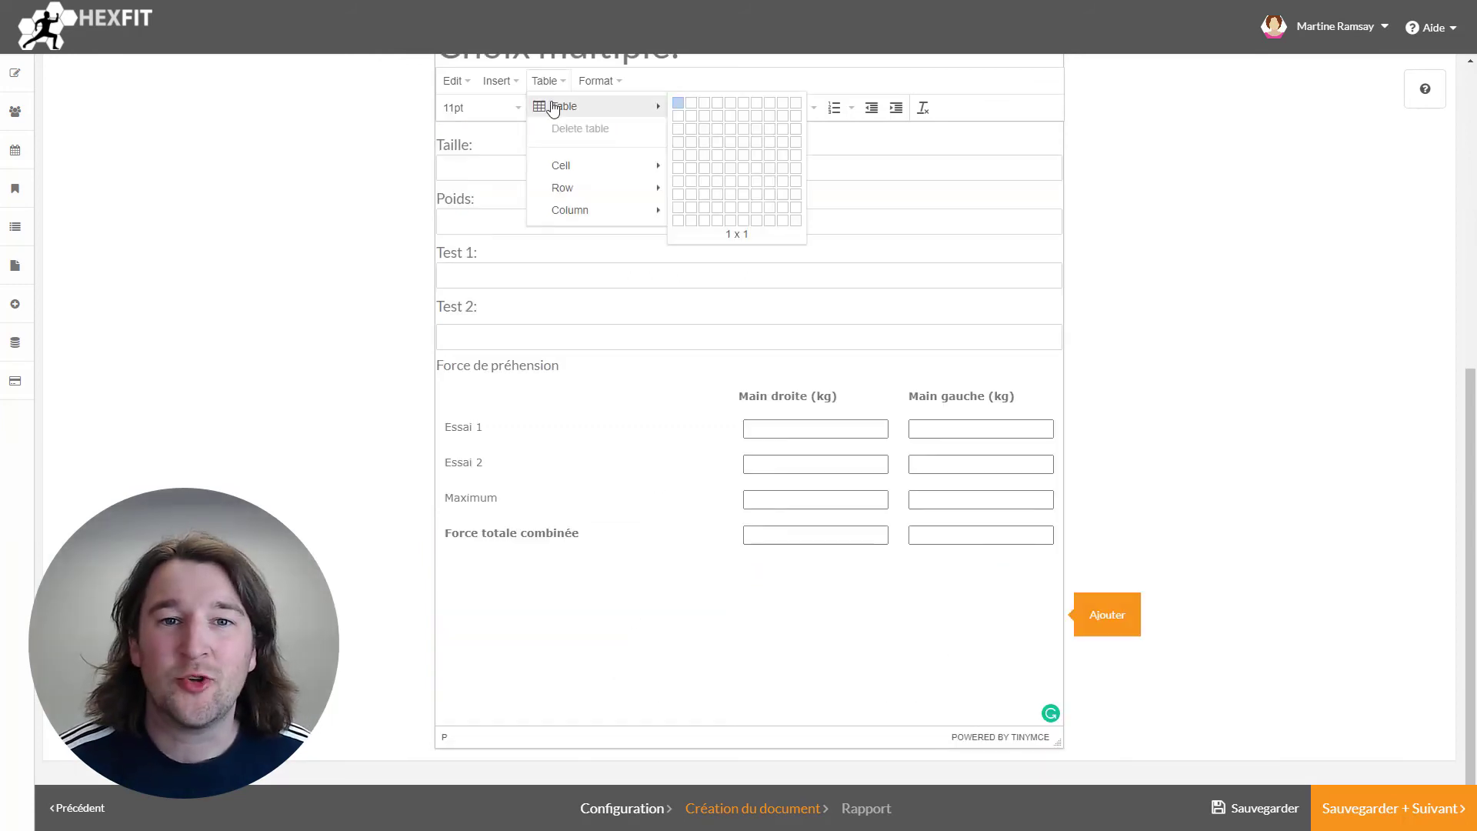
pyautogui.click(691, 142)
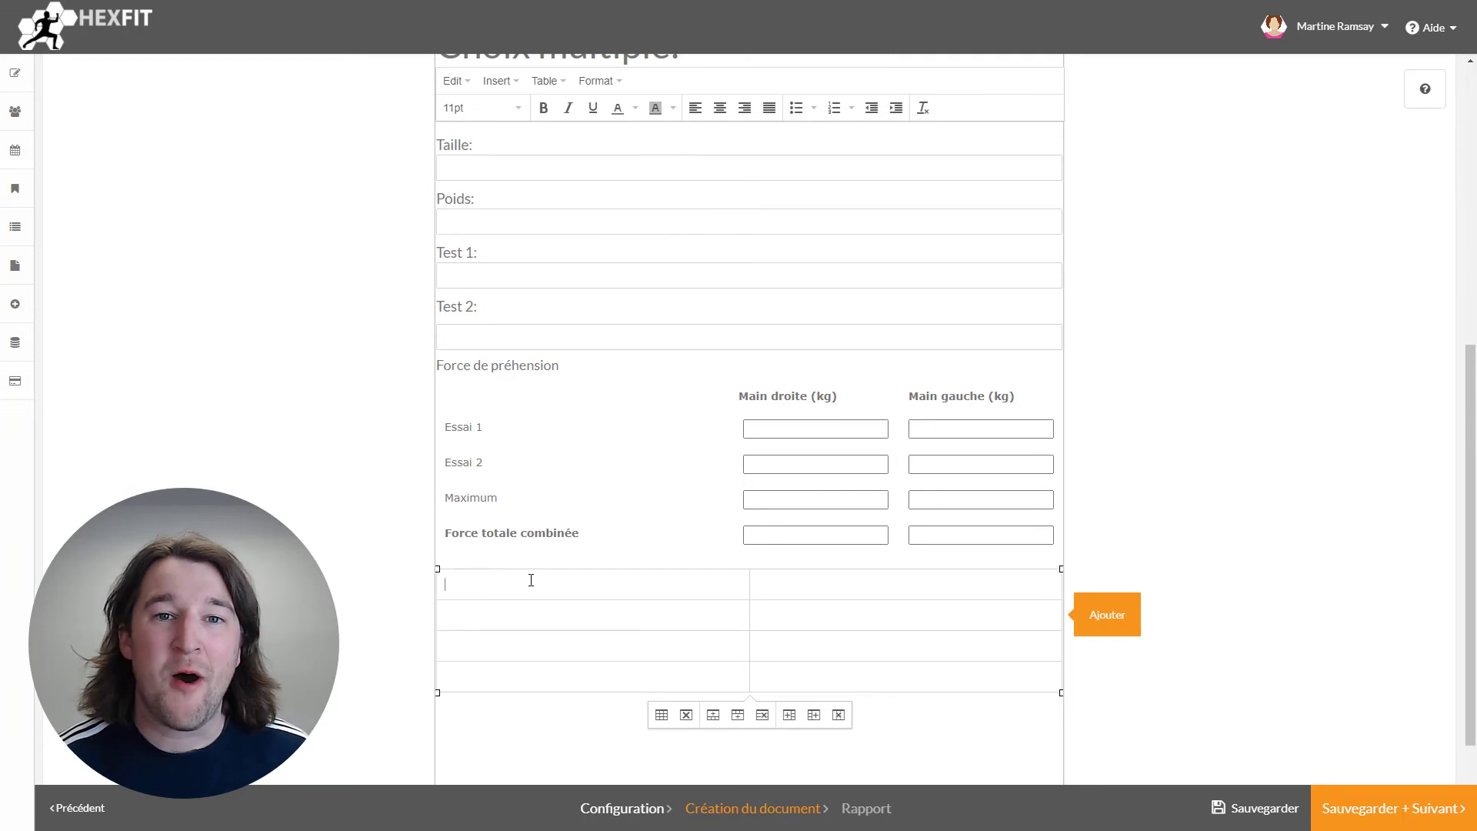
# Step: Fill the new table's first column with the row labels "Taille", "Poids", "Test 1" and "Test 1"
pyautogui.write('Taille')
pyautogui.press('Down')
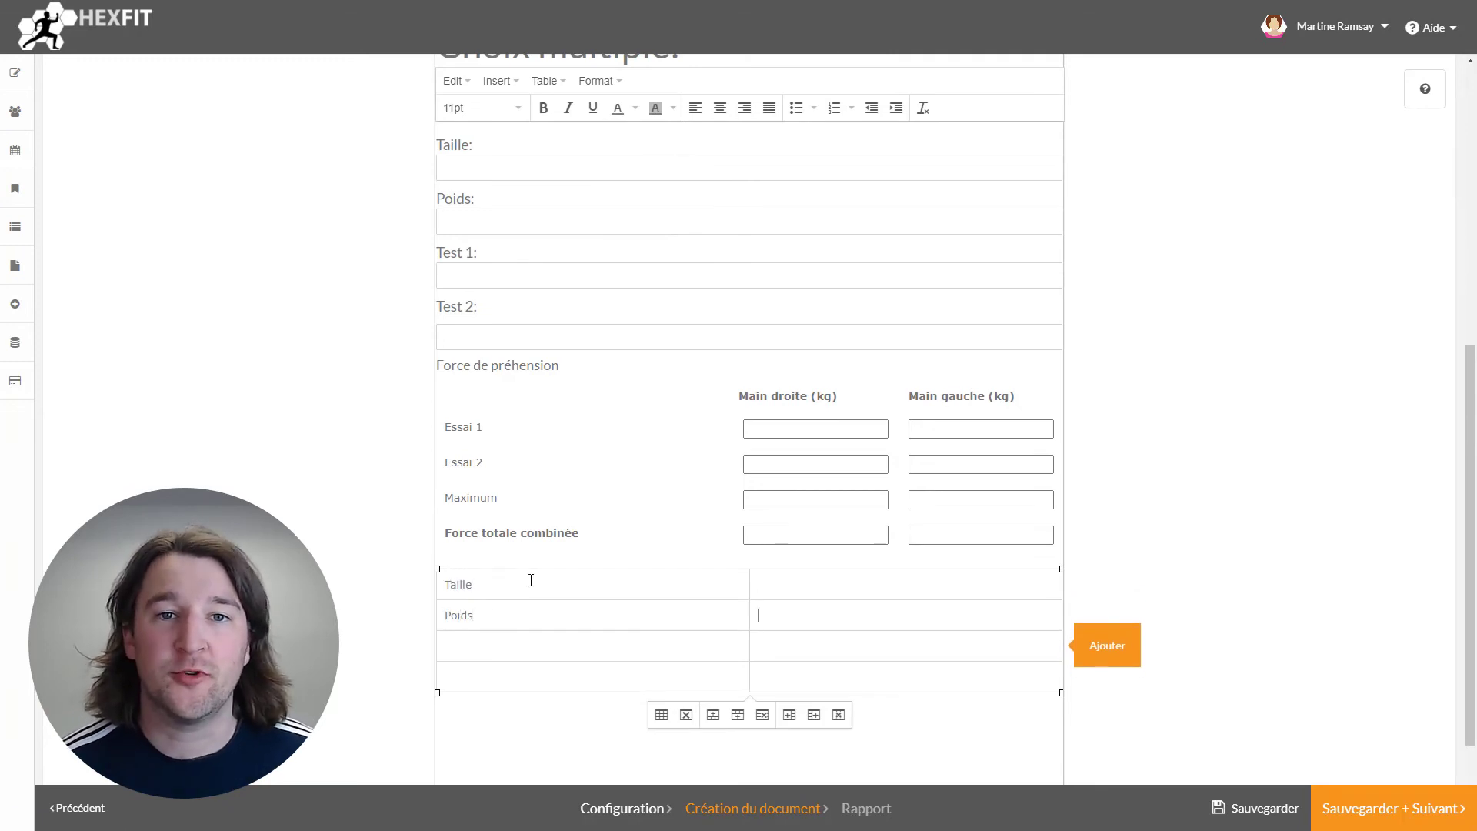
pyautogui.press('Tab')
pyautogui.write('Test 1')
pyautogui.press('Down')
pyautogui.write('Test 1')
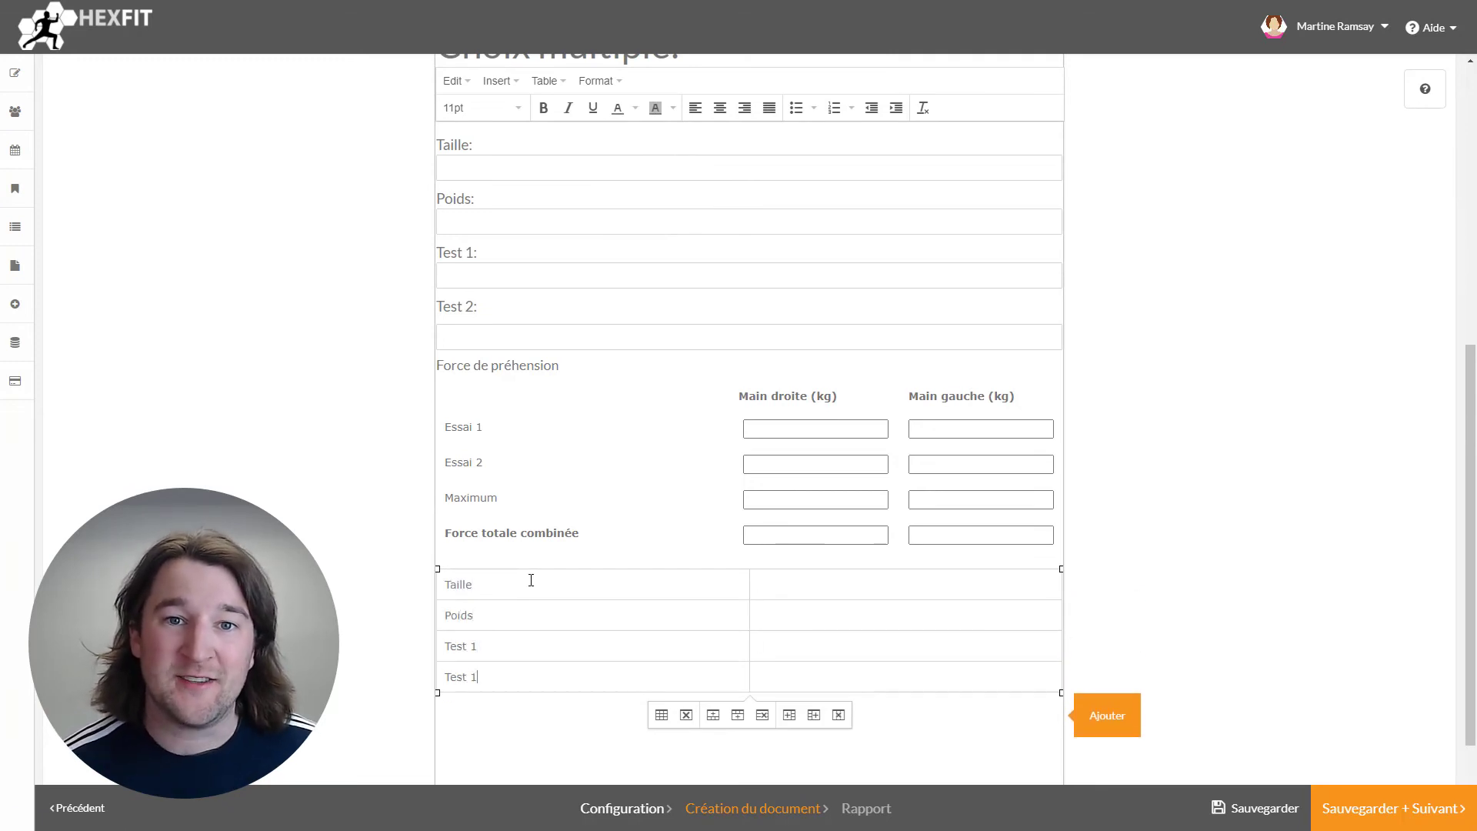
# Step: Insert a "Texte court" field in the second-column cells of the table's Taille and Poids rows
pyautogui.click(825, 585)
pyautogui.click(1107, 614)
pyautogui.click(1131, 597)
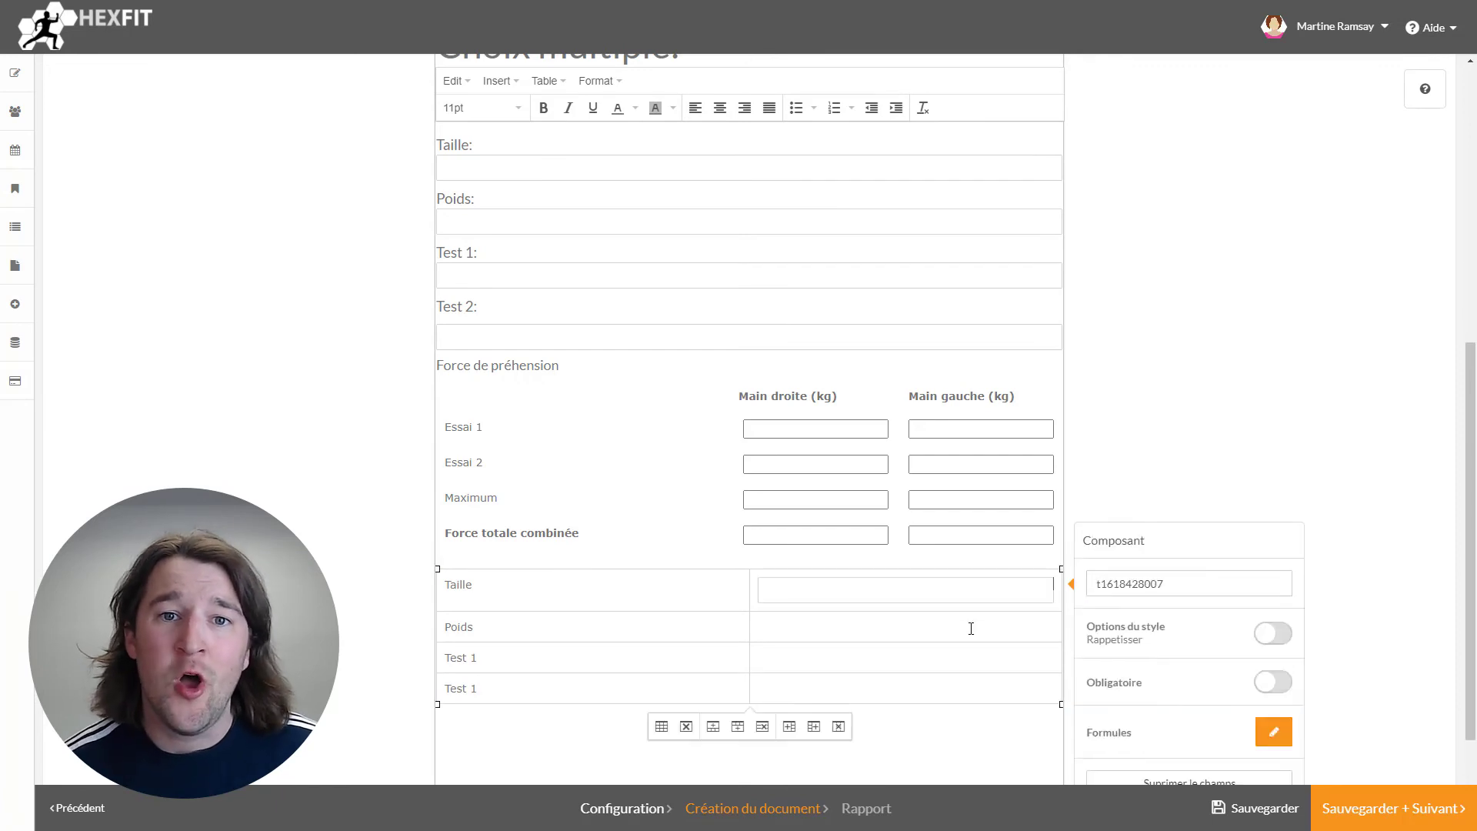
pyautogui.click(970, 626)
pyautogui.click(1100, 666)
pyautogui.click(1115, 653)
# Step: Insert a "Texte court" field in the second-column cells of both Test 1 rows and save the document
pyautogui.click(1000, 697)
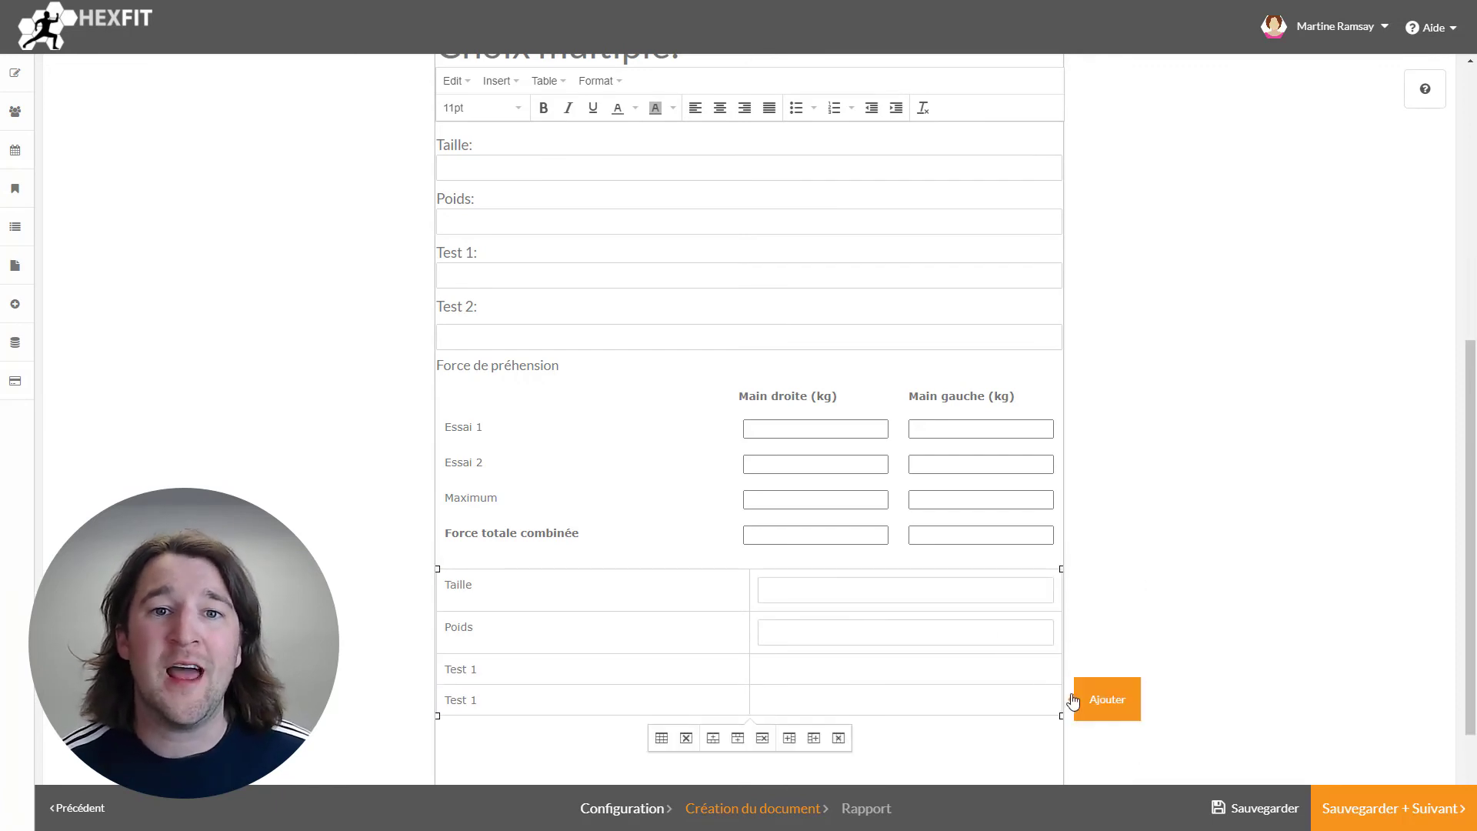
pyautogui.click(1108, 696)
pyautogui.click(1123, 687)
pyautogui.click(976, 705)
pyautogui.click(1108, 737)
pyautogui.click(1121, 719)
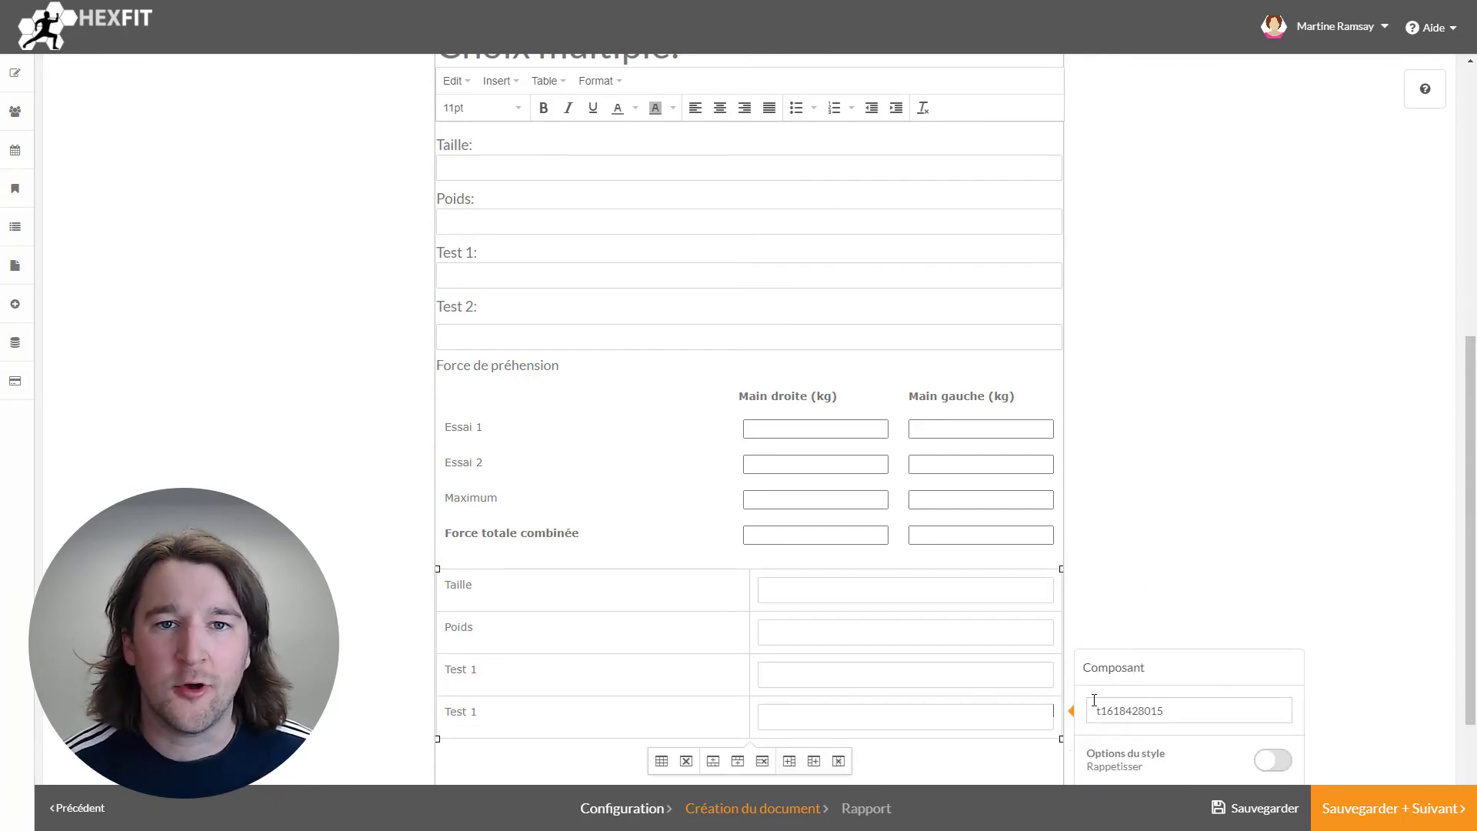
pyautogui.click(1250, 817)
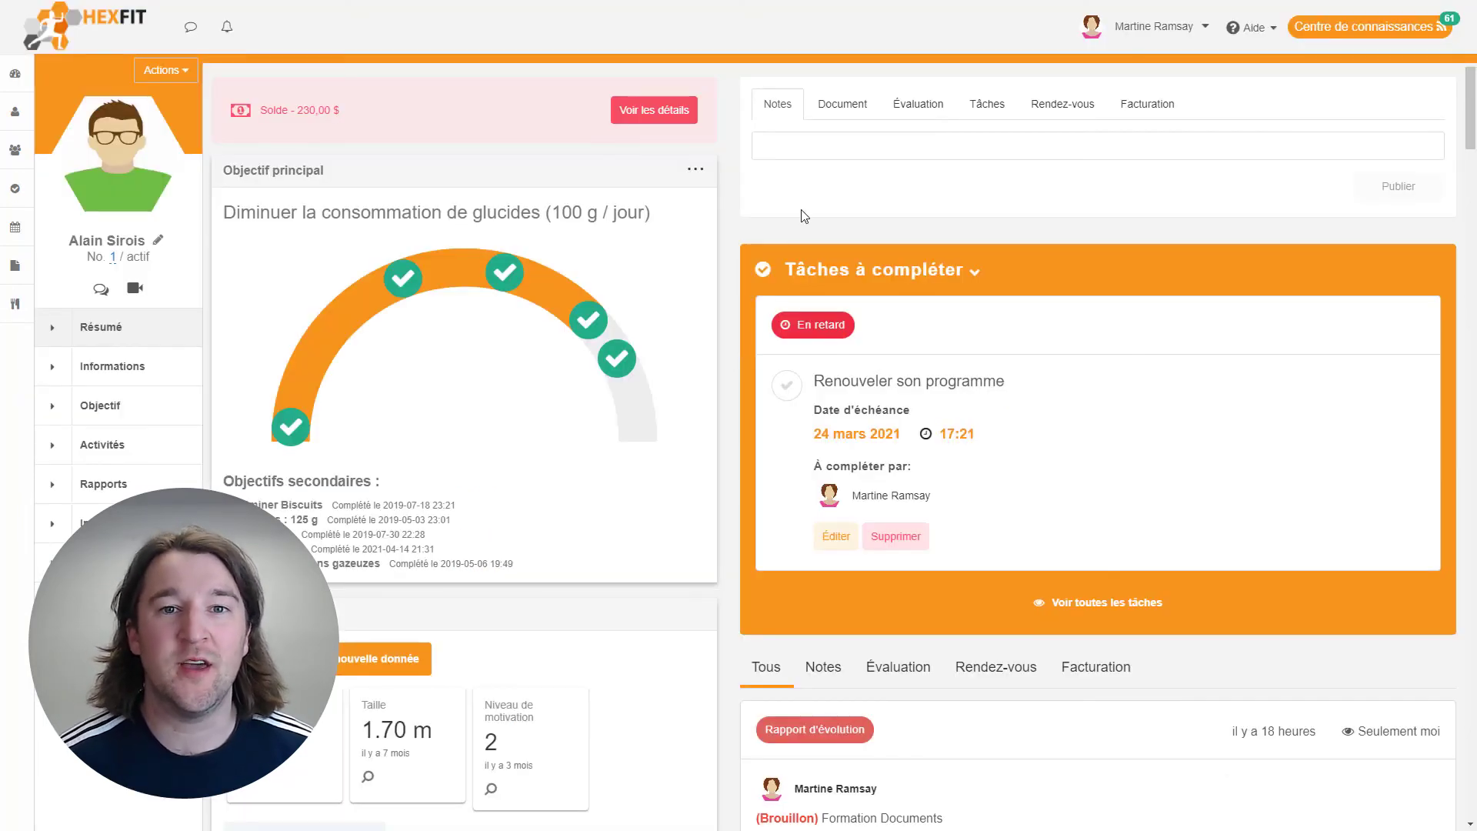
# Step: Open the "Formation Documents" document for completion from the client's profile and look through the whole form
pyautogui.click(844, 107)
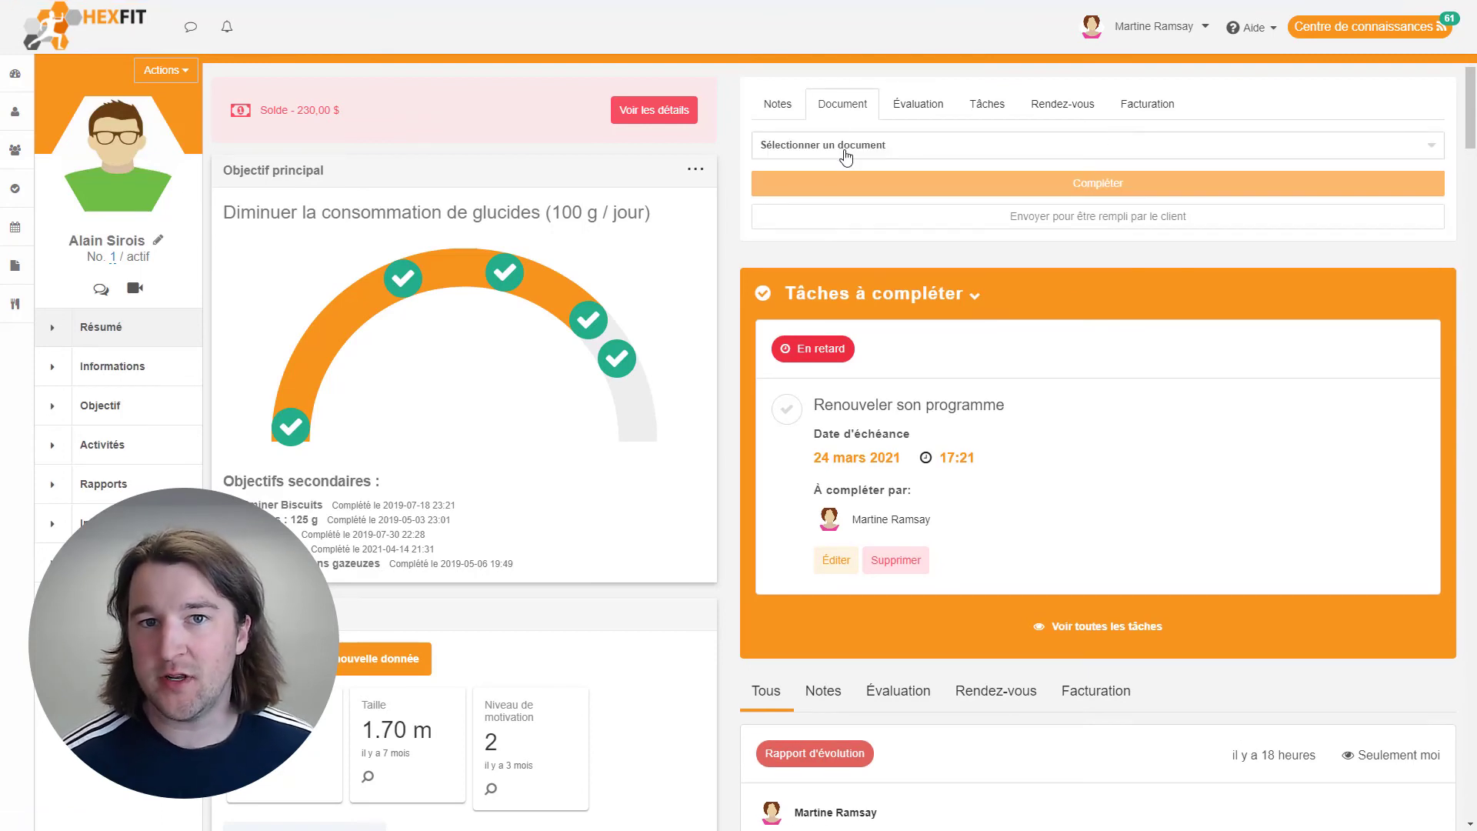
pyautogui.click(847, 151)
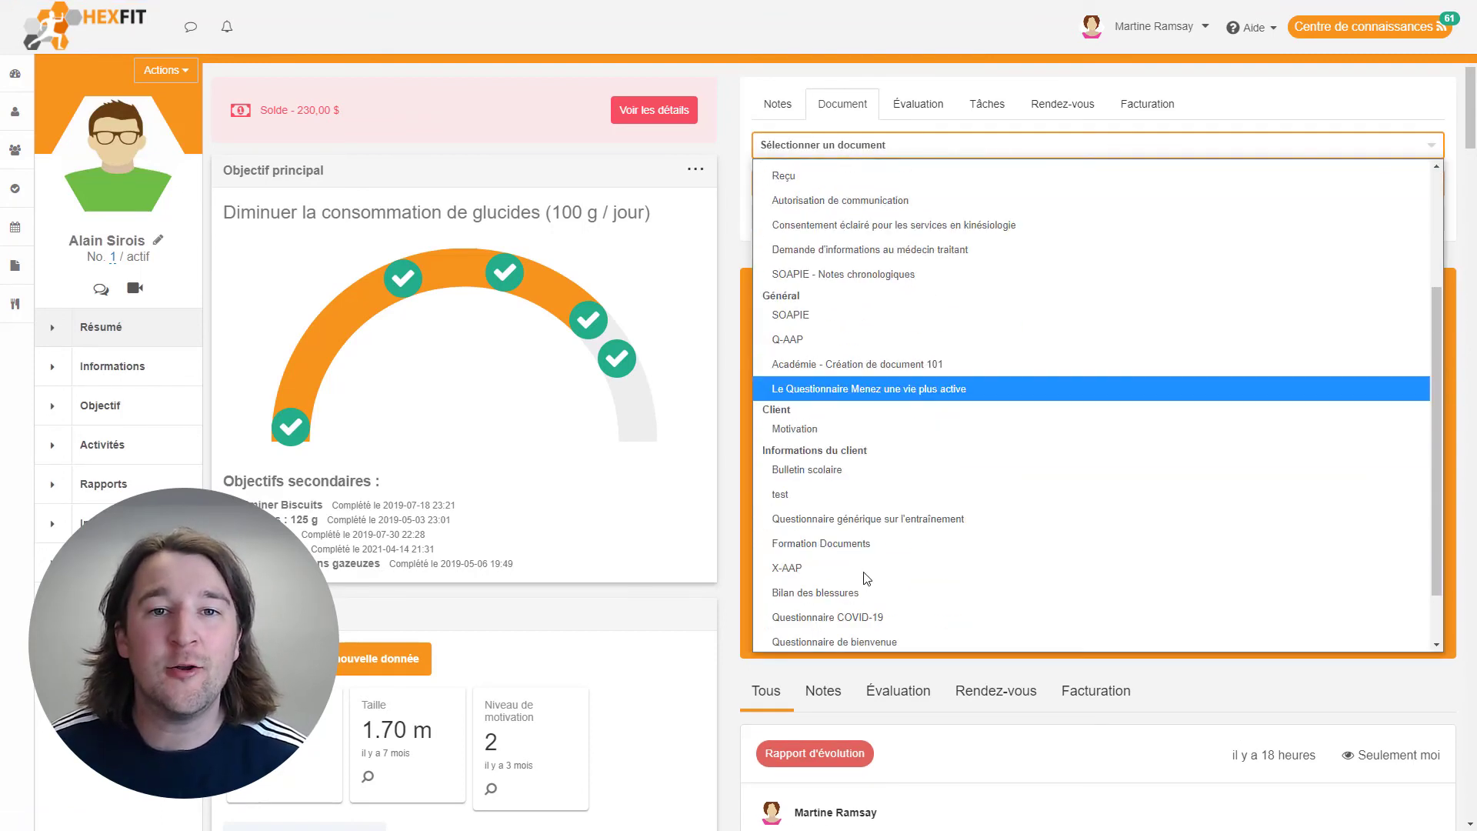
pyautogui.scroll(-2, 870, 566)
pyautogui.click(890, 477)
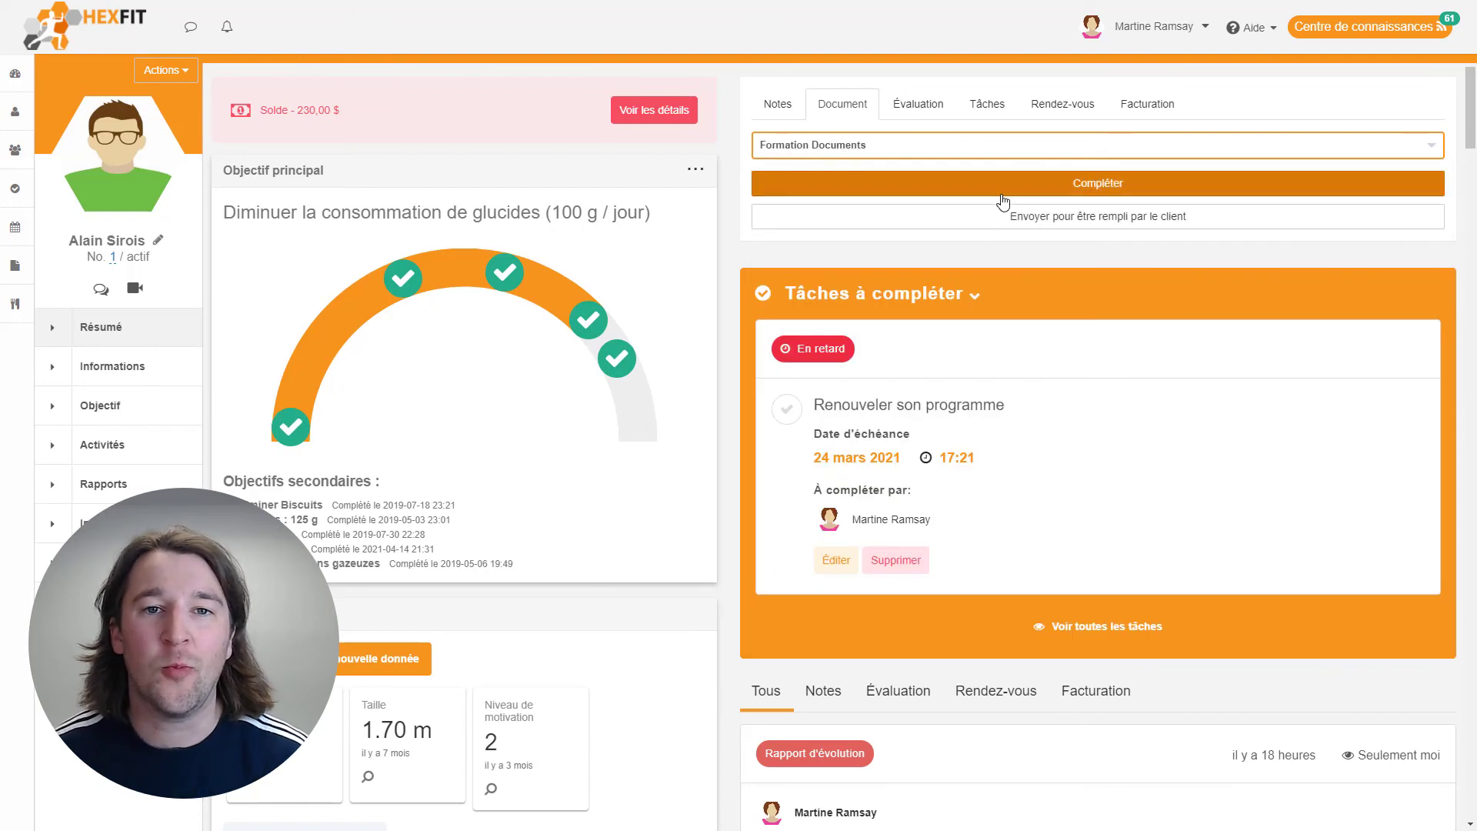
pyautogui.click(1063, 192)
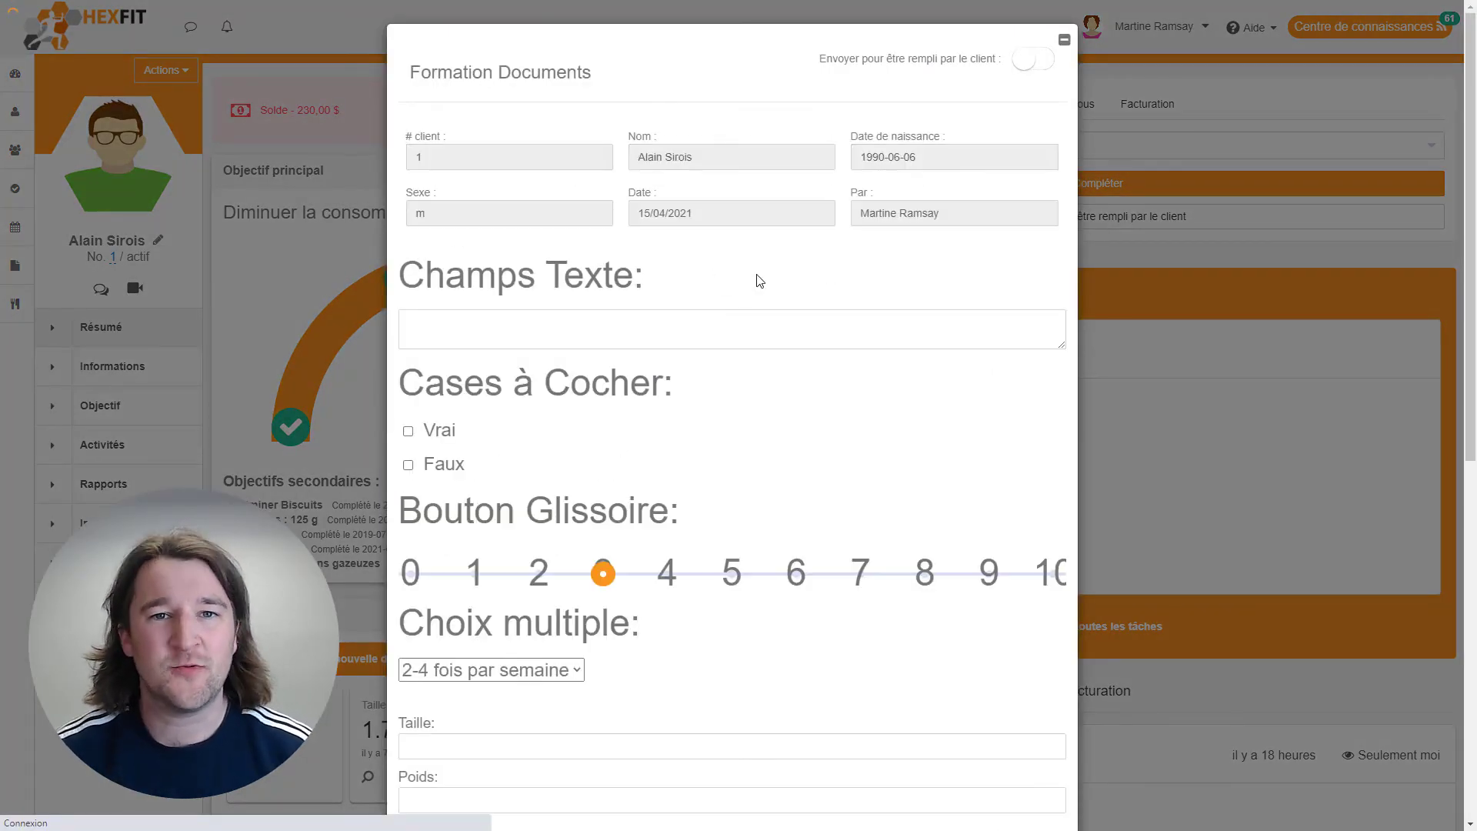
pyautogui.scroll(-4, 762, 281)
pyautogui.scroll(-5, 781, 288)
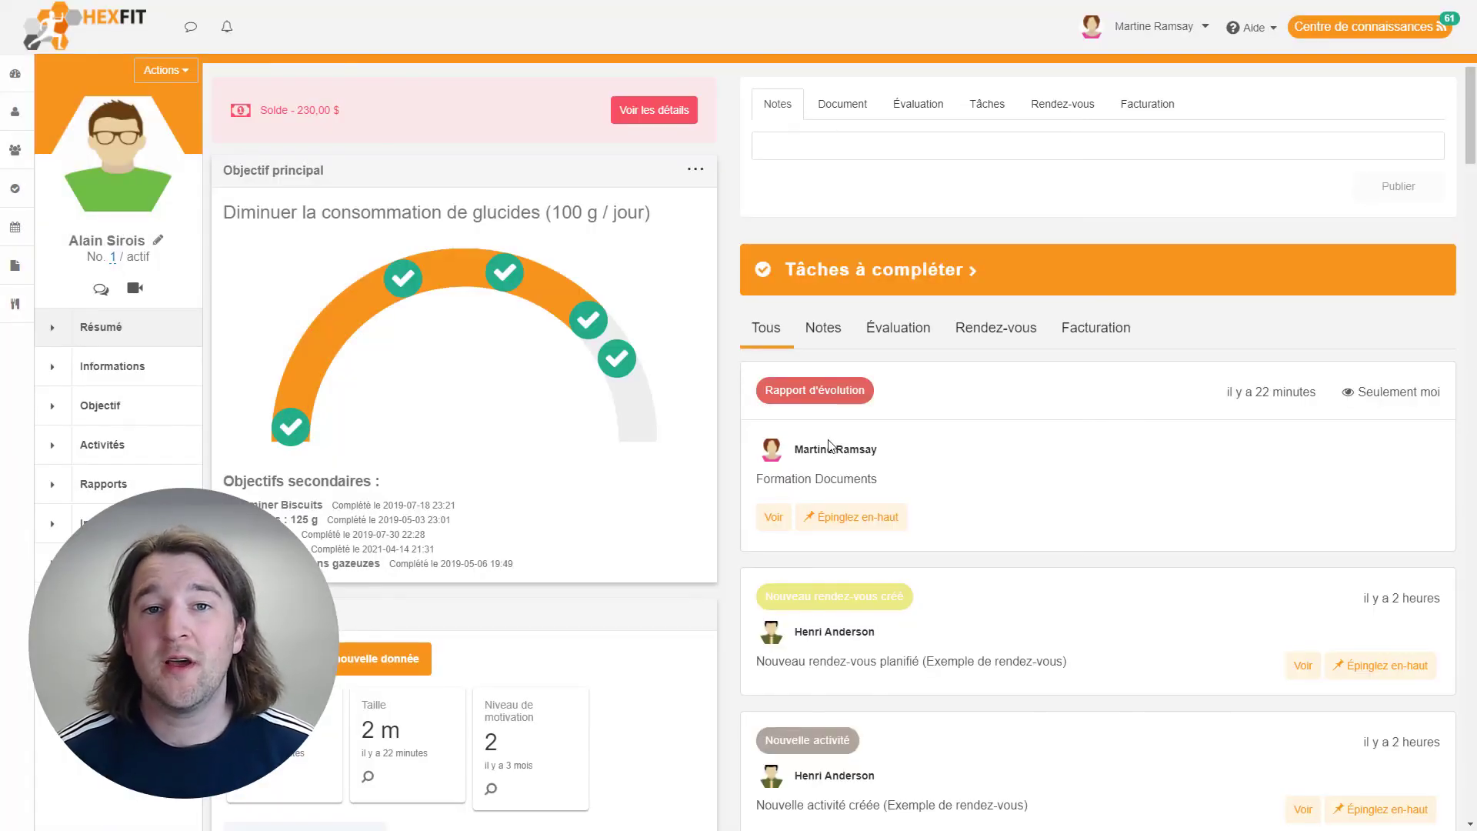
# Step: View the completed "Formation Documents" report from the client's activity feed, read through its pages and close it
pyautogui.click(767, 520)
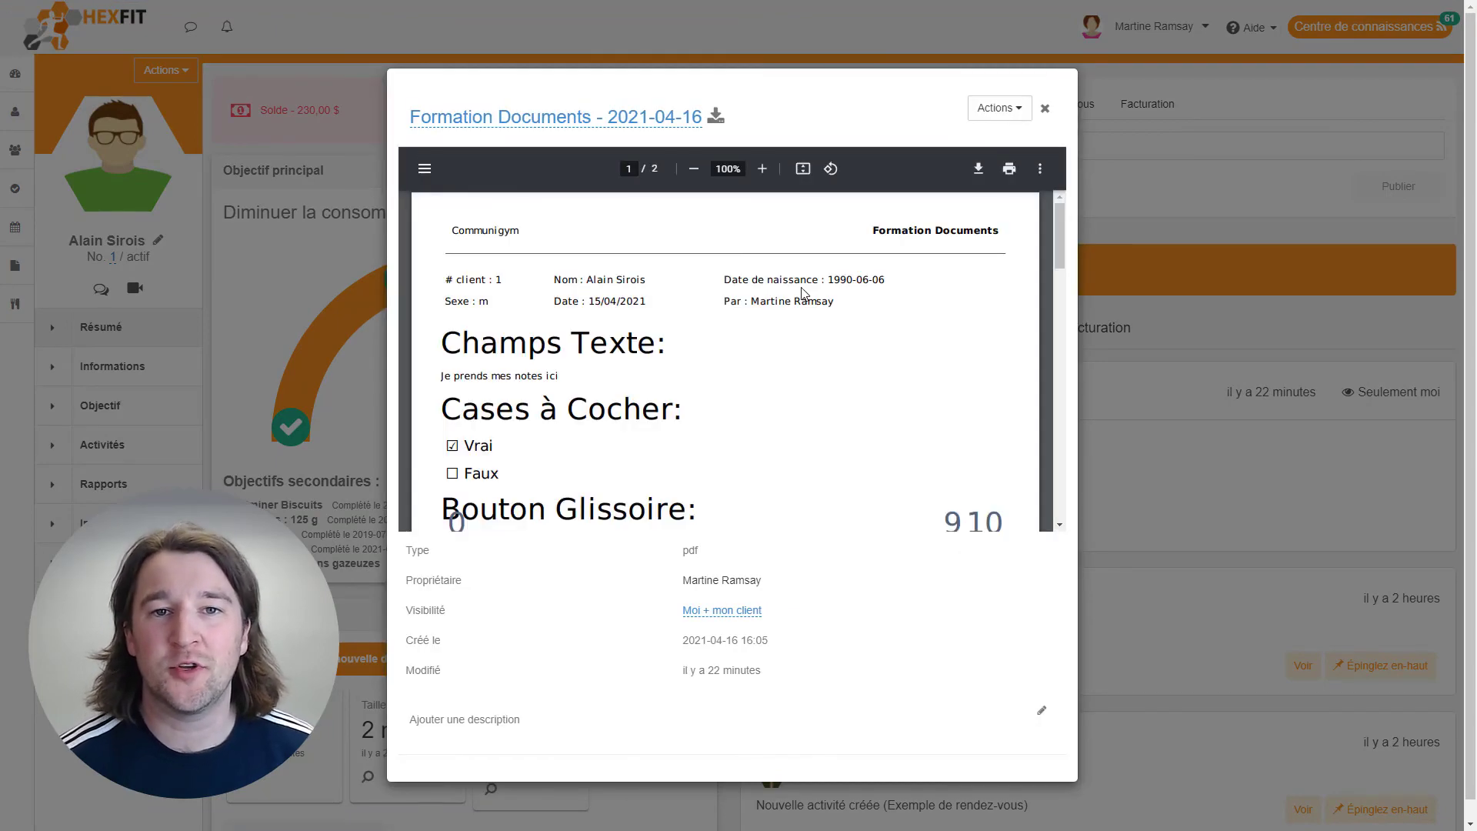
pyautogui.scroll(-10, 803, 291)
pyautogui.scroll(-4, 804, 296)
pyautogui.press('Escape')
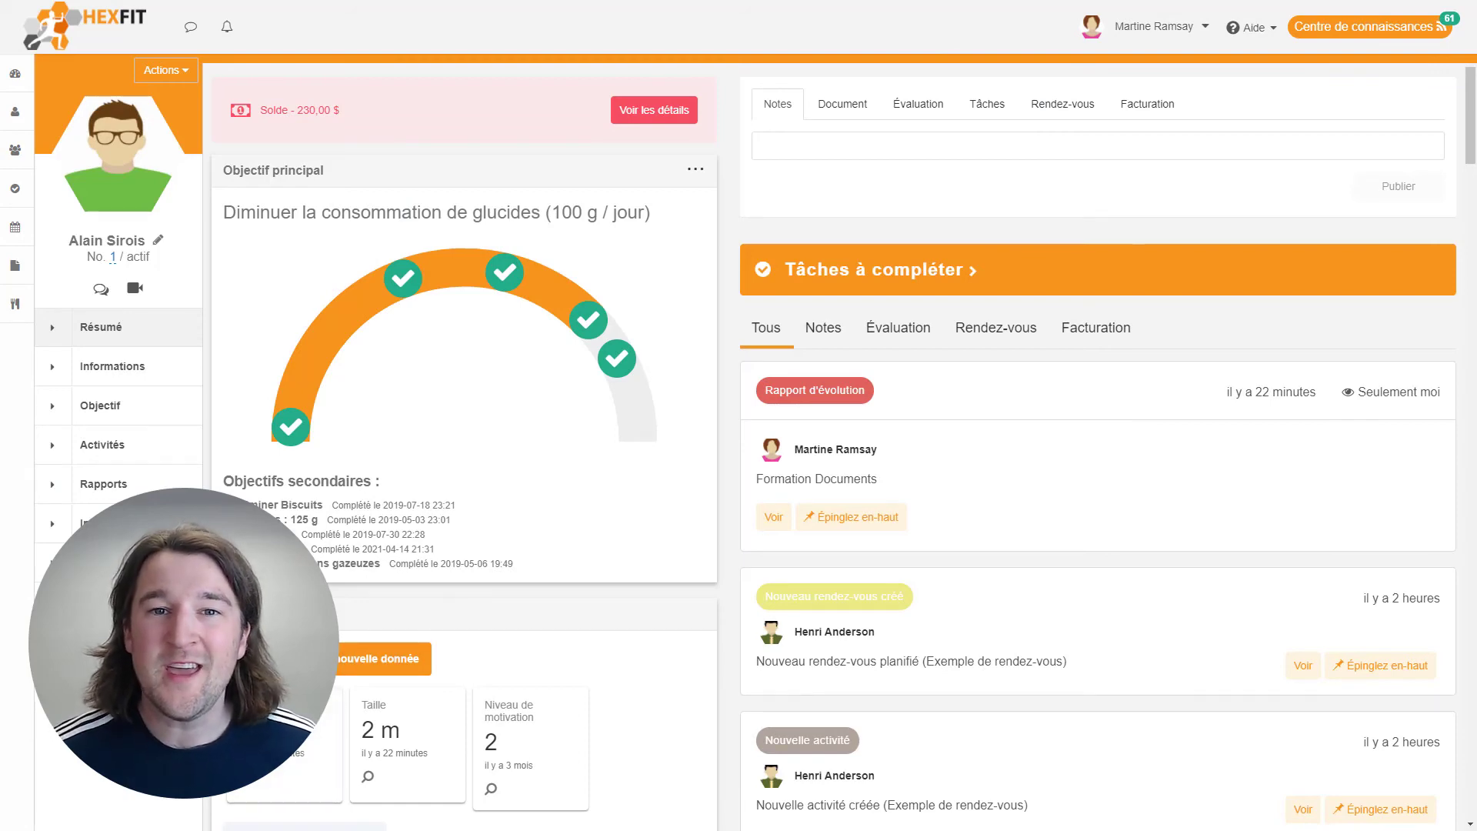
# Step: Open the client's Poids data and examine its graph and list of past entries
pyautogui.click(244, 777)
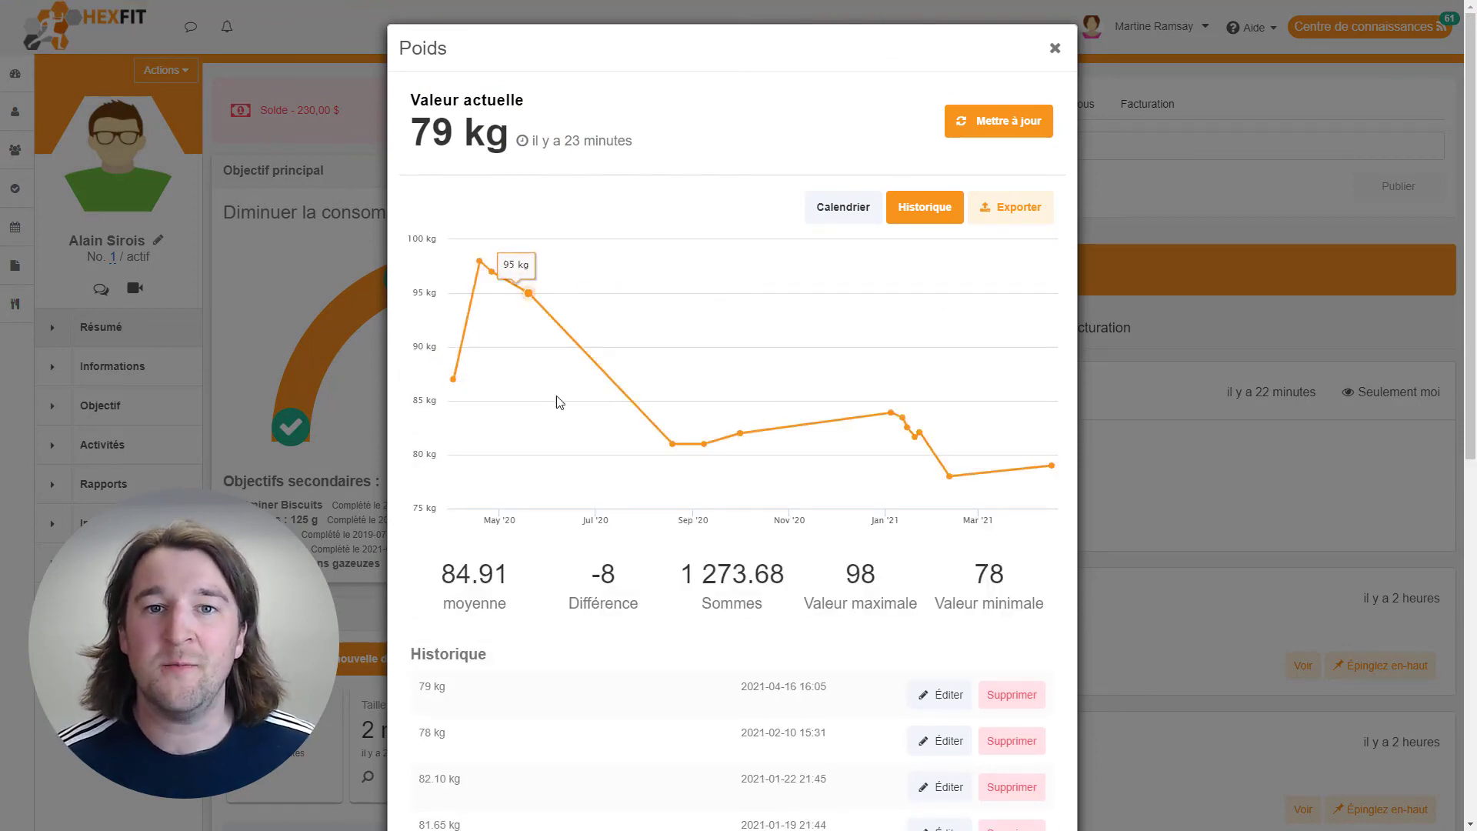
pyautogui.scroll(-6, 795, 573)
pyautogui.scroll(4, 795, 573)
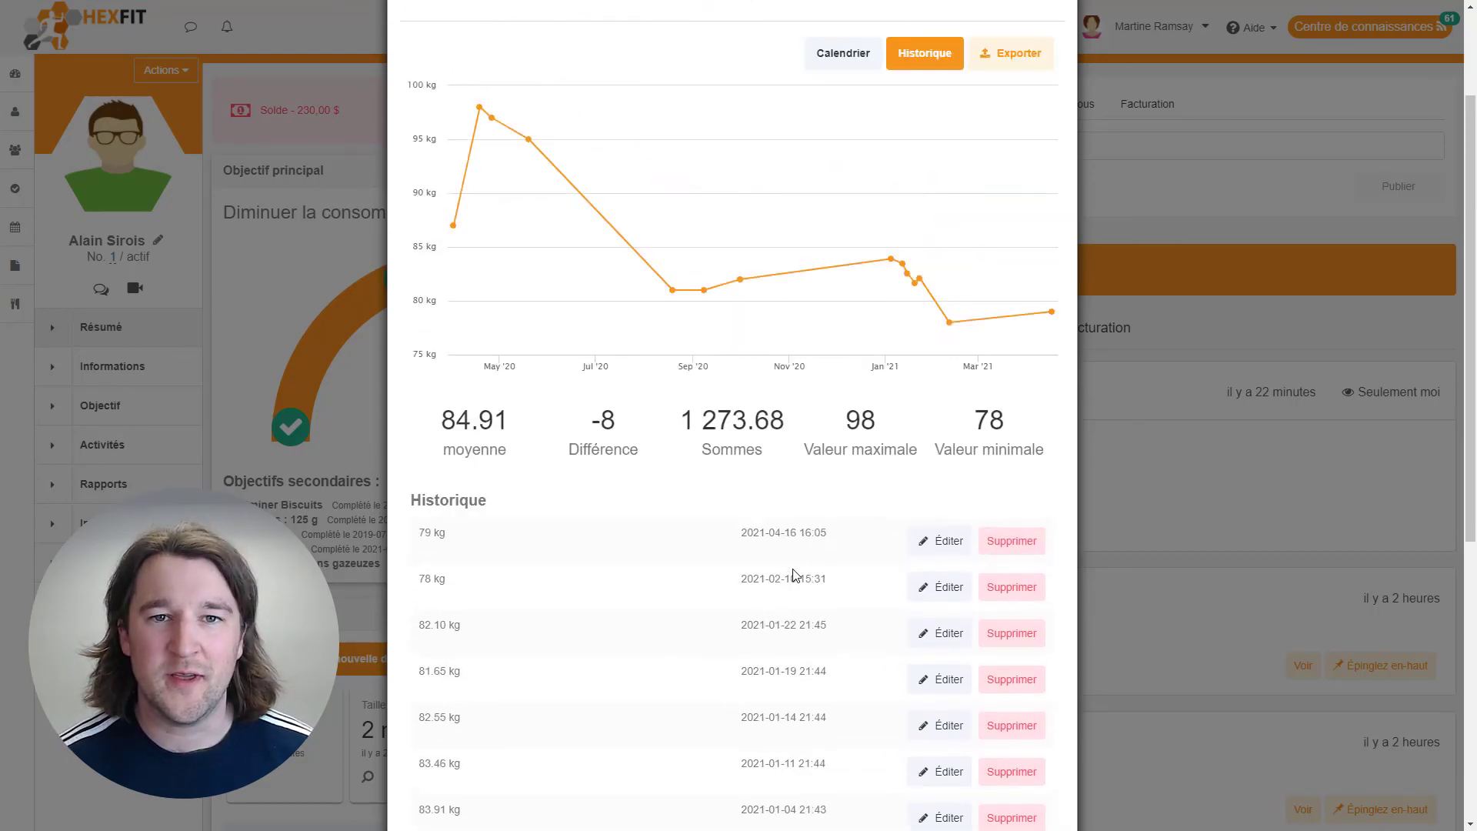